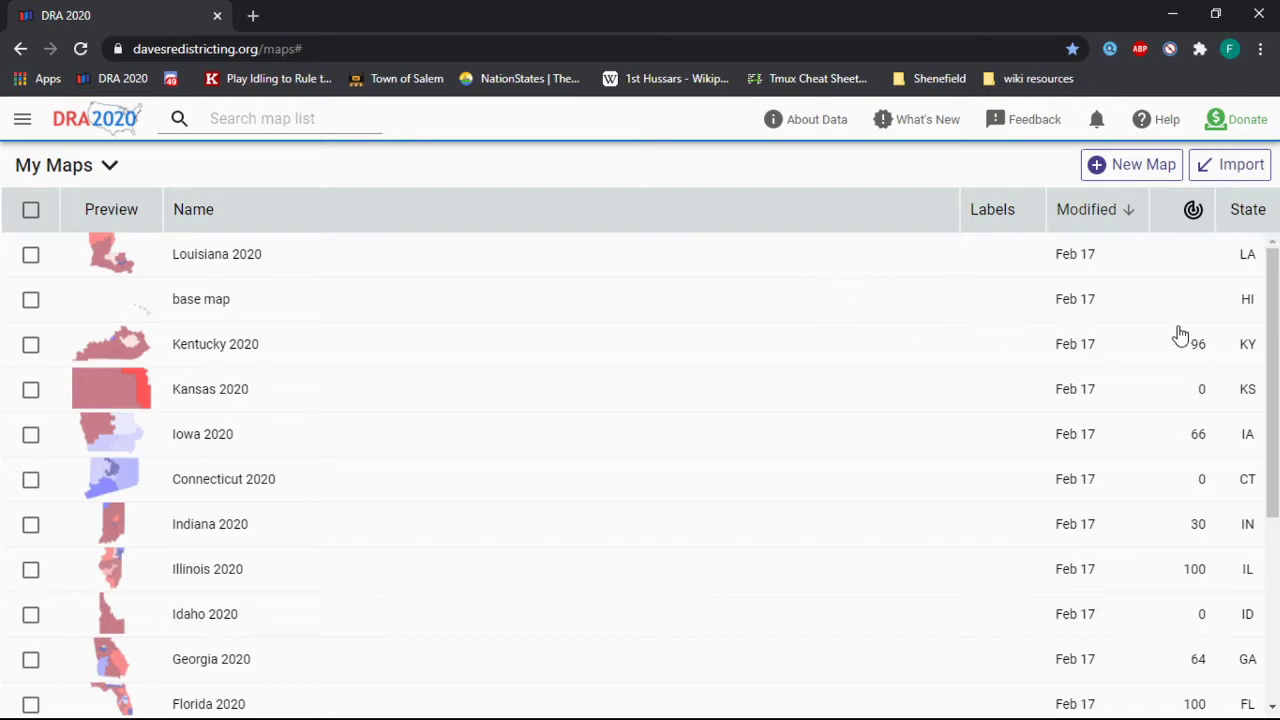
# Step: Look through the My Maps list and open the map named "base map"
pyautogui.scroll(-3, 689, 337)
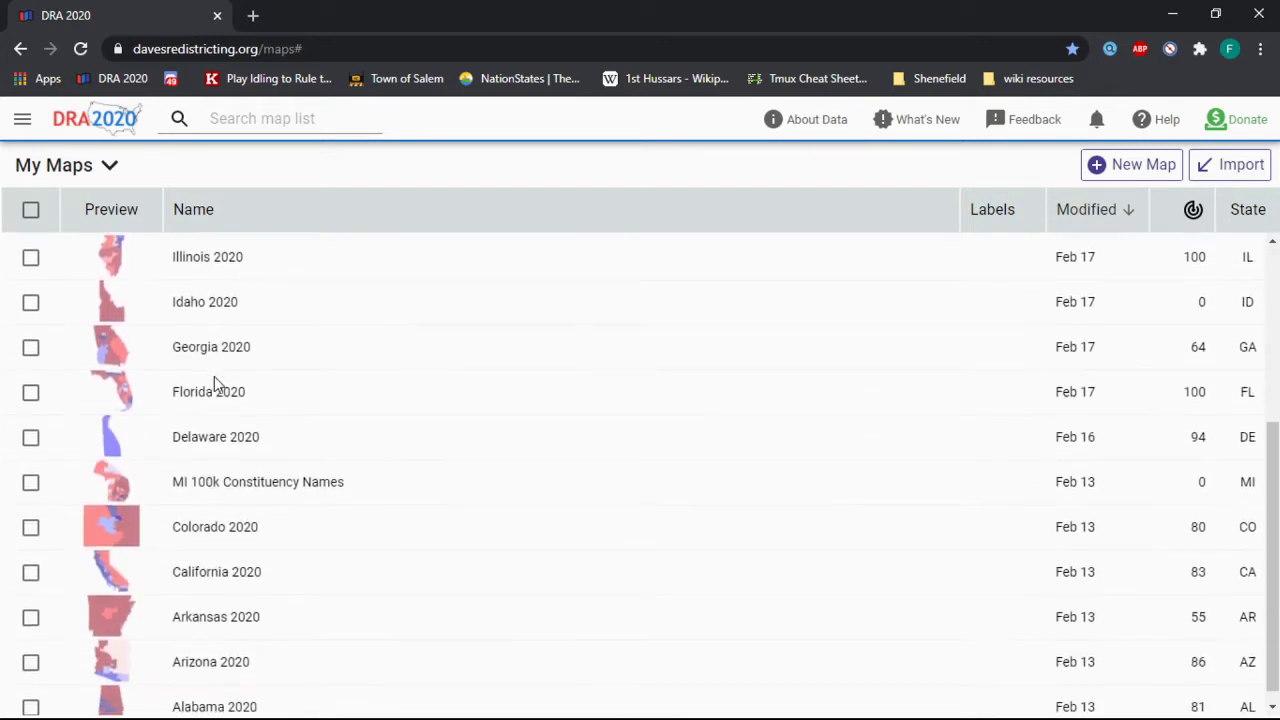
pyautogui.scroll(3, 181, 440)
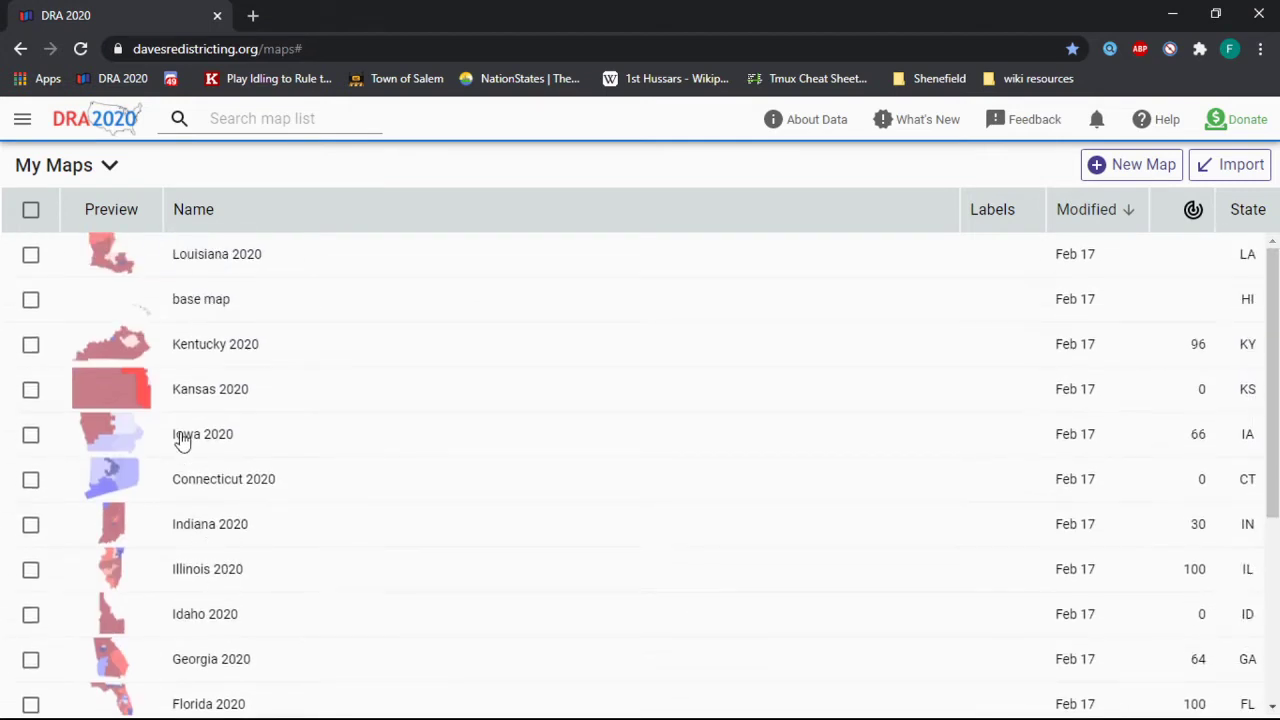
pyautogui.doubleClick(185, 300)
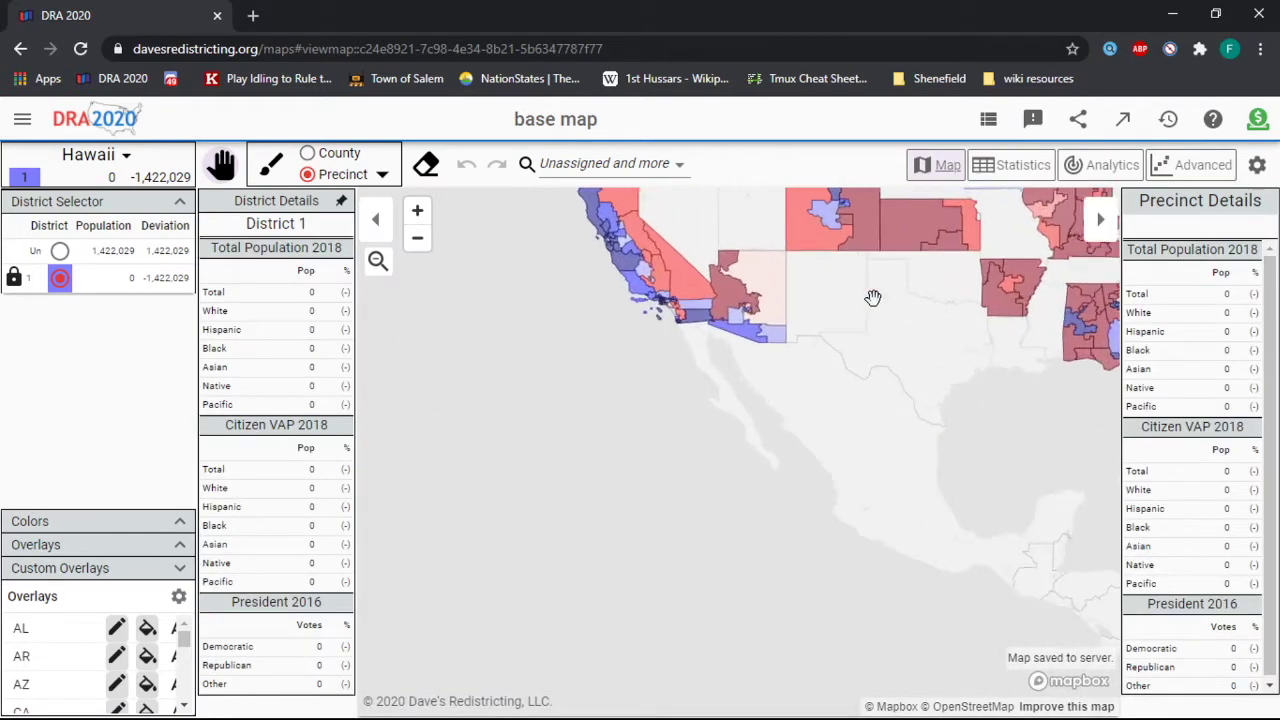
# Step: Examine the state district overlays across the country on the base map, from California and Idaho to the Midwest, Florida and the Northeast
pyautogui.scroll(5, 1045, 348)
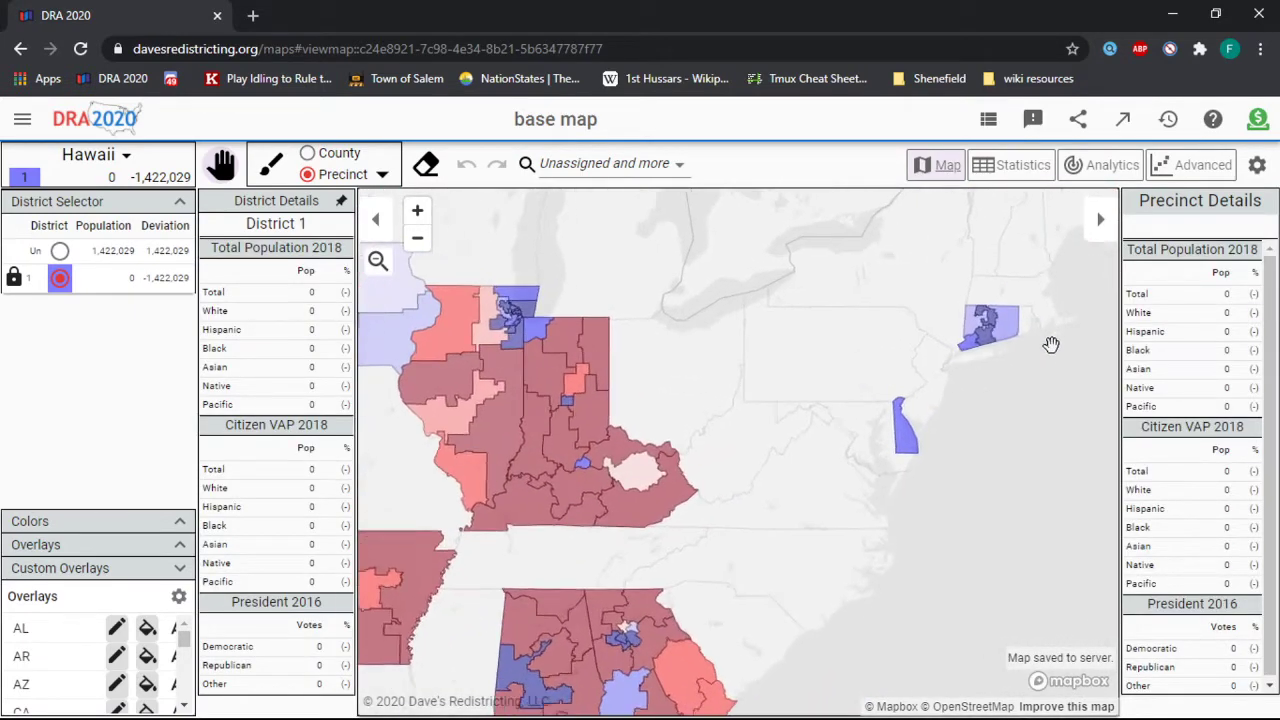
pyautogui.scroll(-4, 958, 249)
pyautogui.scroll(3, 706, 289)
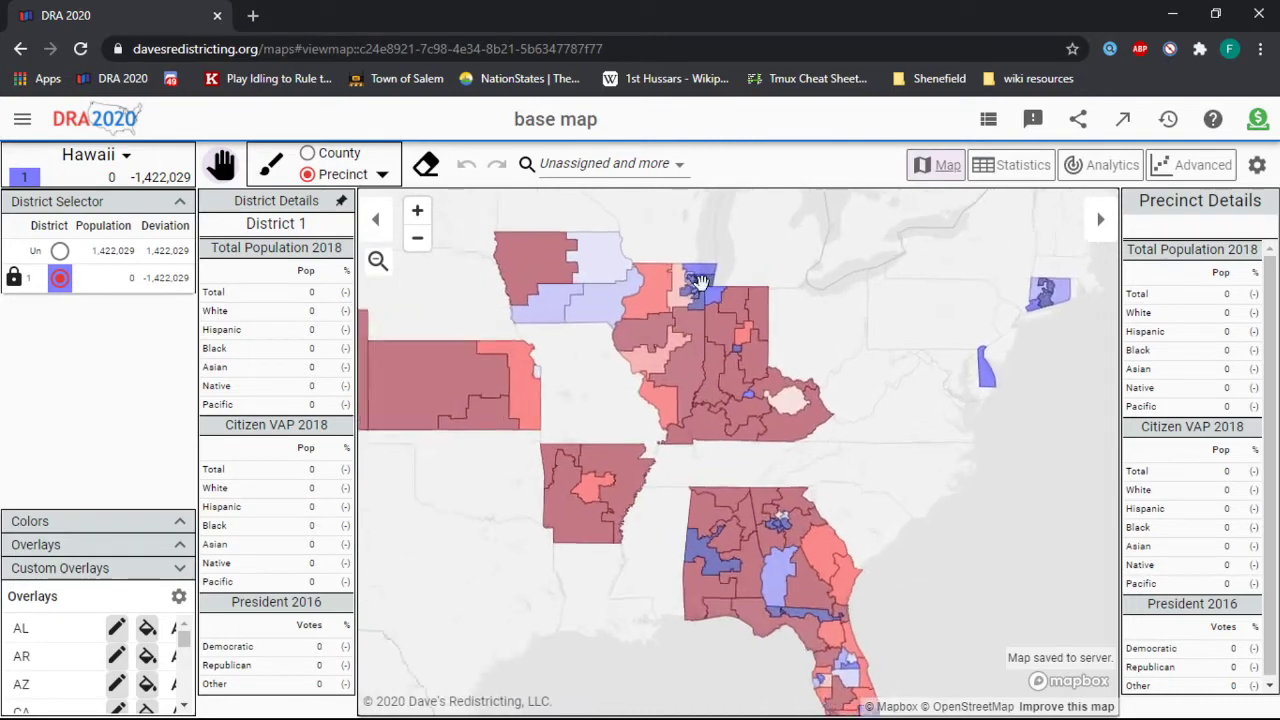
pyautogui.scroll(2, 706, 289)
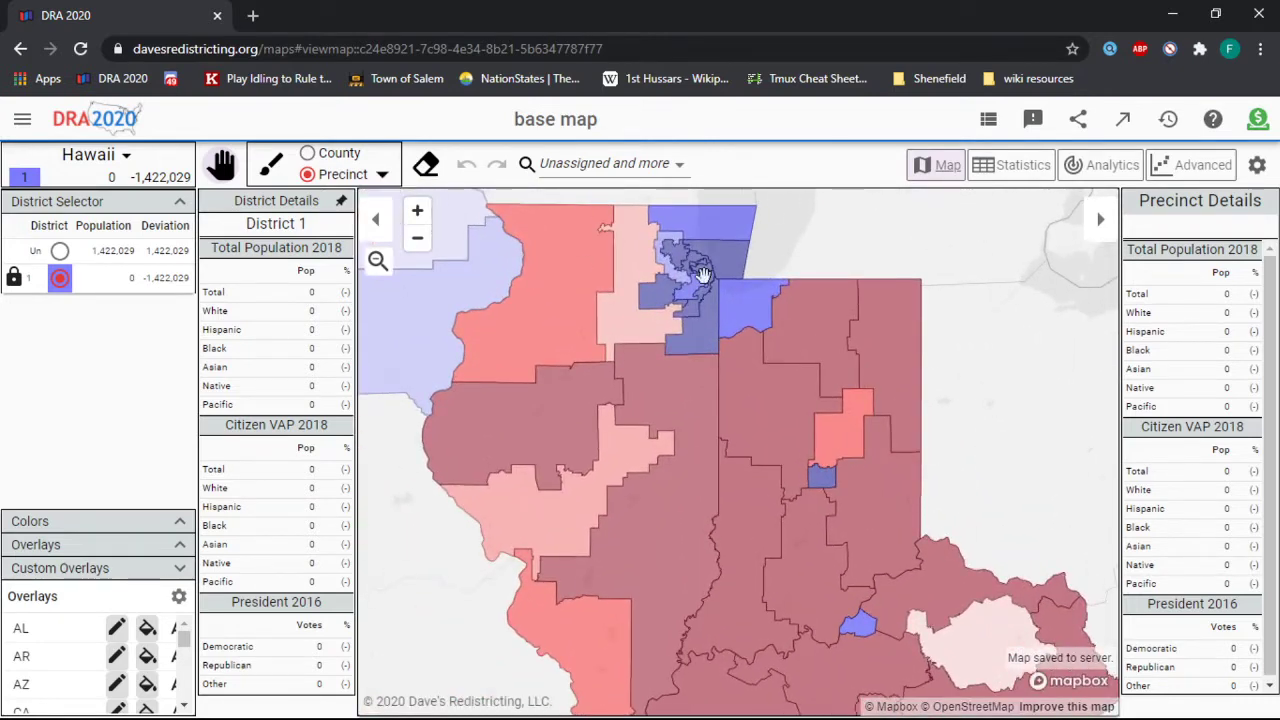
pyautogui.scroll(-5, 825, 350)
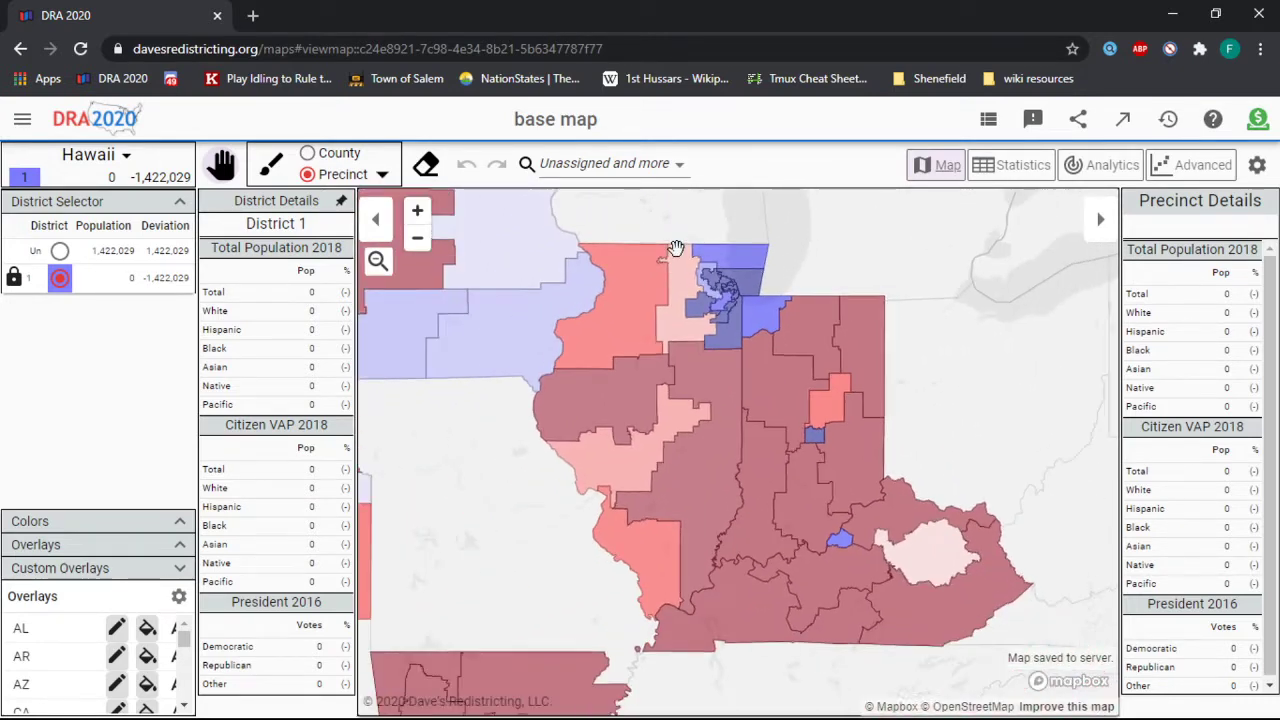
pyautogui.scroll(-3, 1015, 427)
pyautogui.scroll(3, 449, 371)
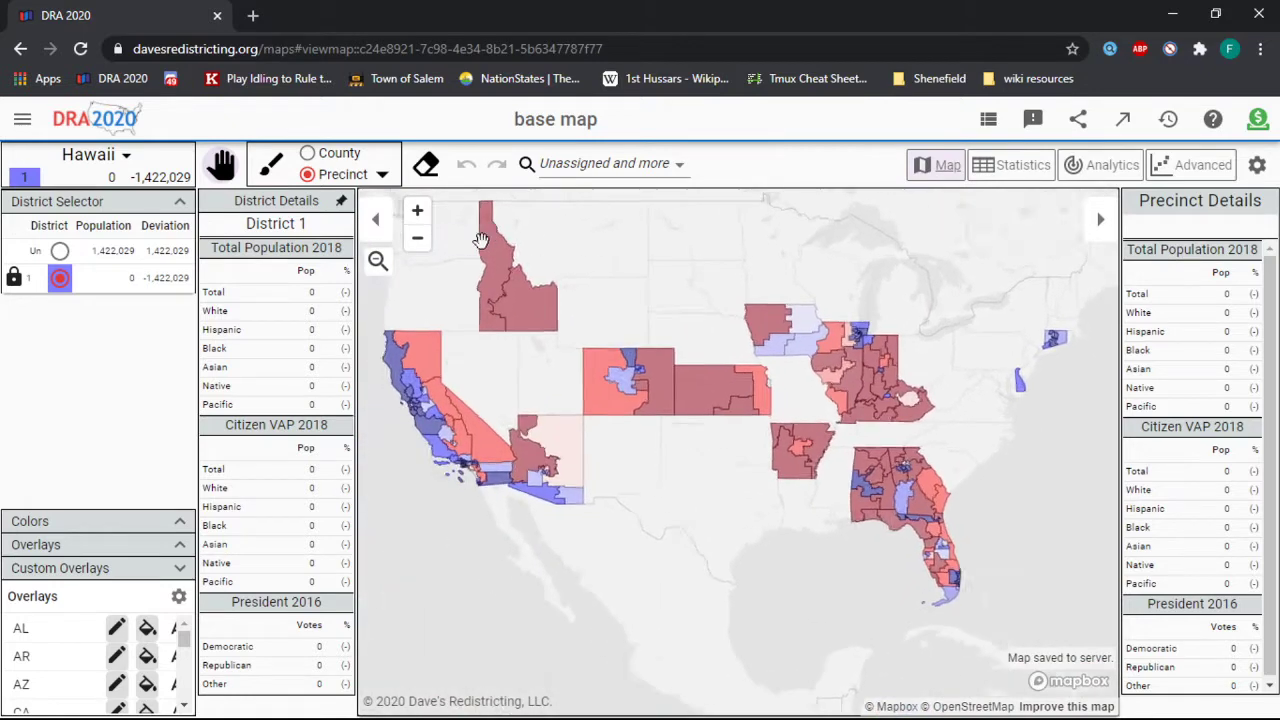
pyautogui.scroll(-3, 943, 514)
pyautogui.scroll(1, 851, 495)
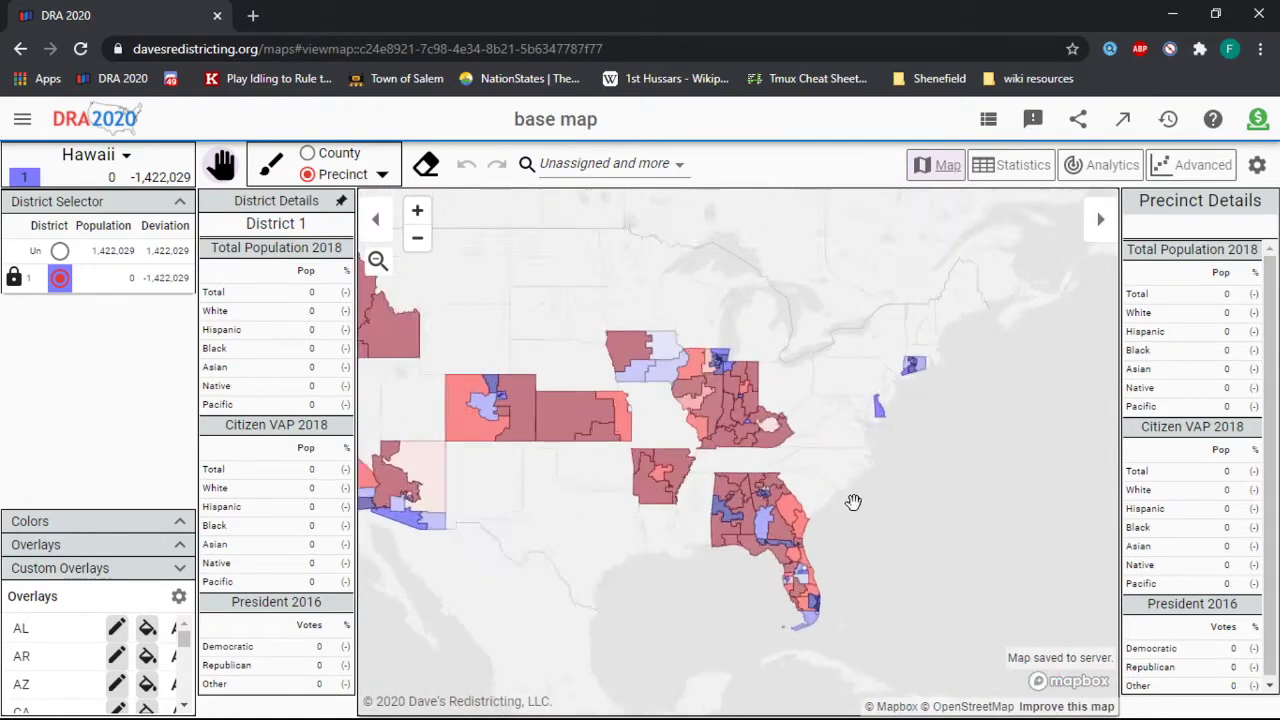
pyautogui.scroll(-2, 634, 286)
pyautogui.scroll(2, 506, 317)
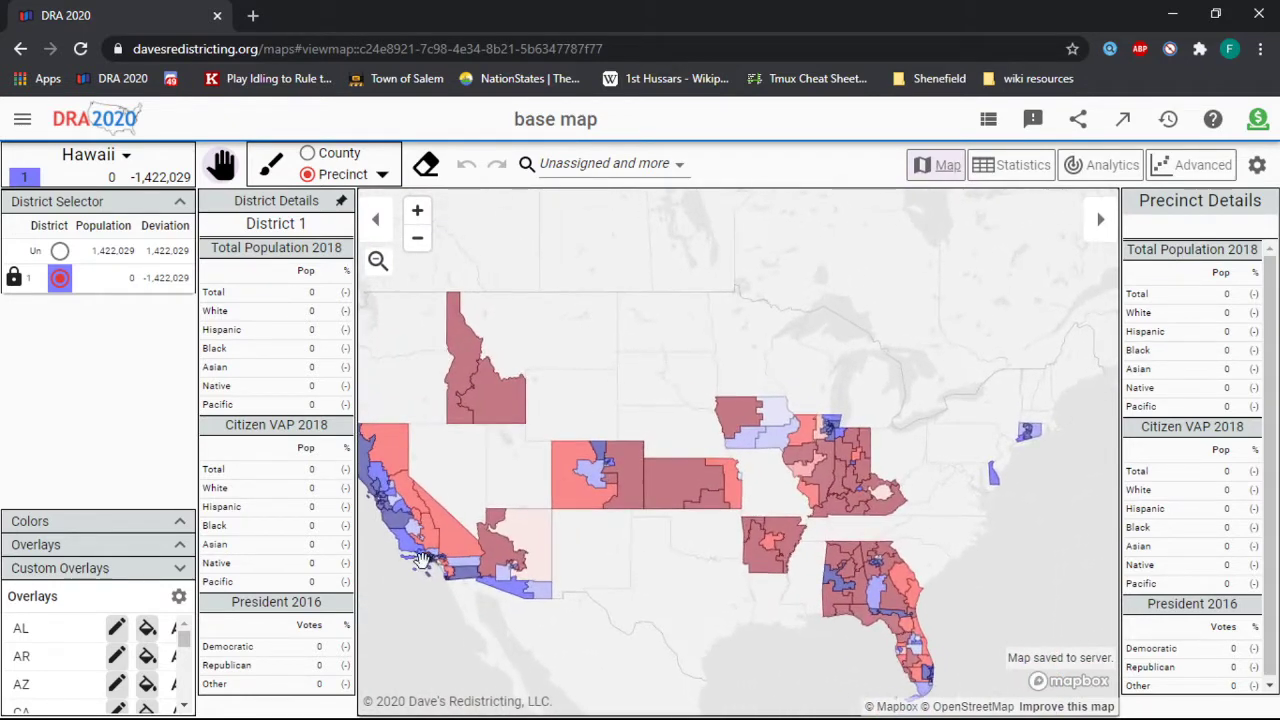
pyautogui.scroll(-2, 600, 305)
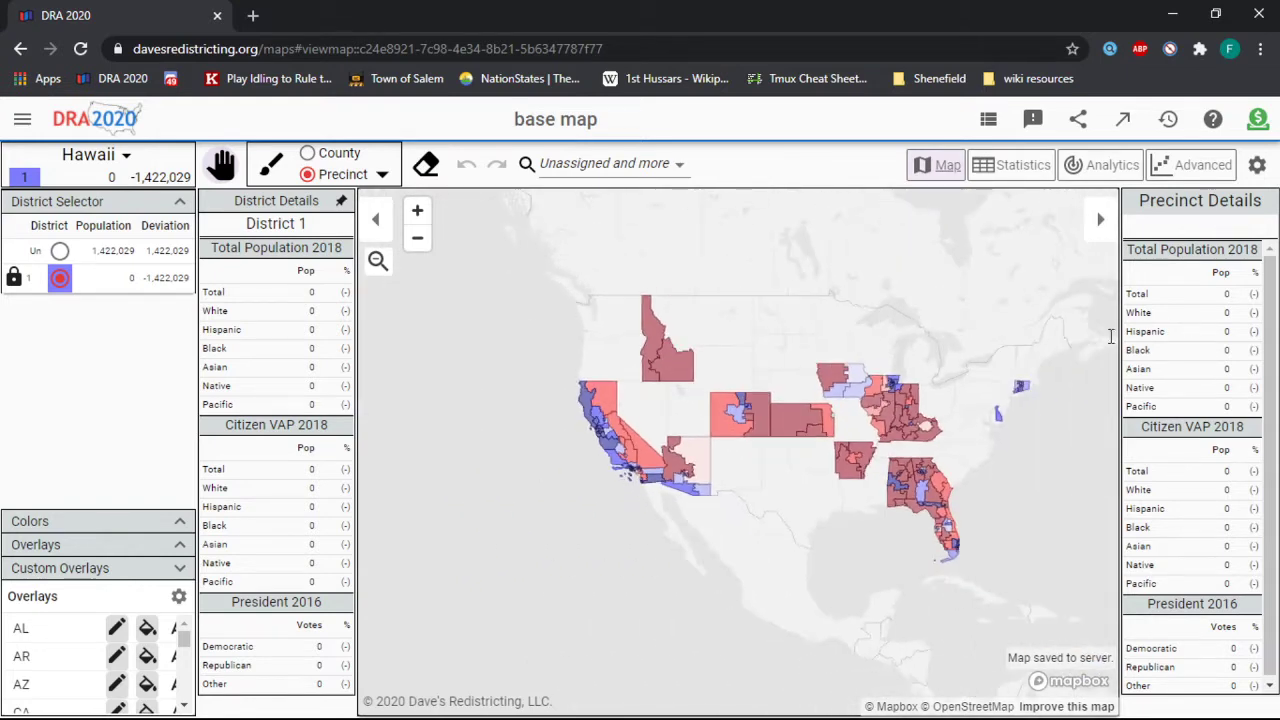
pyautogui.scroll(1, 1112, 336)
pyautogui.scroll(4, 1037, 397)
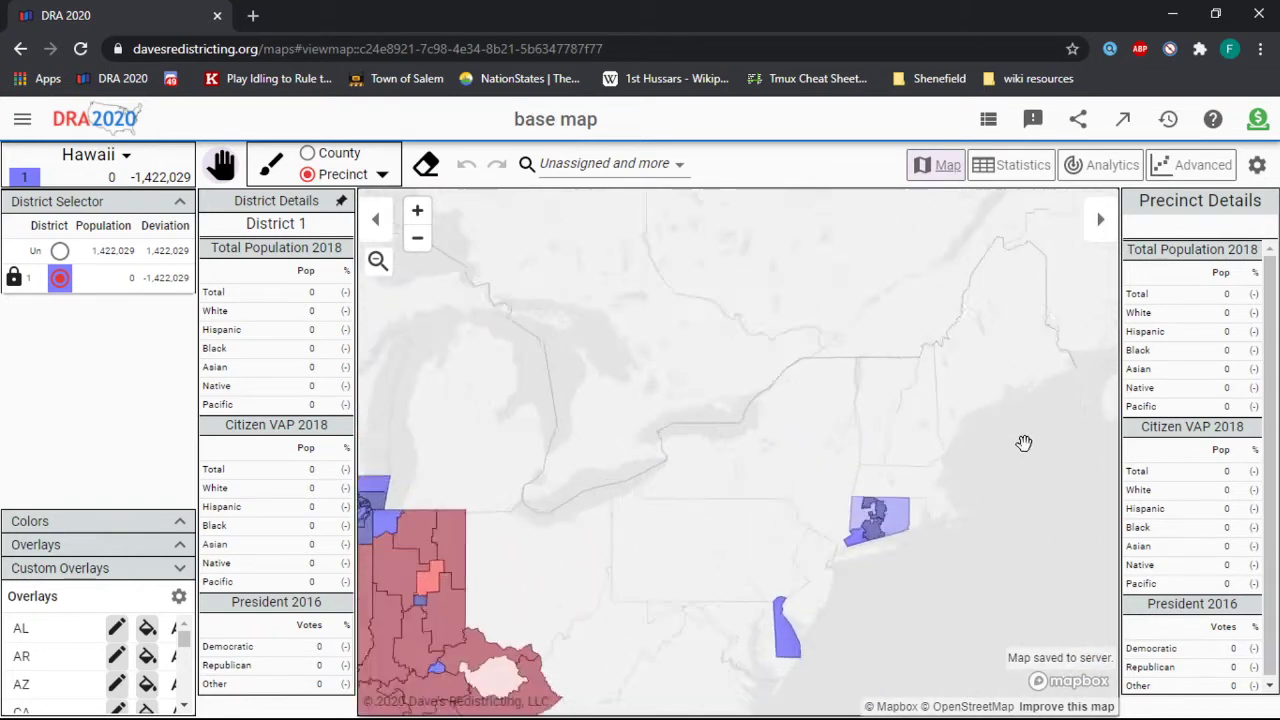
pyautogui.scroll(-2, 693, 439)
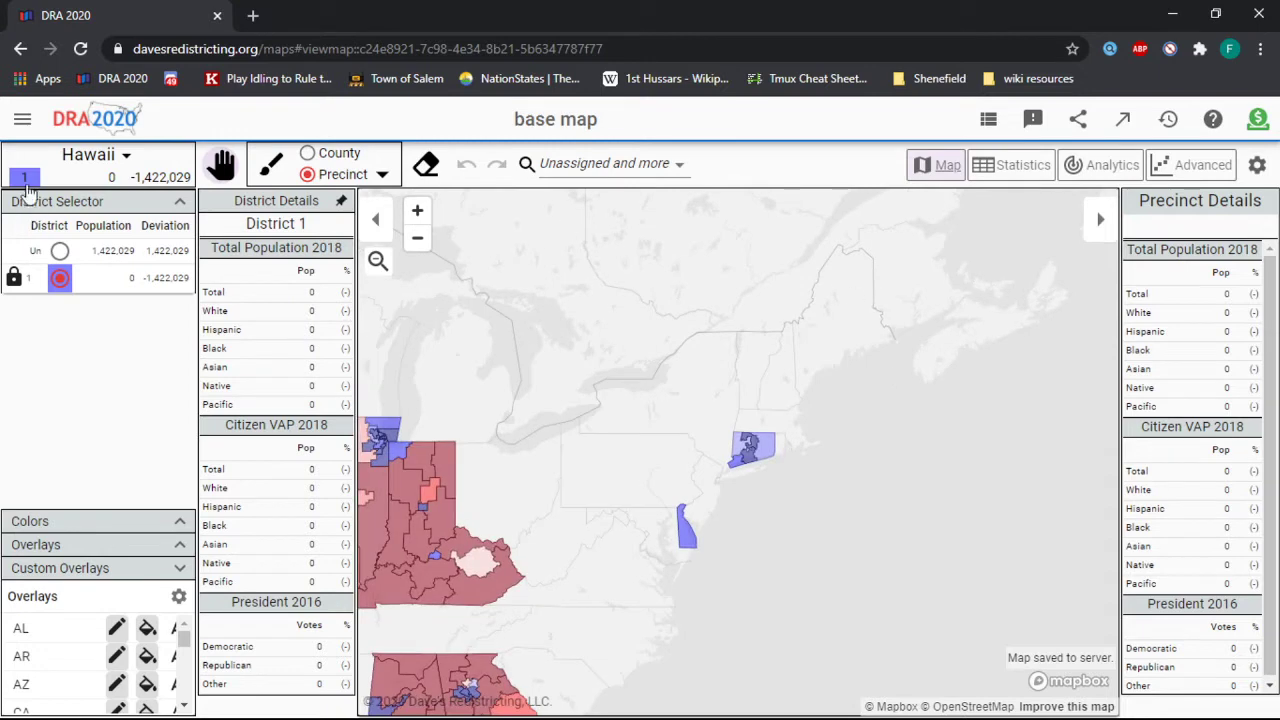
# Step: Return to the My Maps list and start a new map named "base map 2"
pyautogui.click(22, 119)
pyautogui.click(33, 236)
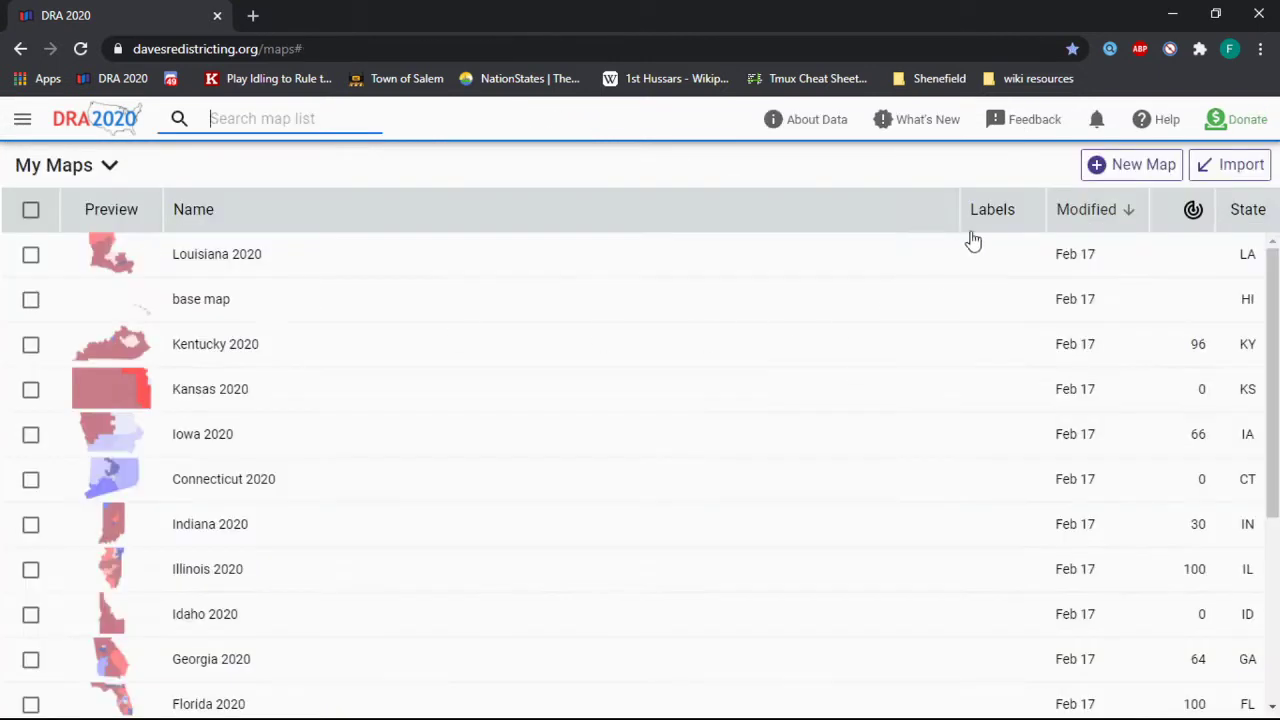
pyautogui.click(1121, 164)
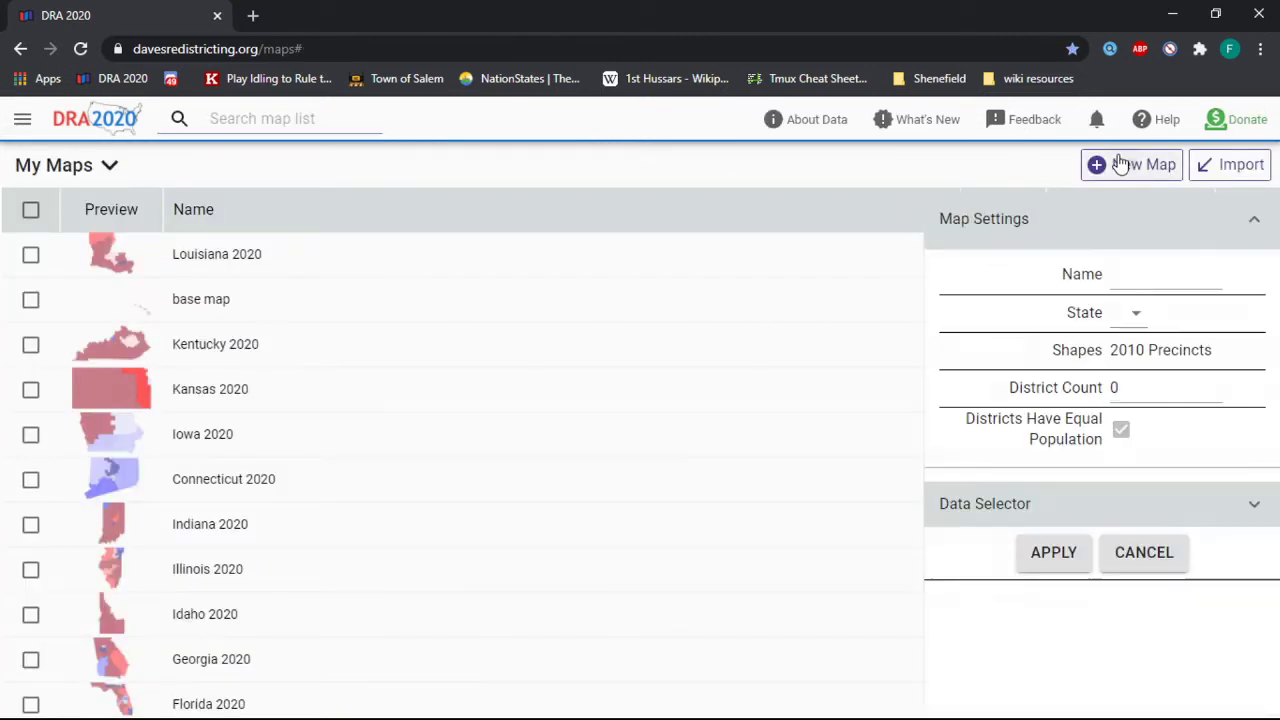
pyautogui.click(1130, 326)
pyautogui.click(1048, 280)
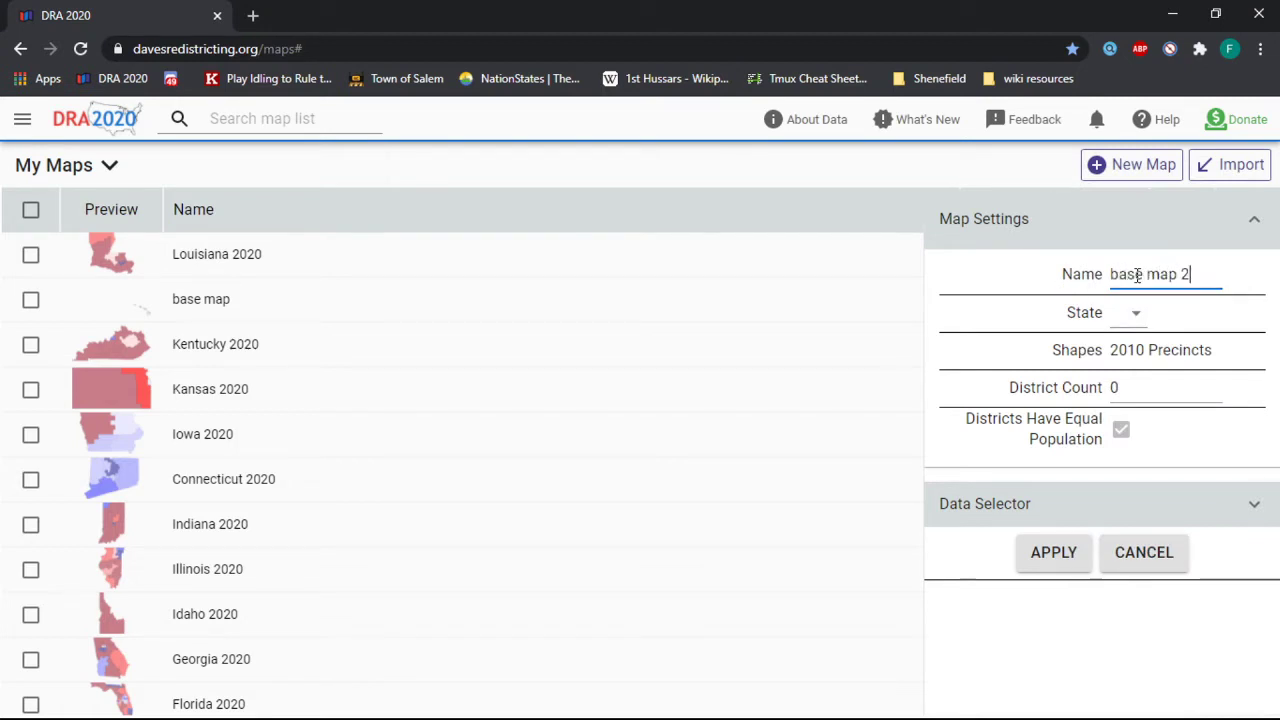
pyautogui.write('base map 2')
# Step: Set the new map's state to Hawaii and create the map
pyautogui.click(1133, 330)
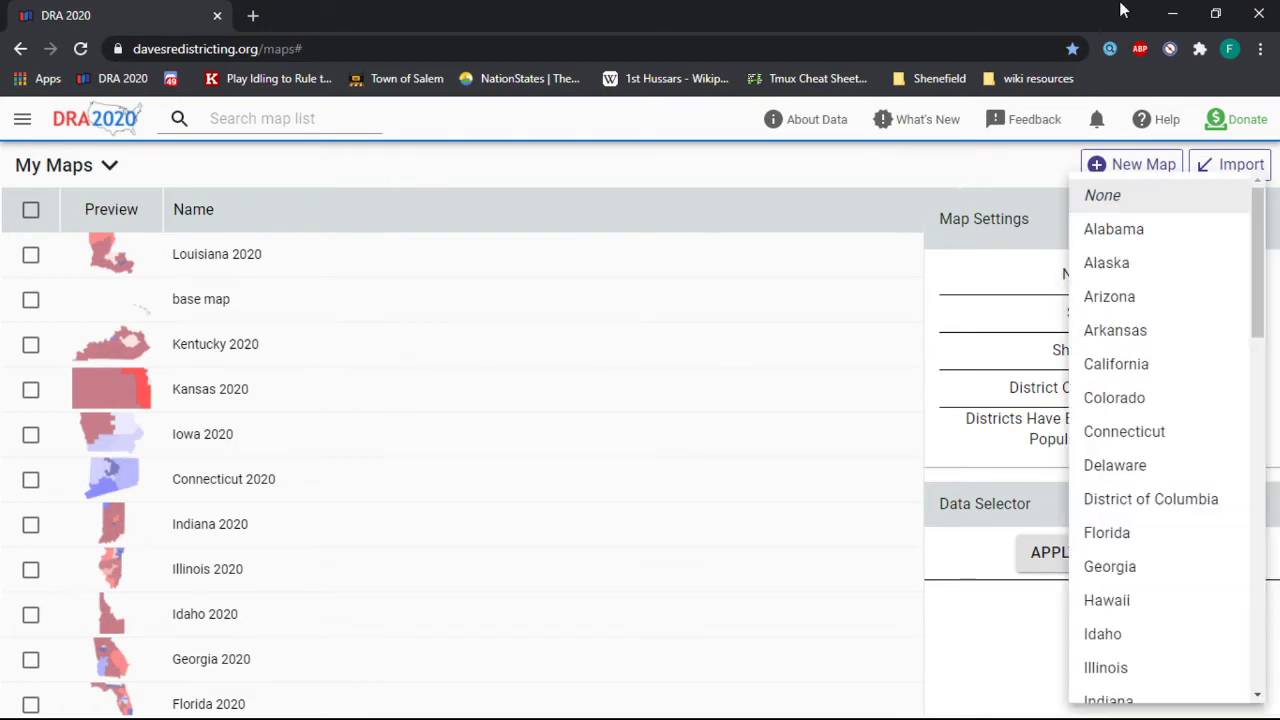
pyautogui.scroll(-5, 1120, 400)
pyautogui.scroll(-10, 1210, 425)
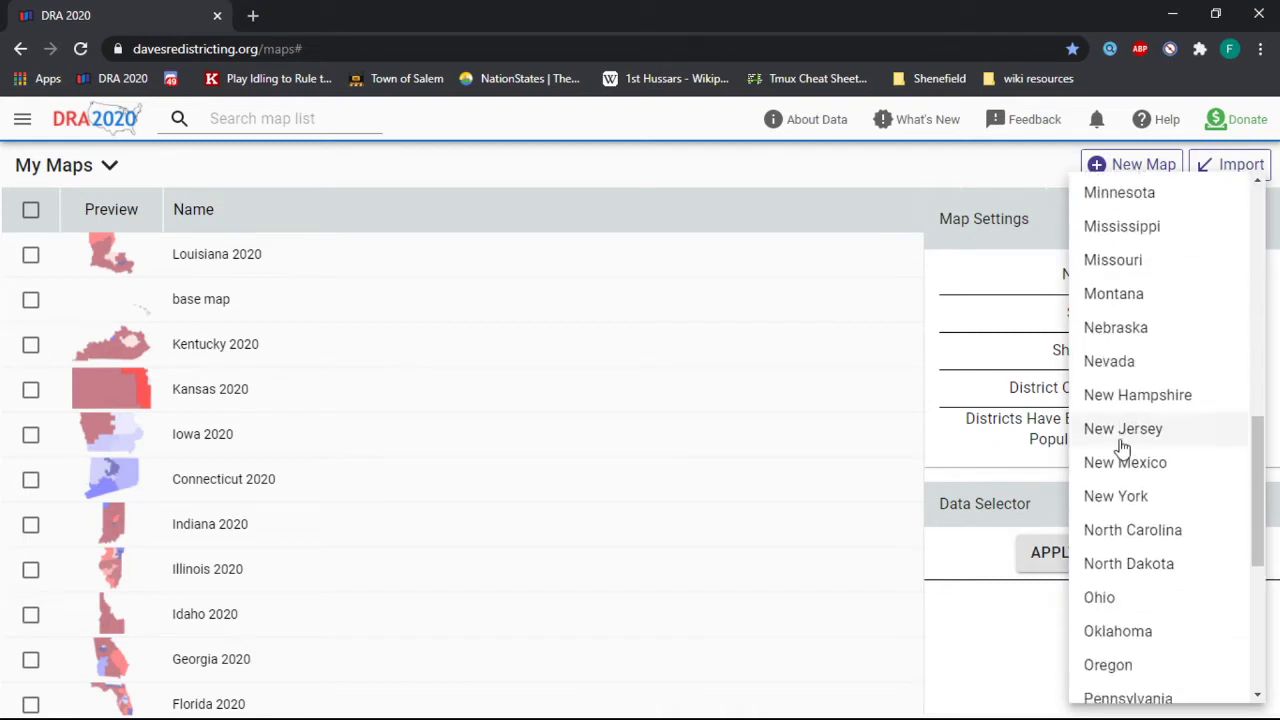
pyautogui.scroll(7, 1120, 450)
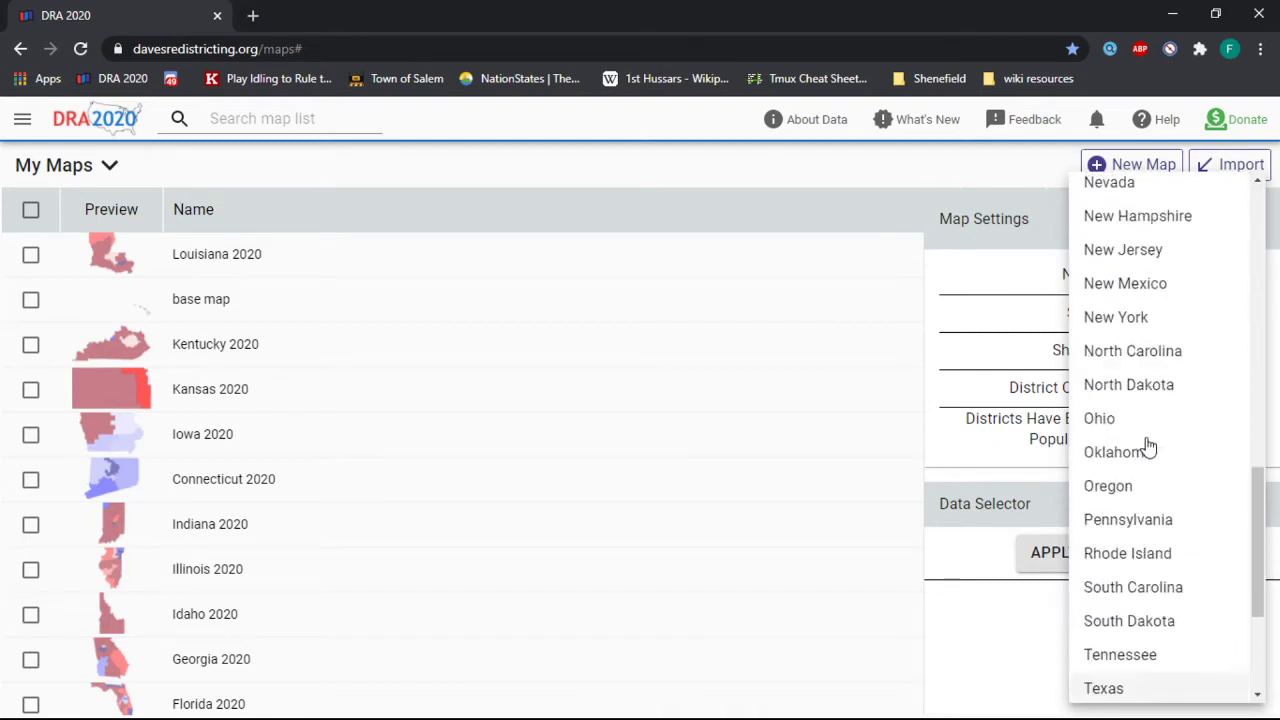
pyautogui.scroll(3, 1145, 420)
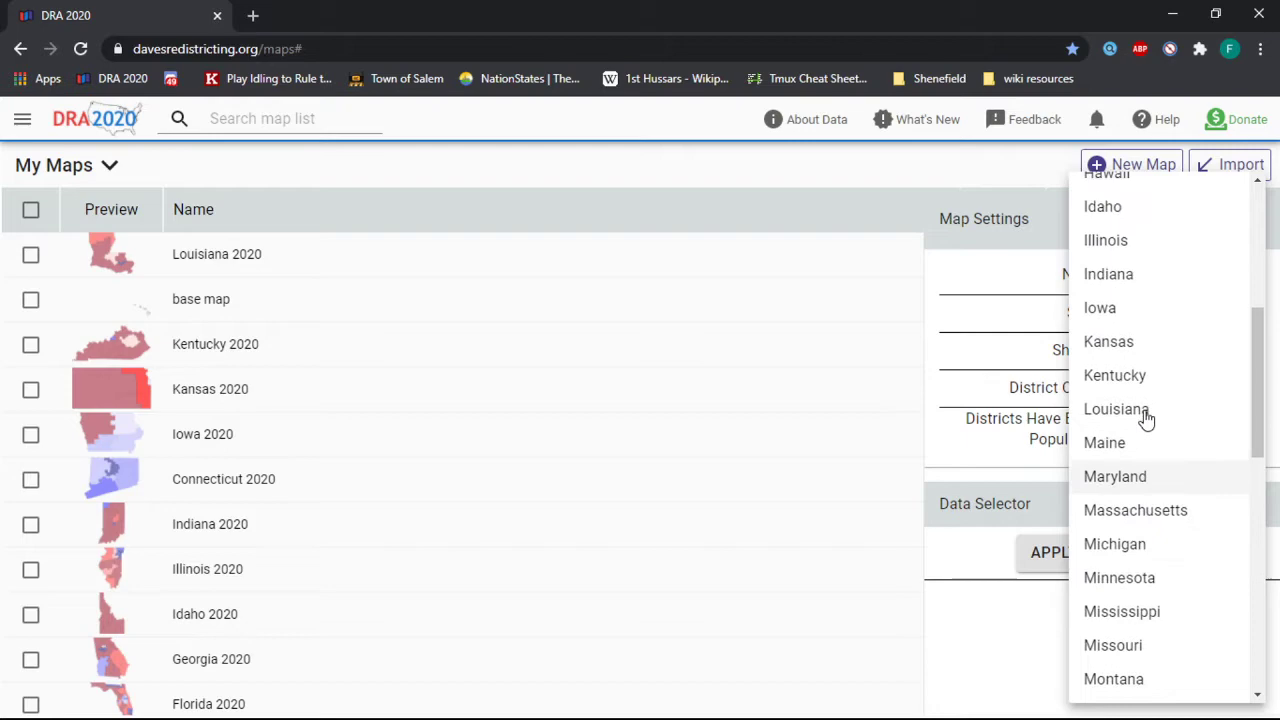
pyautogui.click(1110, 300)
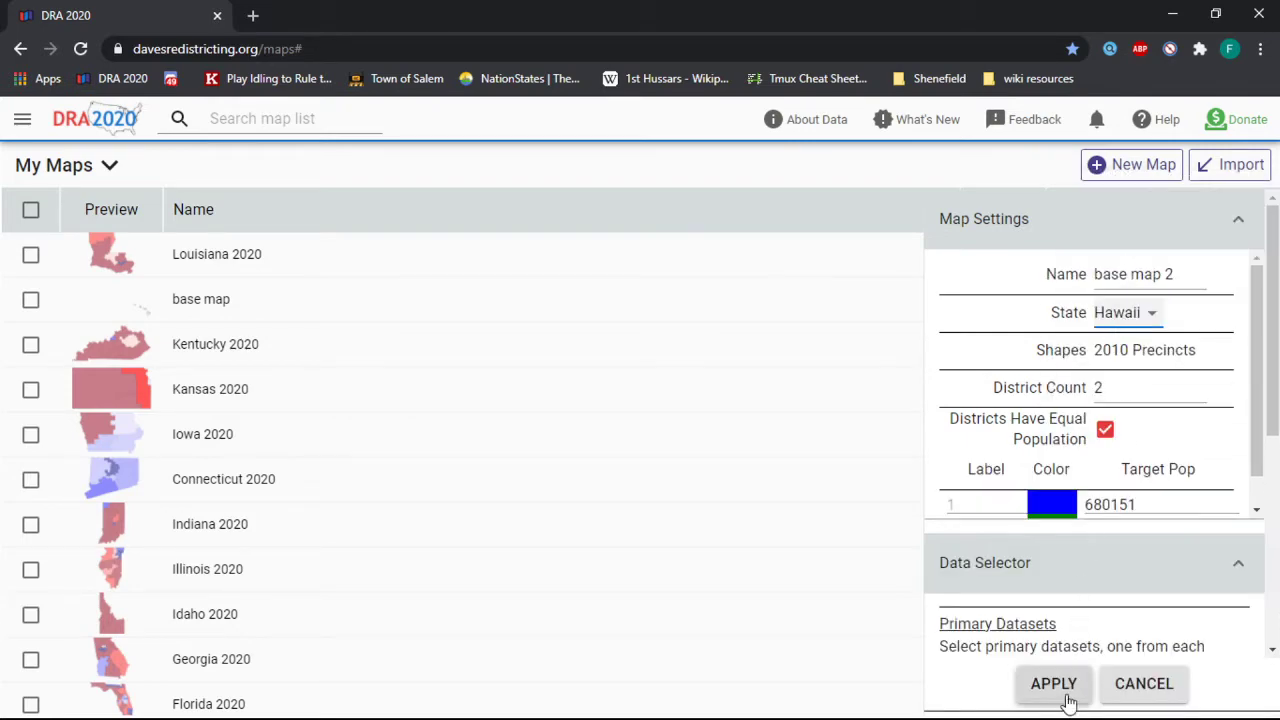
pyautogui.click(1054, 684)
# Step: Examine the Hawaiian island chain and the blank outlines of the mainland states on the new base map
pyautogui.scroll(-5, 386, 363)
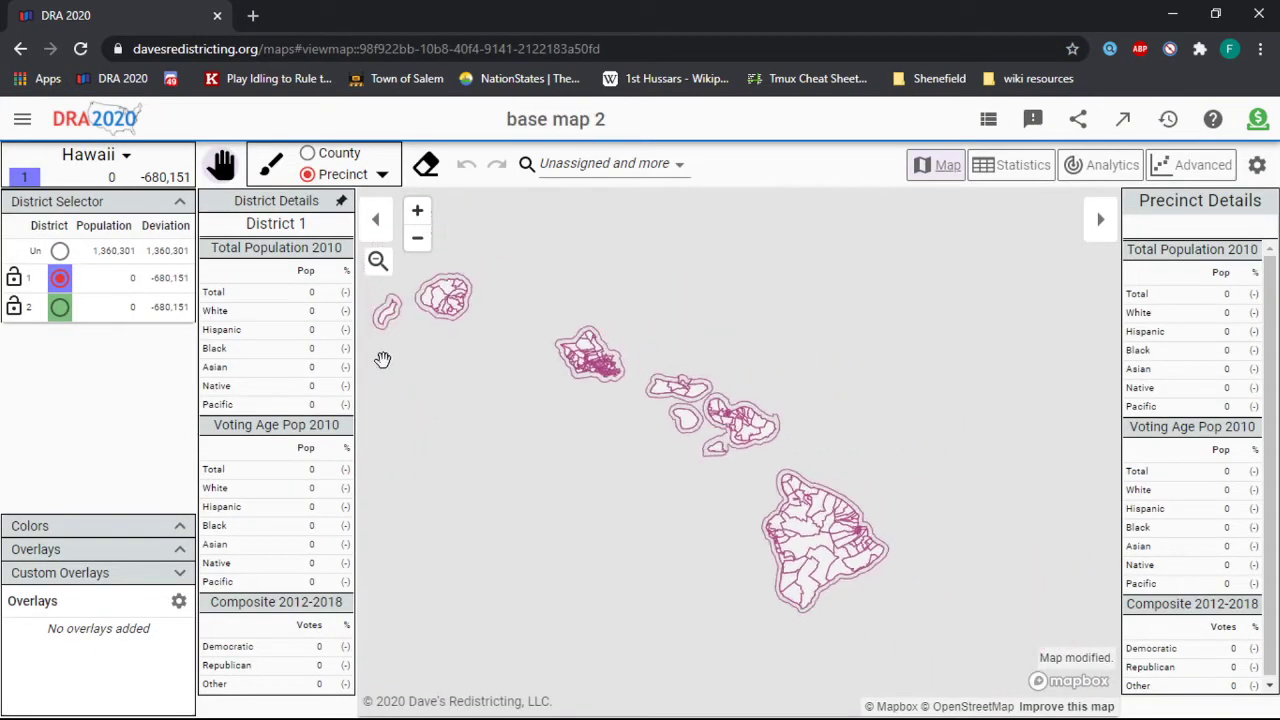
pyautogui.scroll(-10, 379, 367)
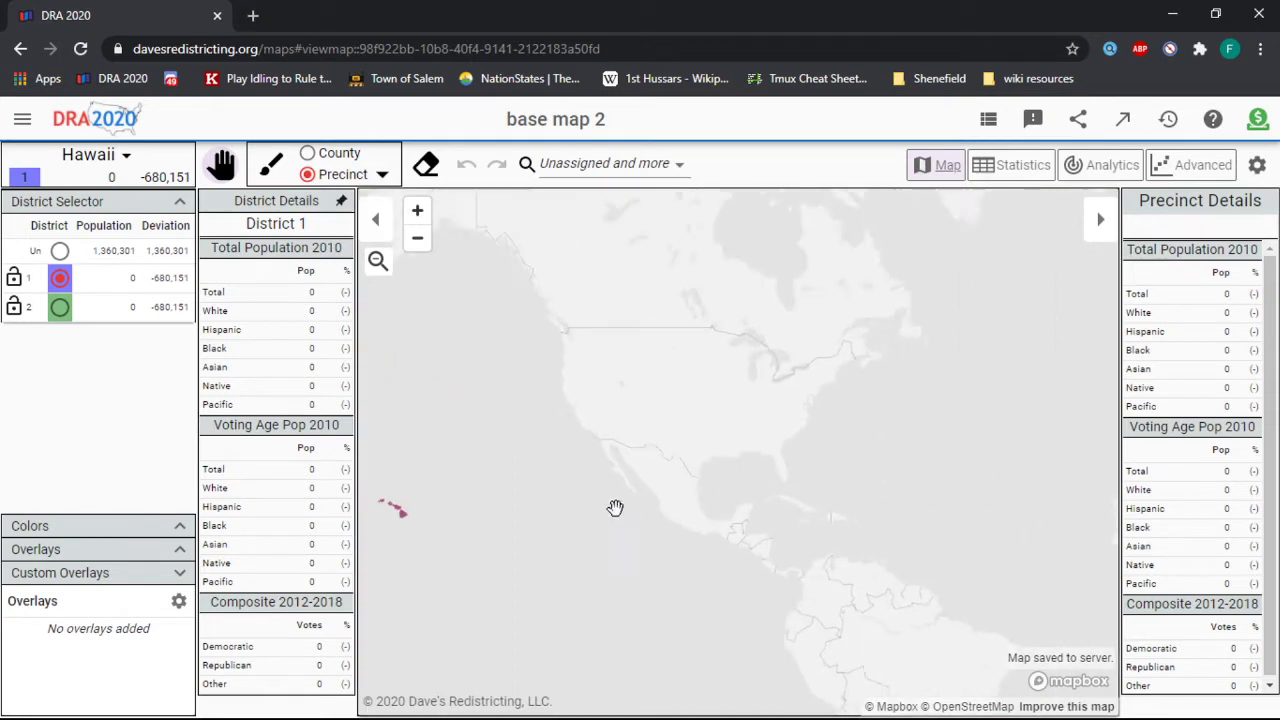
pyautogui.moveTo(614, 509); pyautogui.dragTo(655, 536)
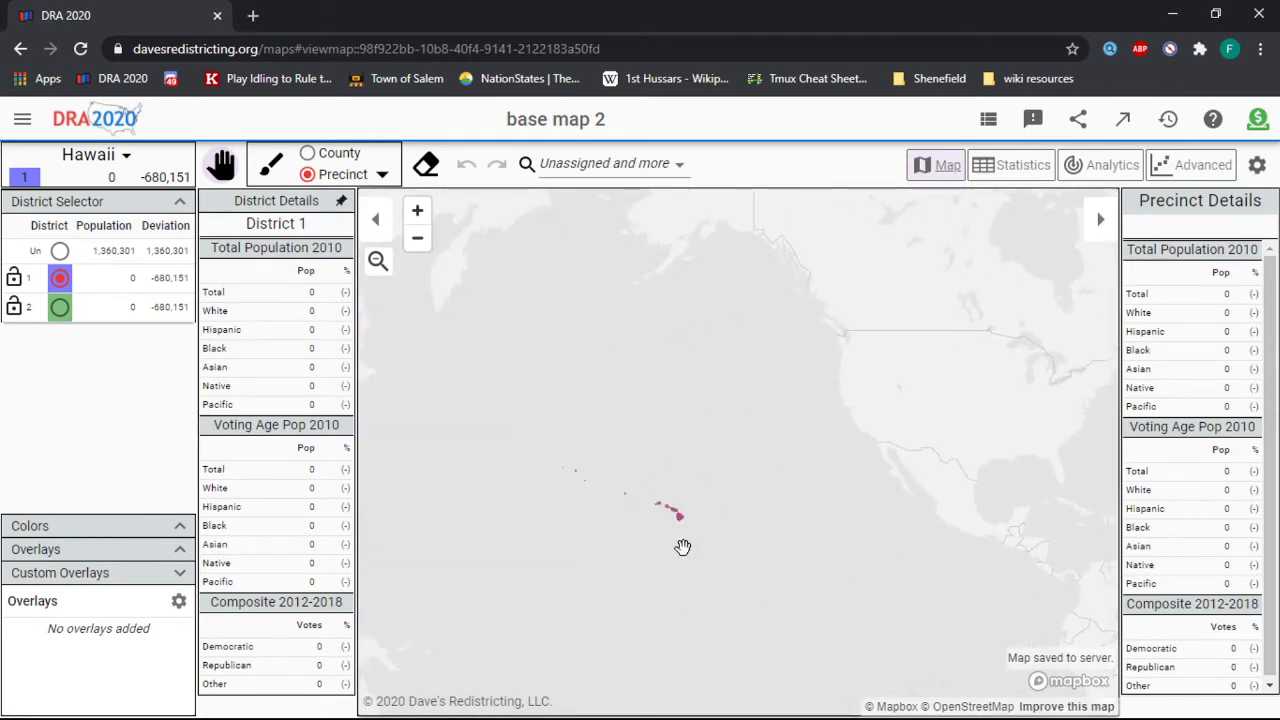
pyautogui.scroll(4, 709, 477)
pyautogui.moveTo(554, 414); pyautogui.dragTo(849, 423)
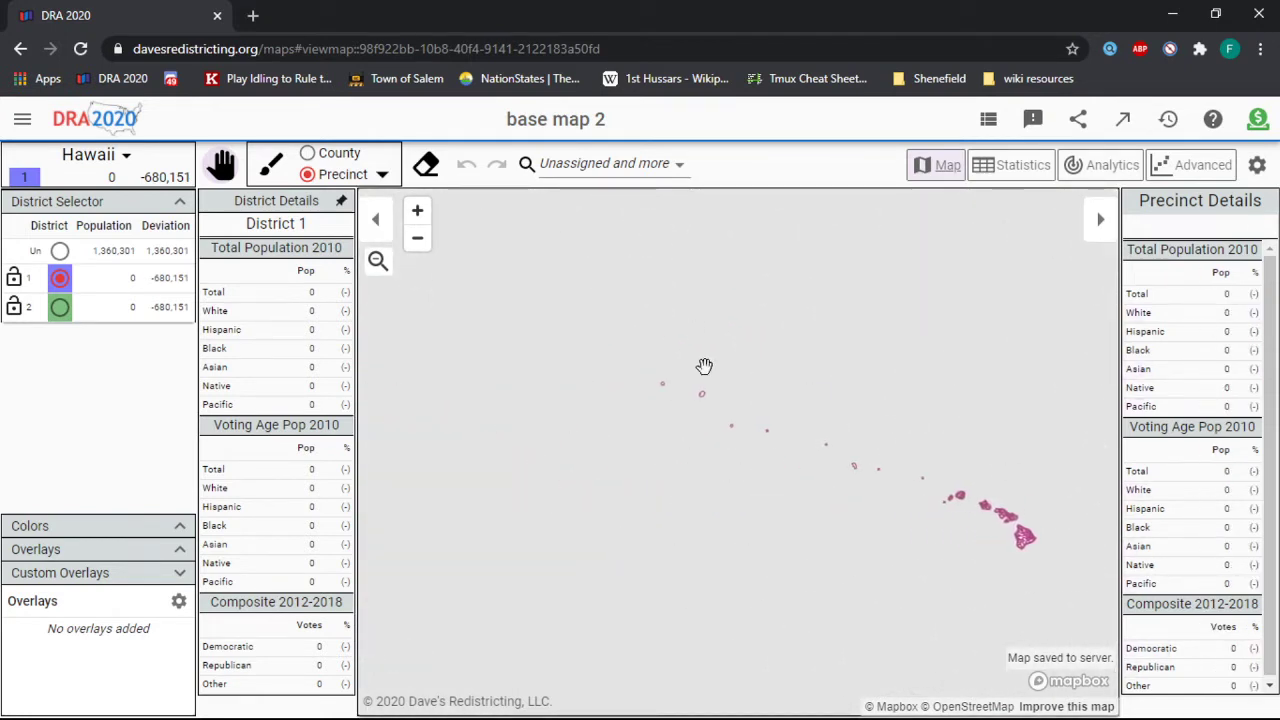
pyautogui.moveTo(985, 390); pyautogui.dragTo(603, 377)
pyautogui.moveTo(880, 375); pyautogui.dragTo(586, 571)
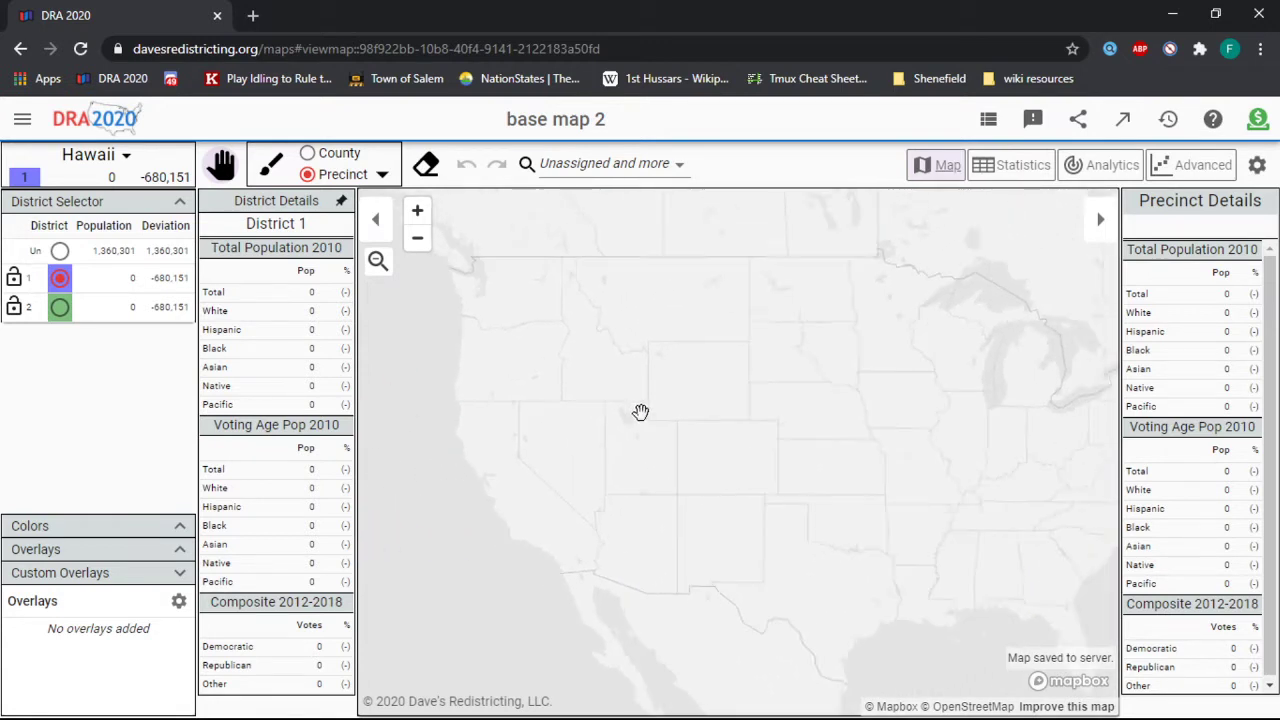
pyautogui.scroll(-4, 801, 423)
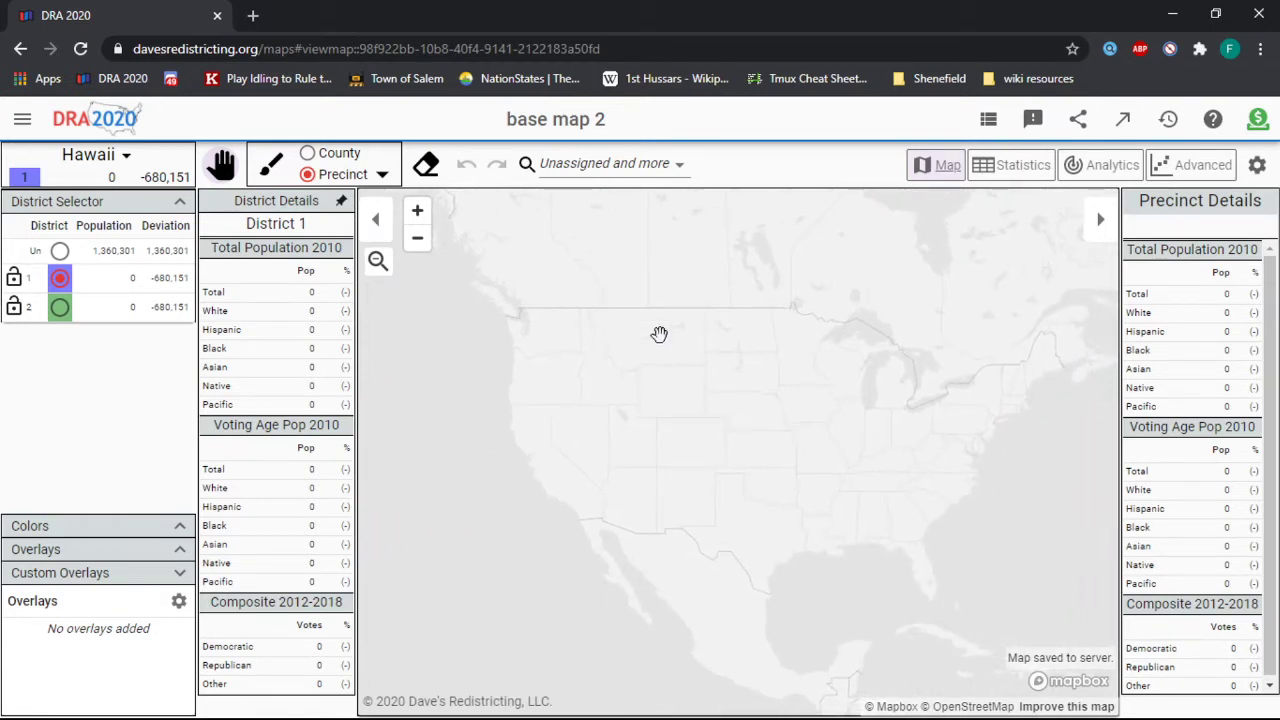
pyautogui.scroll(5, 1082, 373)
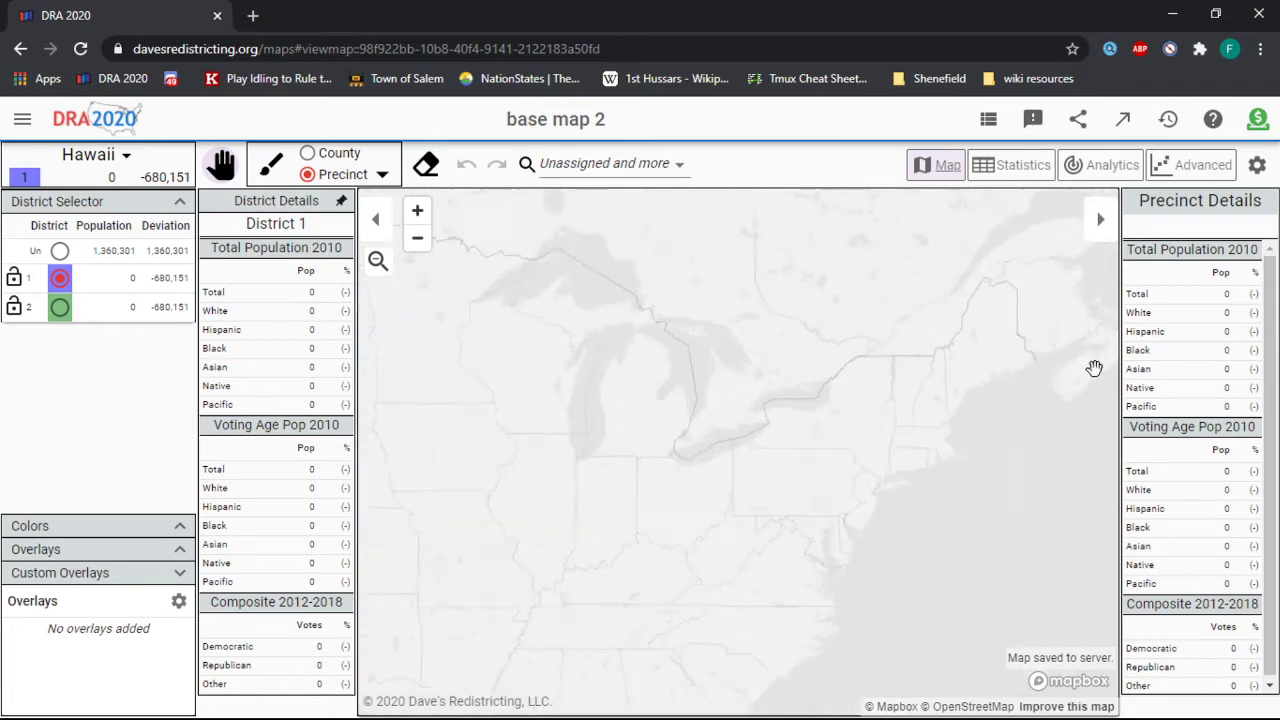
pyautogui.scroll(-8, 866, 331)
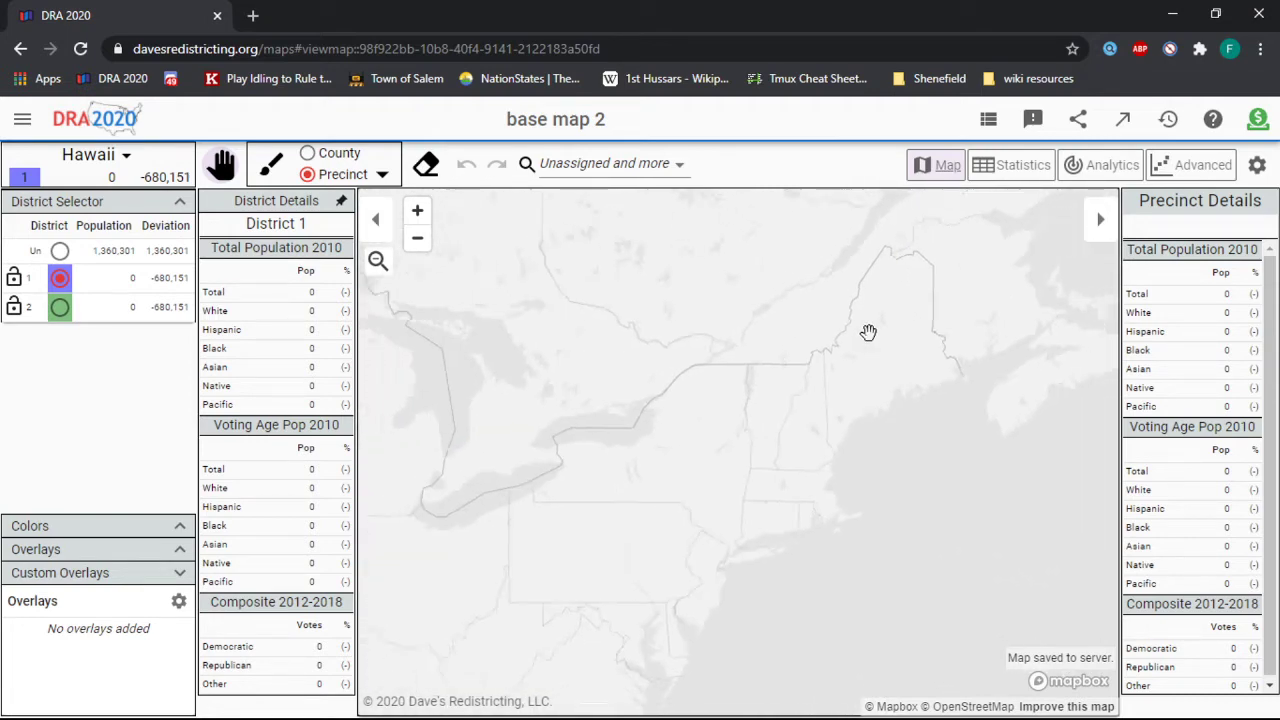
pyautogui.scroll(5, 1003, 357)
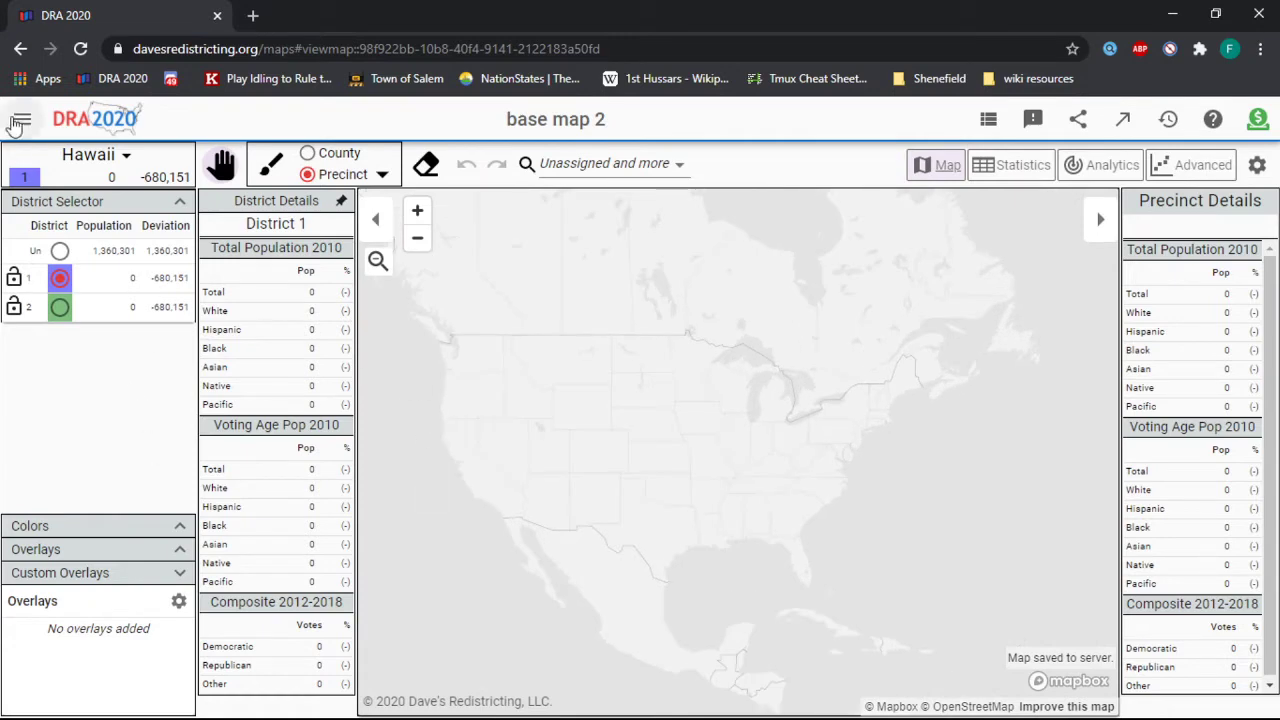
# Step: Return to the map list and create a new Arizona map named "AZ" with a district count of 3
pyautogui.click(21, 119)
pyautogui.click(75, 236)
pyautogui.click(1127, 162)
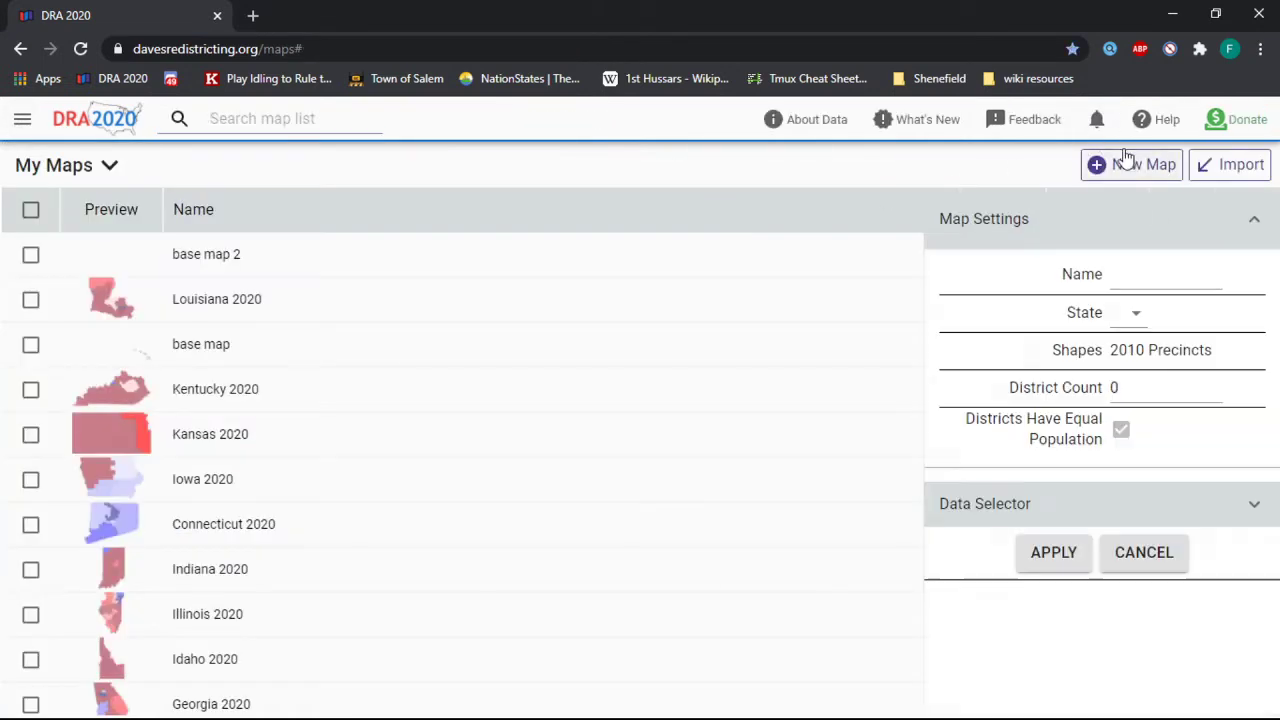
pyautogui.click(1130, 322)
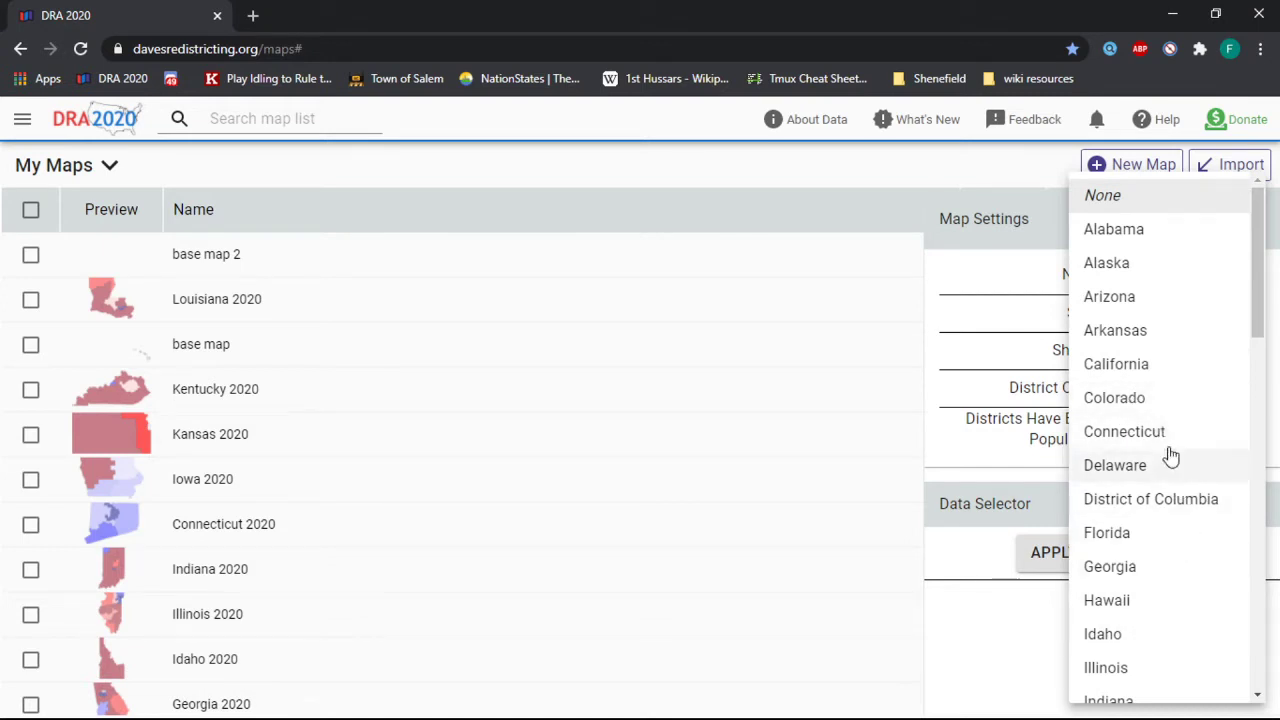
pyautogui.click(1165, 309)
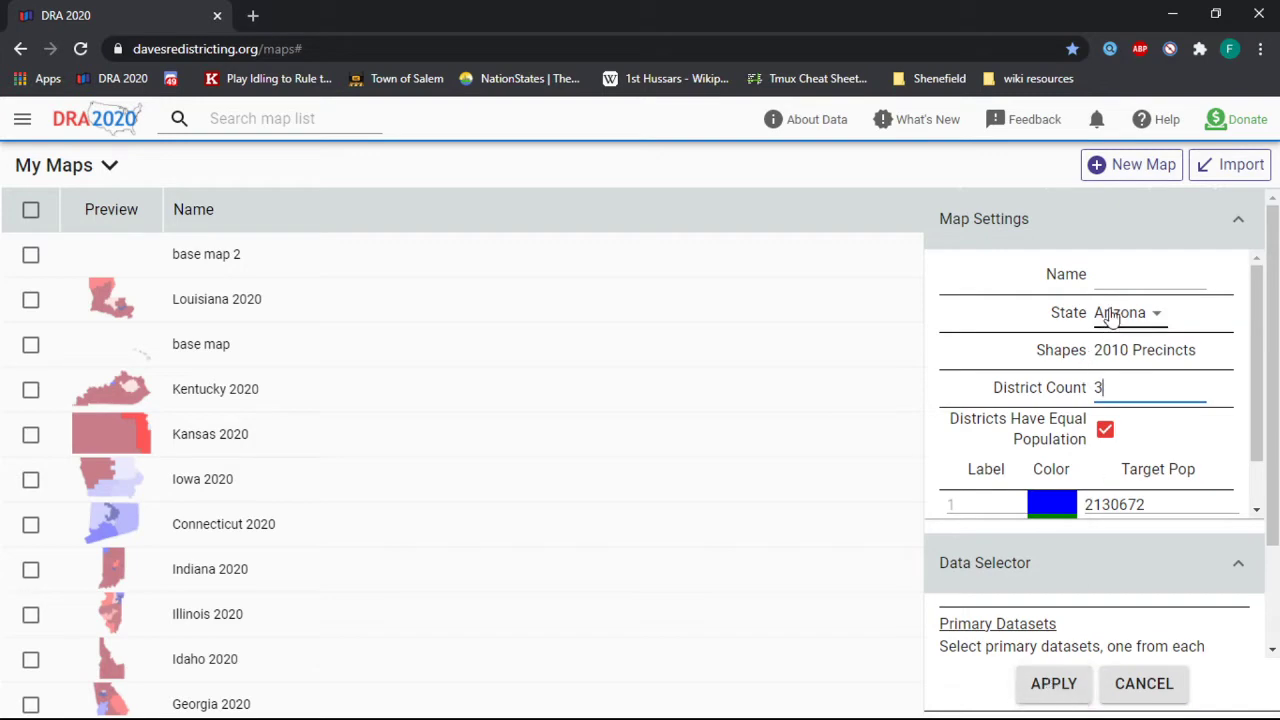
pyautogui.write('AZ')
pyautogui.click(1052, 683)
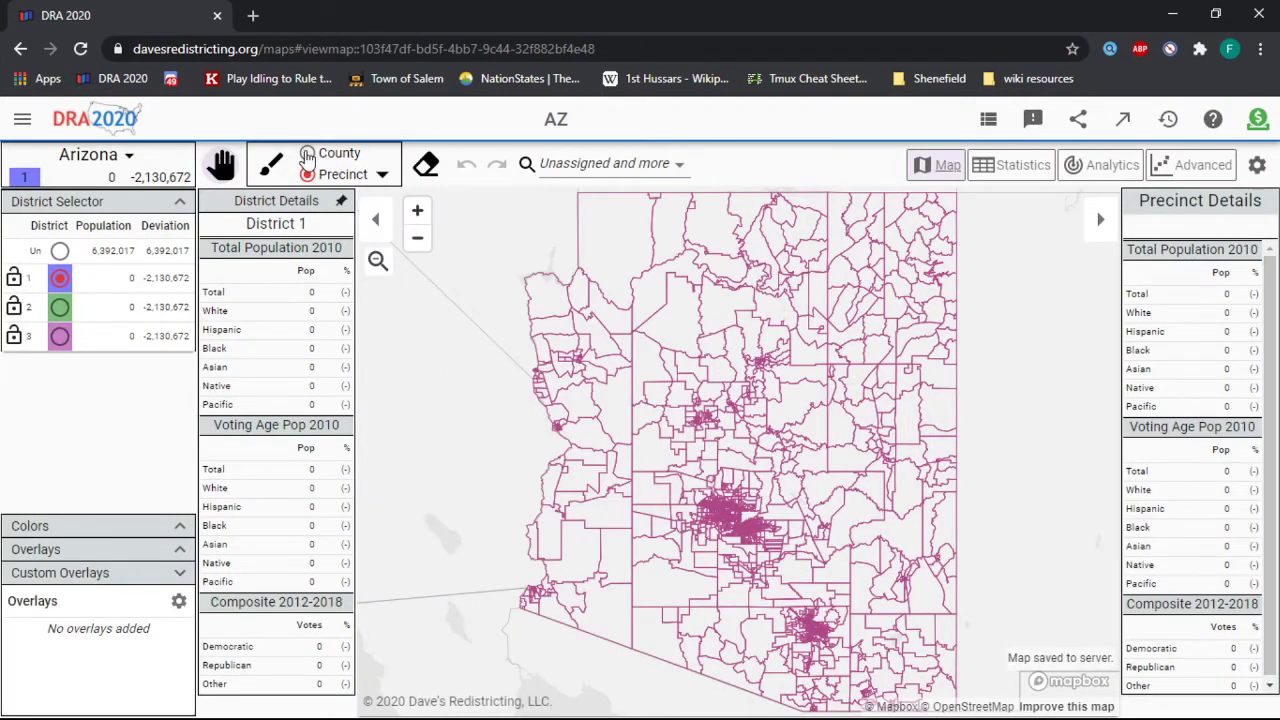
# Step: Paint by county, assigning the Phoenix-area county to district 1 and the southern and southeastern Arizona counties to district 2
pyautogui.click(307, 154)
pyautogui.click(748, 540)
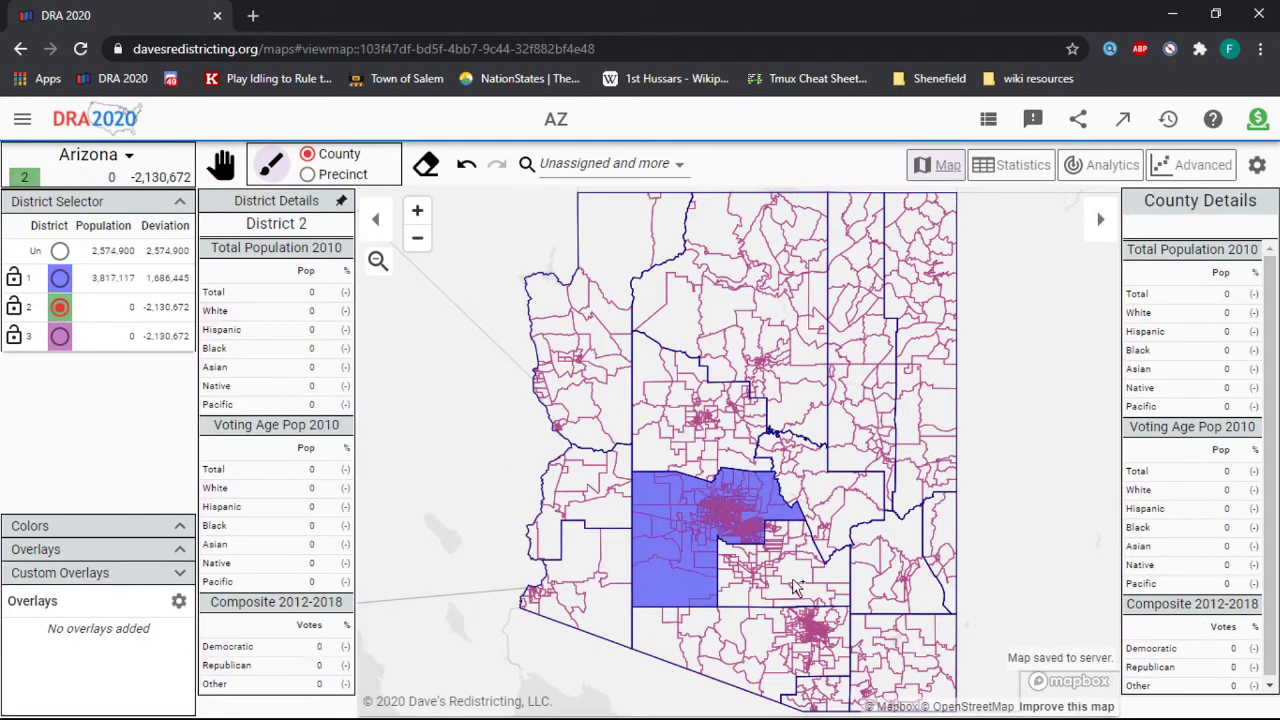
pyautogui.moveTo(795, 587)
pyautogui.mouseDown()
pyautogui.moveTo(740, 640)
pyautogui.moveTo(800, 690)
pyautogui.moveTo(885, 560)
pyautogui.moveTo(920, 540)
pyautogui.mouseUp()
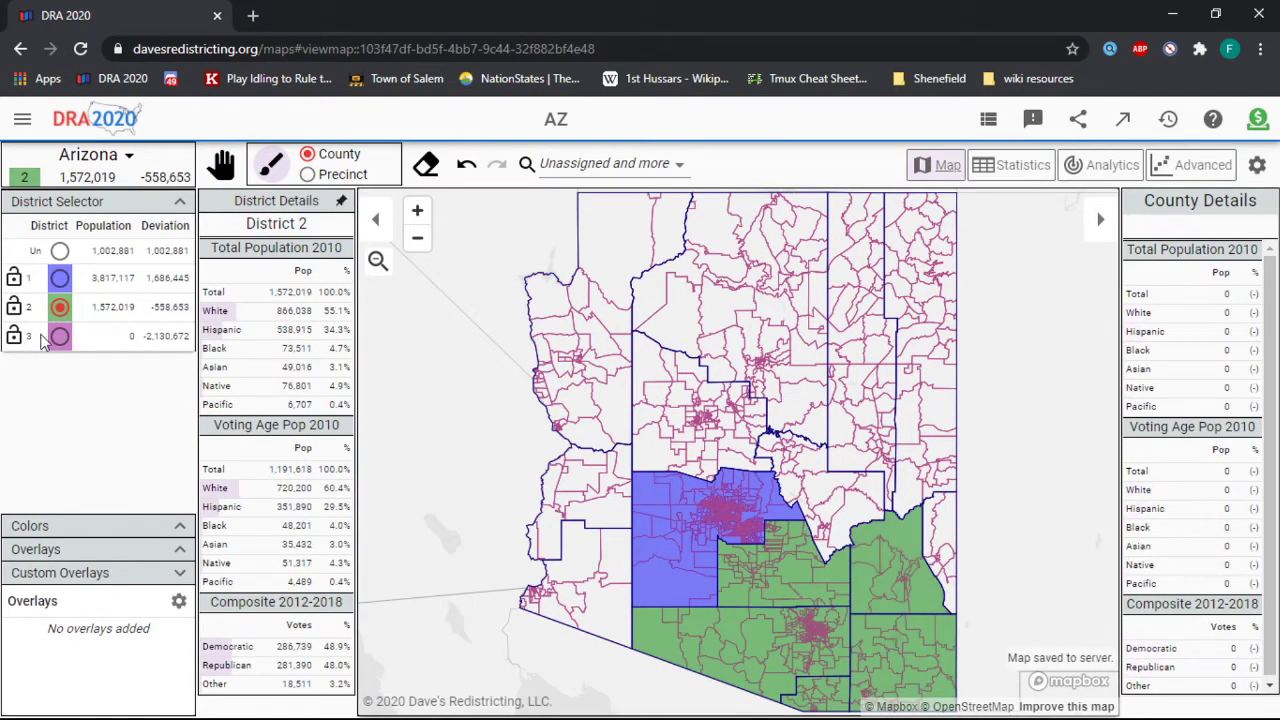
# Step: Assign all remaining western, northern and eastern counties to district 3, lock the three districts and return to precinct painting
pyautogui.click(55, 337)
pyautogui.moveTo(575, 470)
pyautogui.mouseDown()
pyautogui.moveTo(583, 505)
pyautogui.moveTo(740, 300)
pyautogui.moveTo(875, 497)
pyautogui.moveTo(951, 523)
pyautogui.mouseUp()
pyautogui.click(308, 175)
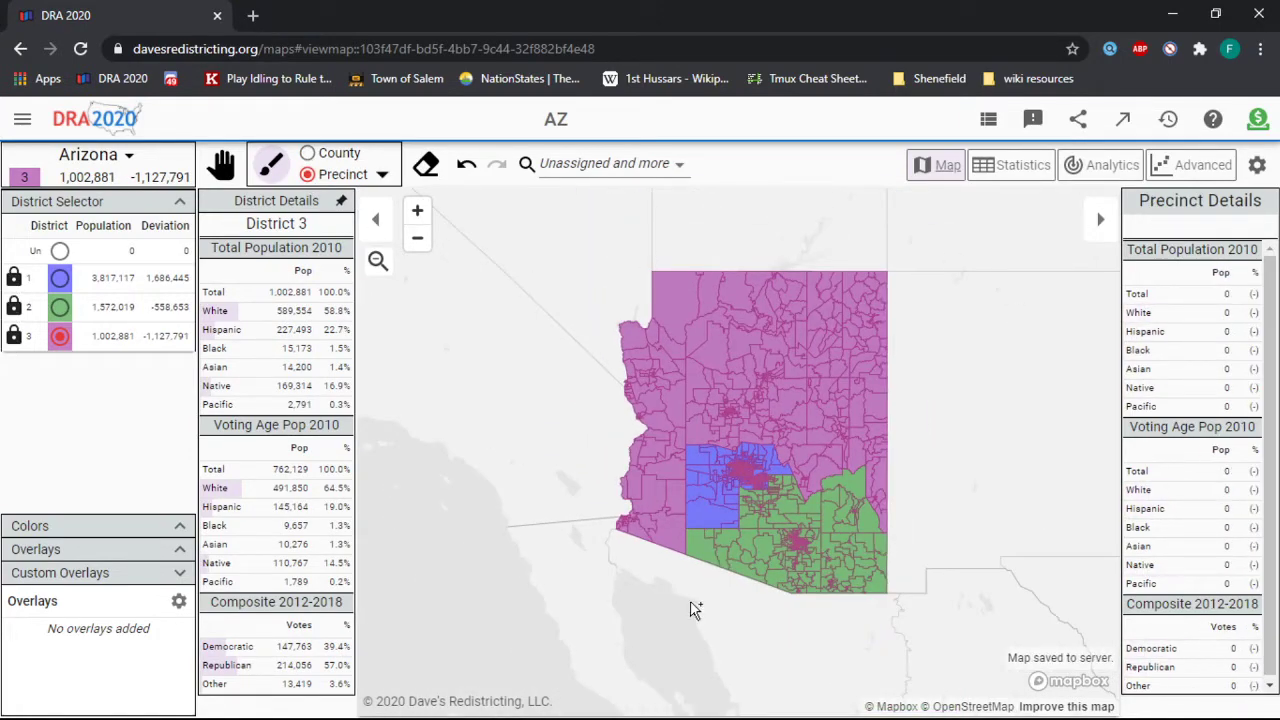
pyautogui.scroll(1, 660, 335)
pyautogui.scroll(1, 1062, 400)
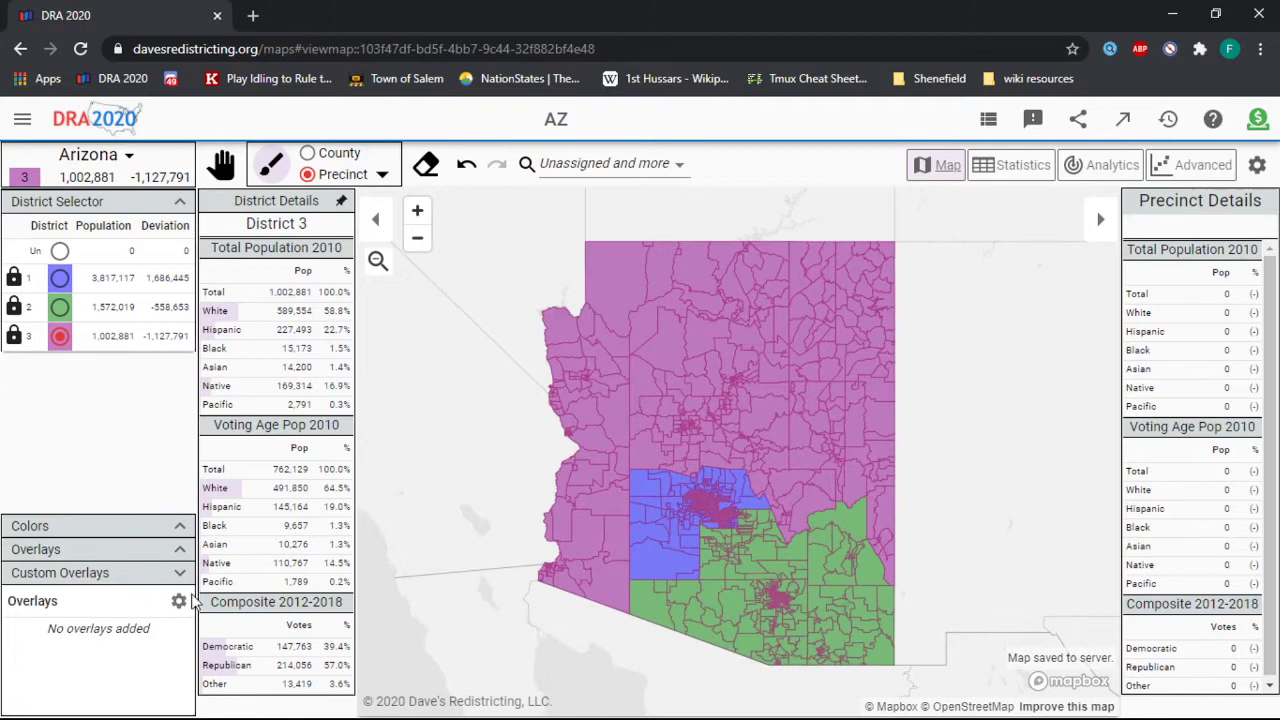
# Step: Color the Arizona districts and precincts by partisan lean, hide the precinct lines and show the district lines
pyautogui.click(118, 549)
pyautogui.click(76, 392)
pyautogui.click(108, 274)
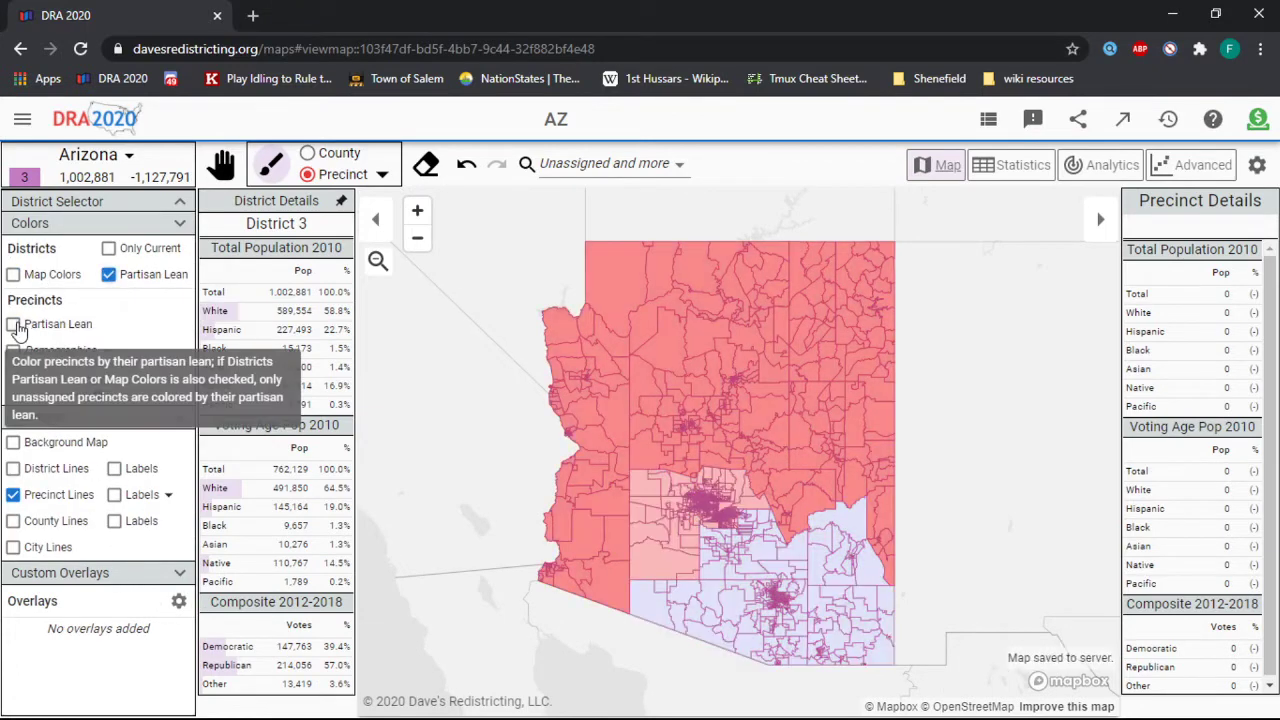
pyautogui.click(13, 324)
pyautogui.click(13, 494)
pyautogui.click(13, 468)
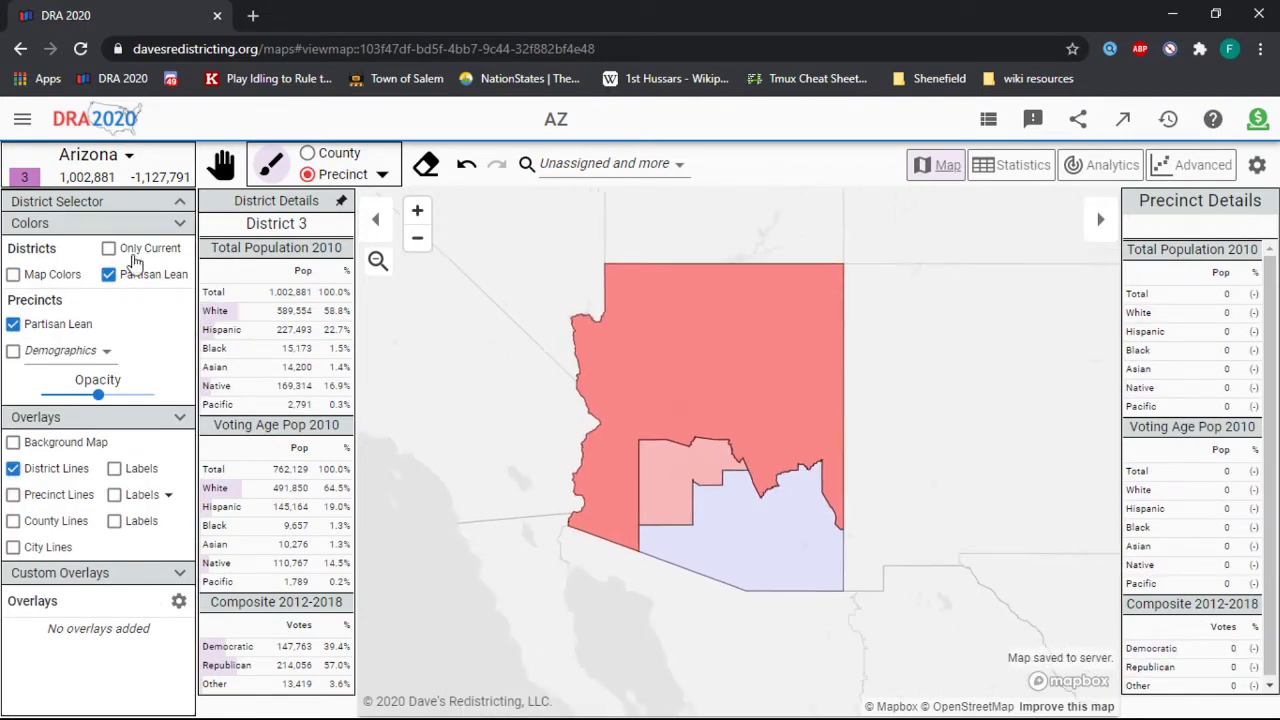
# Step: Switch the district coloring to map colors and back to partisan lean to compare the two views
pyautogui.click(30, 277)
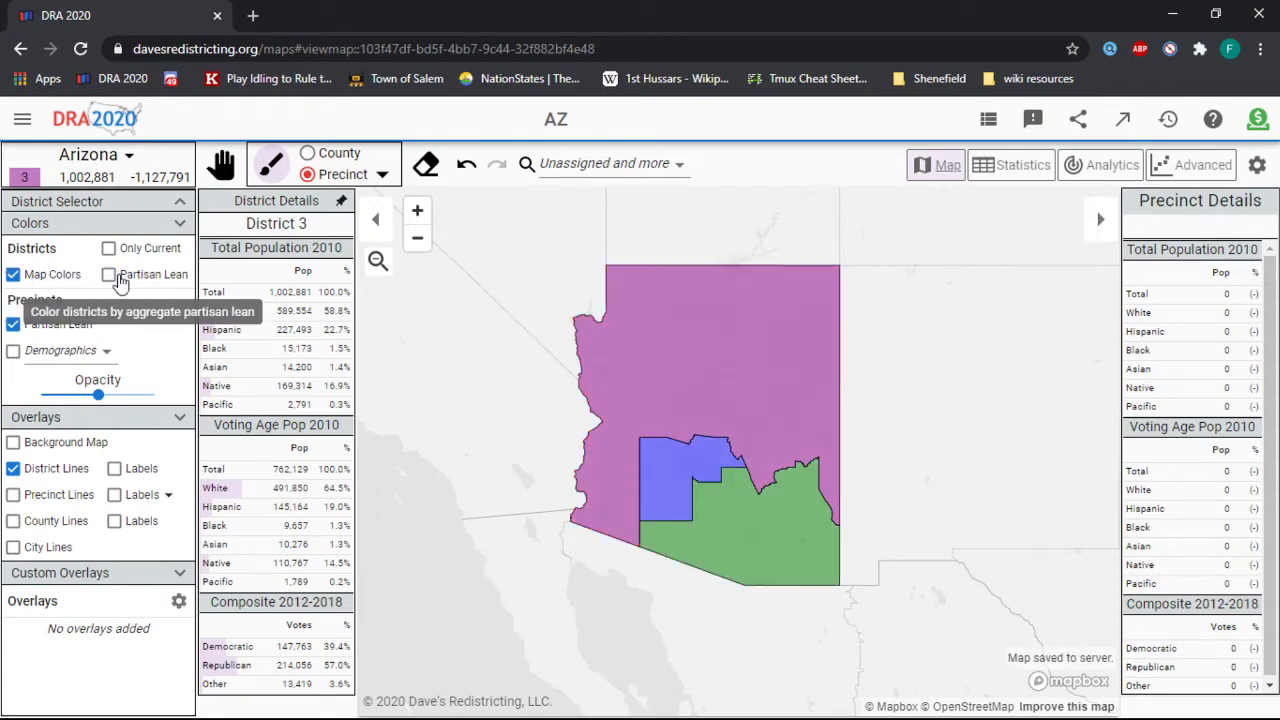
pyautogui.click(108, 274)
pyautogui.scroll(2, 787, 379)
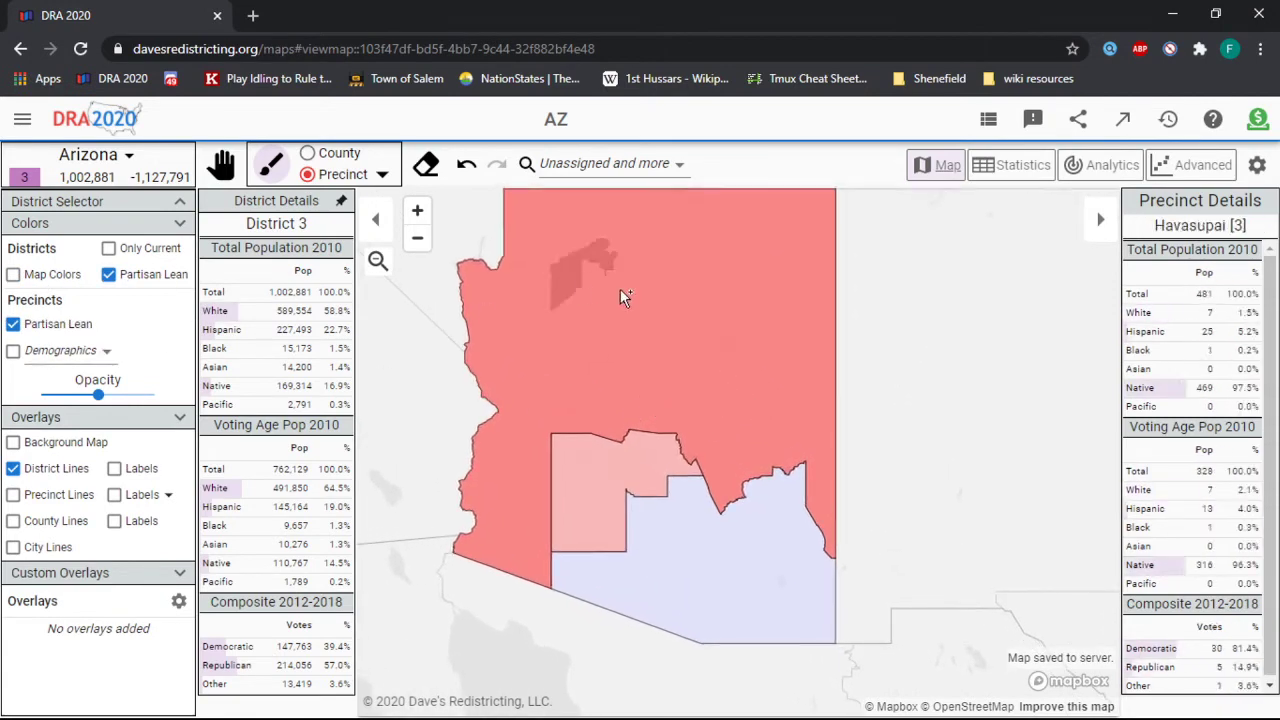
pyautogui.scroll(-4, 690, 524)
pyautogui.scroll(2, 582, 540)
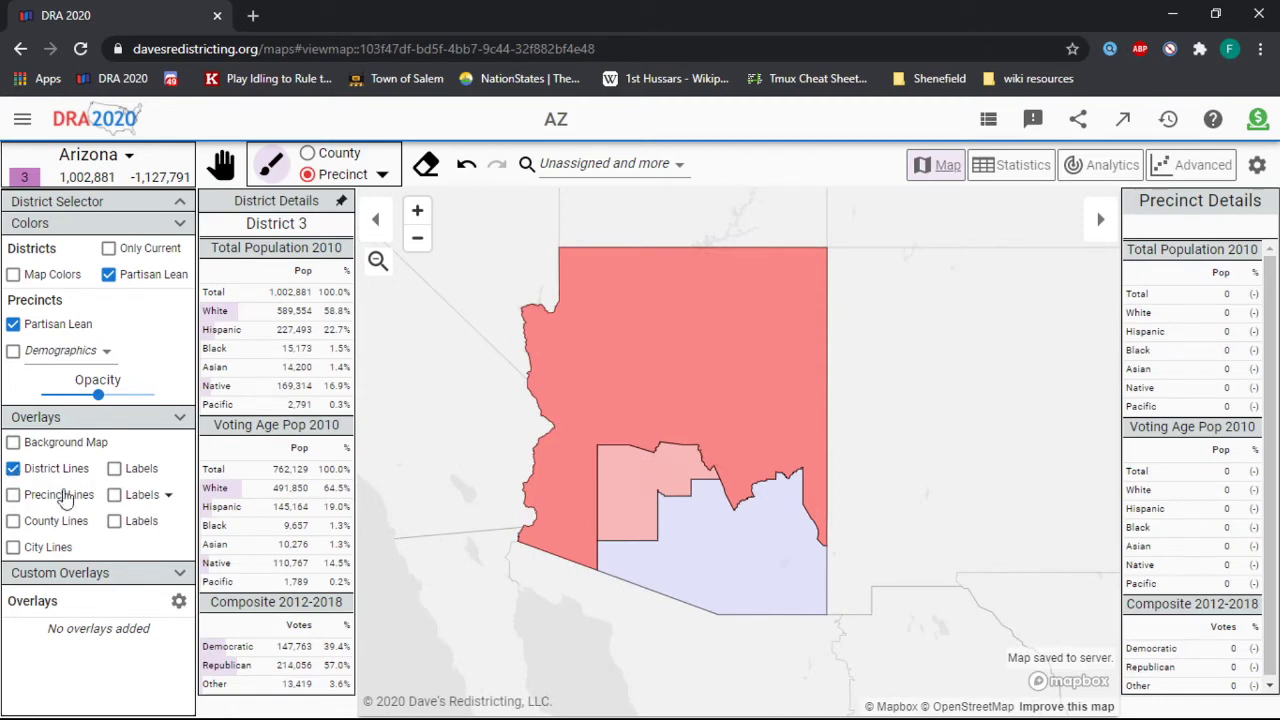
# Step: Turn off precinct partisan lean coloring, leaving the districts colored by partisan lean with district lines shown
pyautogui.click(45, 324)
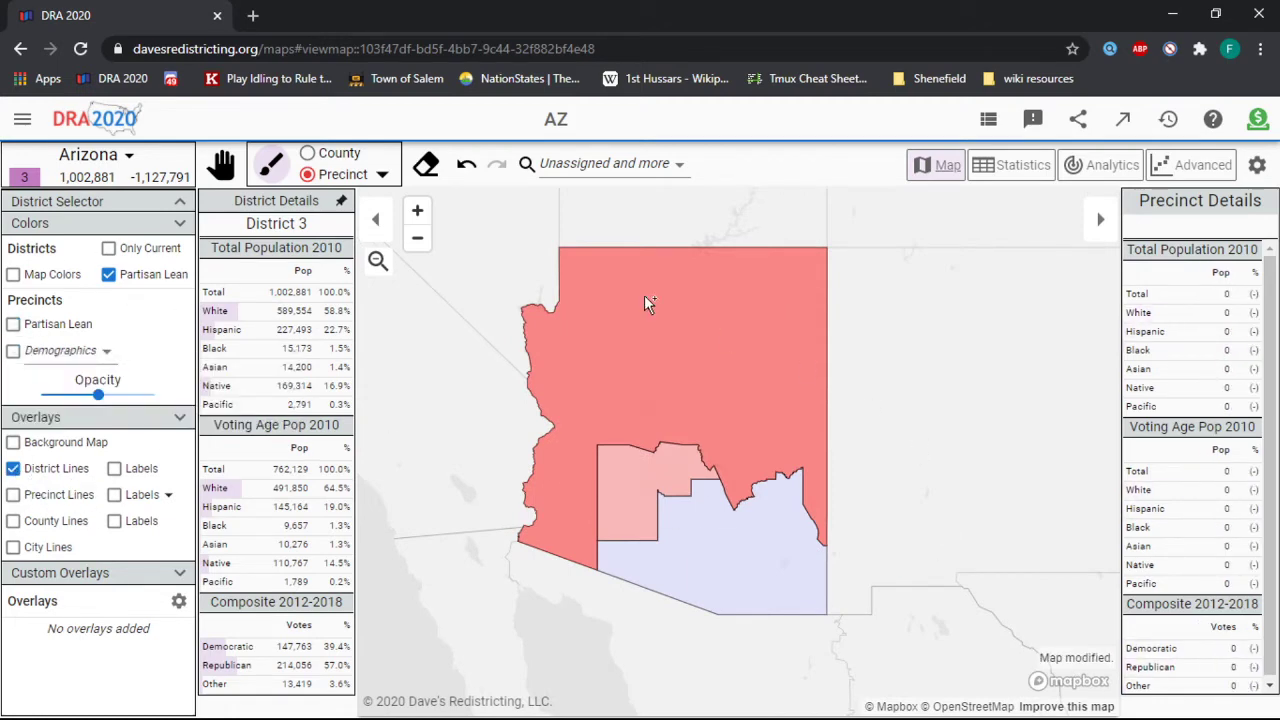
pyautogui.click(13, 274)
pyautogui.click(108, 274)
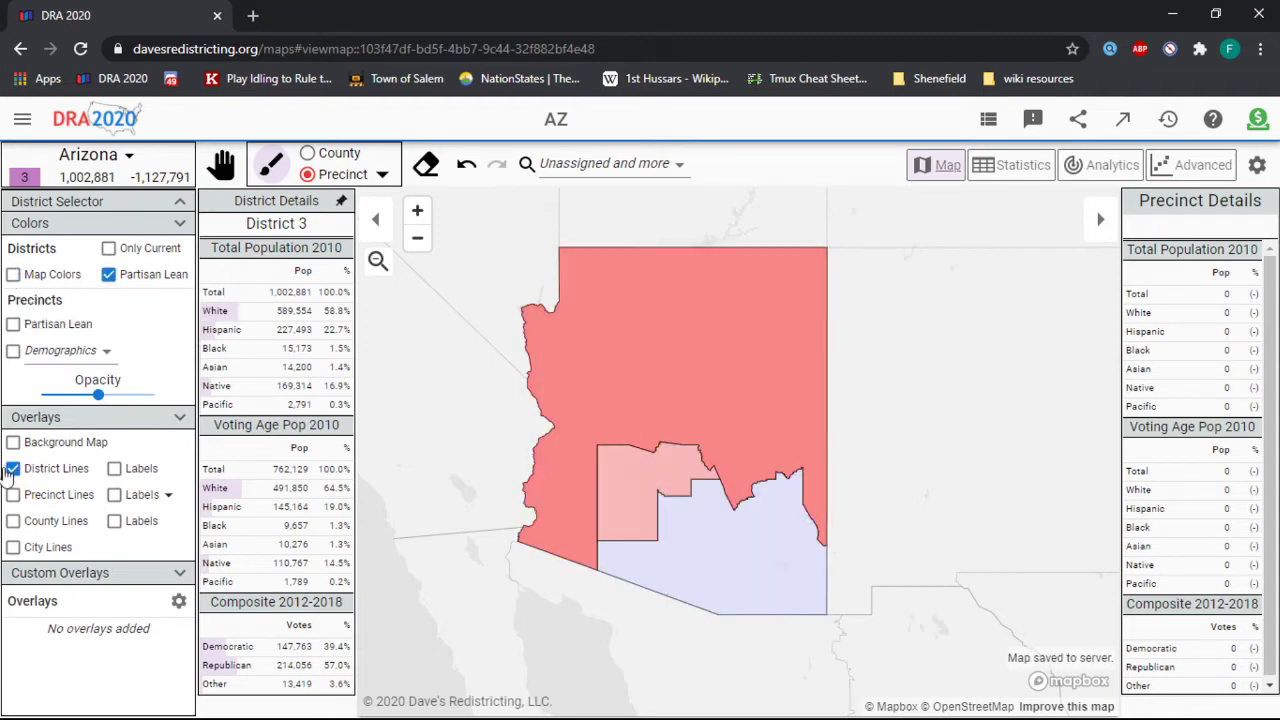
pyautogui.click(12, 470)
pyautogui.click(12, 470)
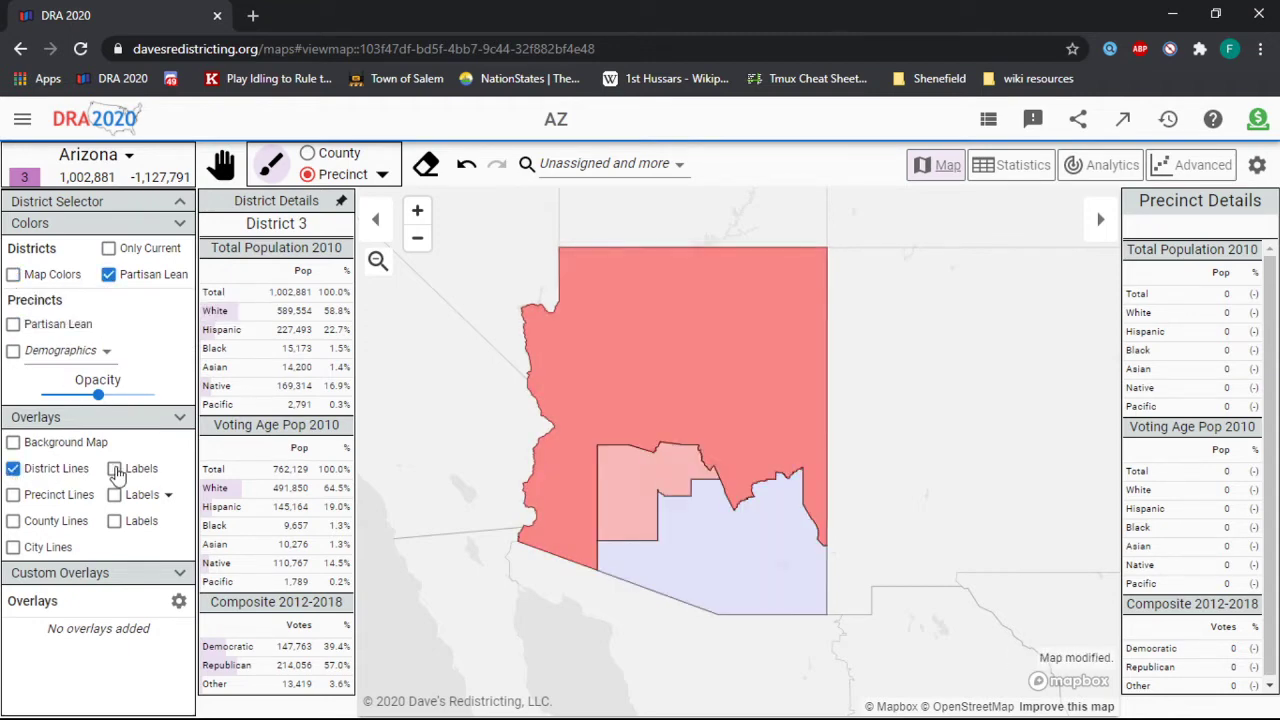
pyautogui.scroll(2, 664, 316)
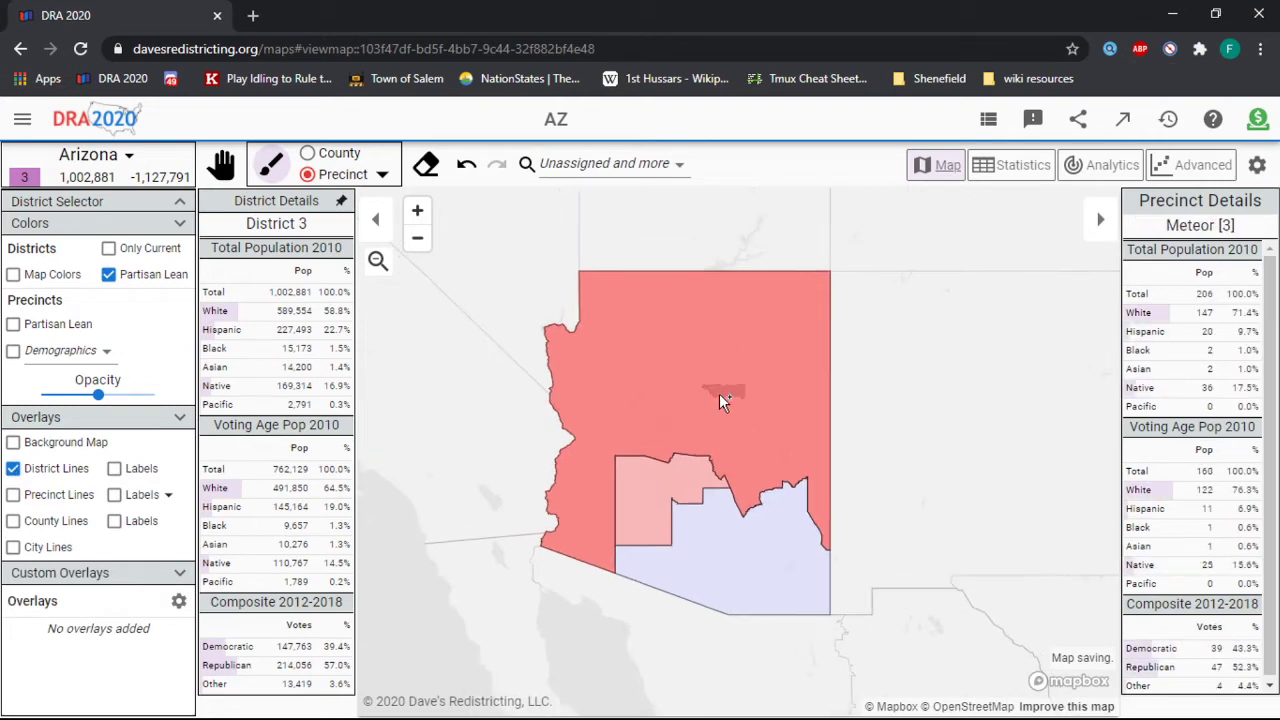
# Step: Export the Arizona map's district shapes as a .geojson file
pyautogui.click(1122, 121)
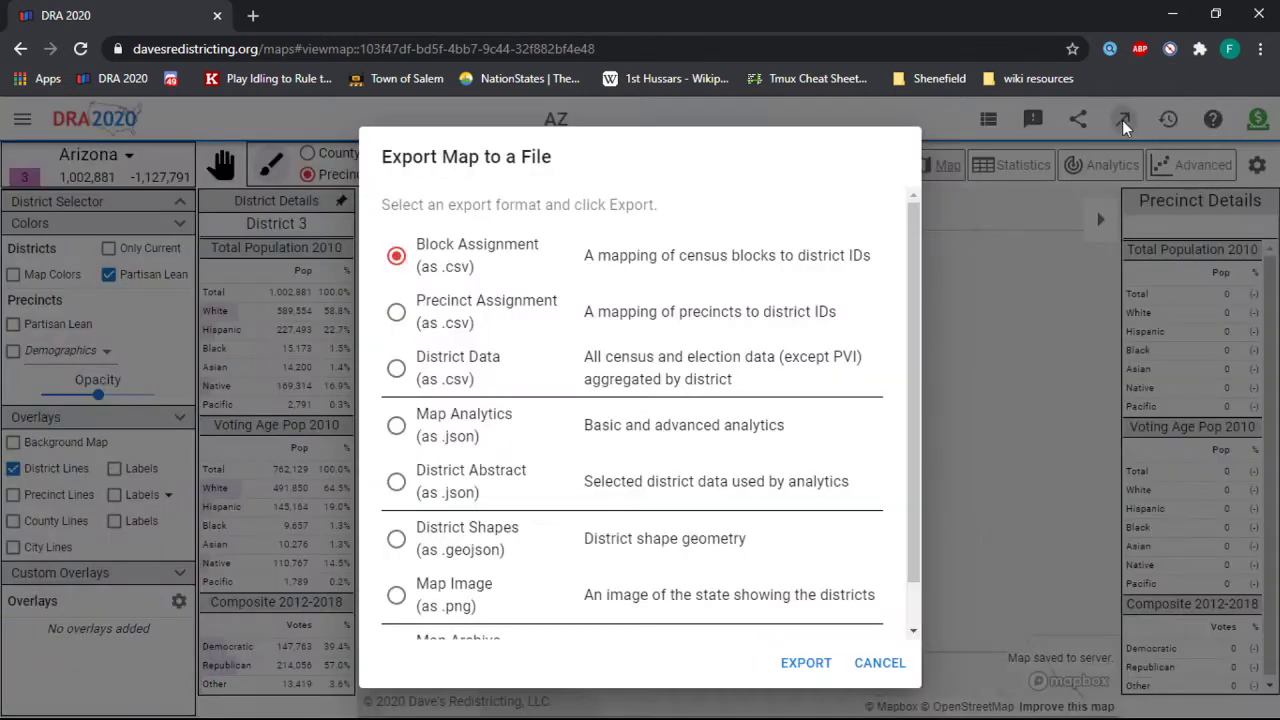
pyautogui.scroll(-1, 731, 309)
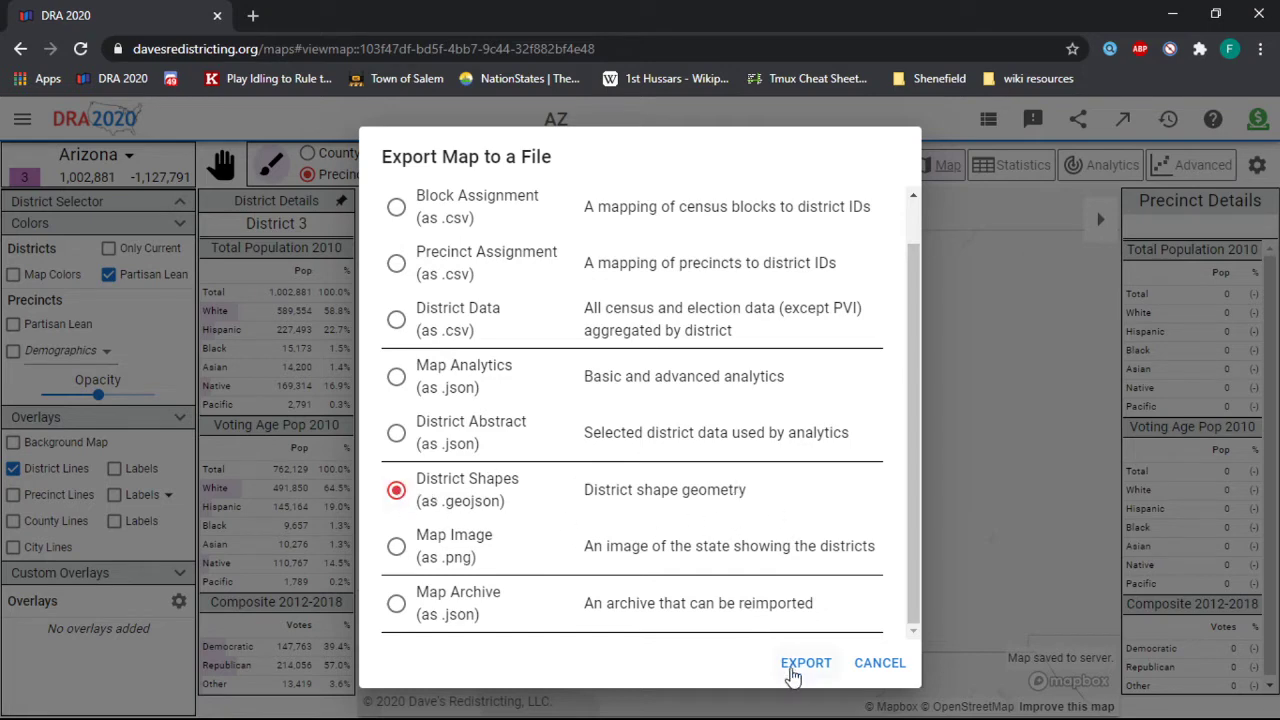
pyautogui.click(805, 665)
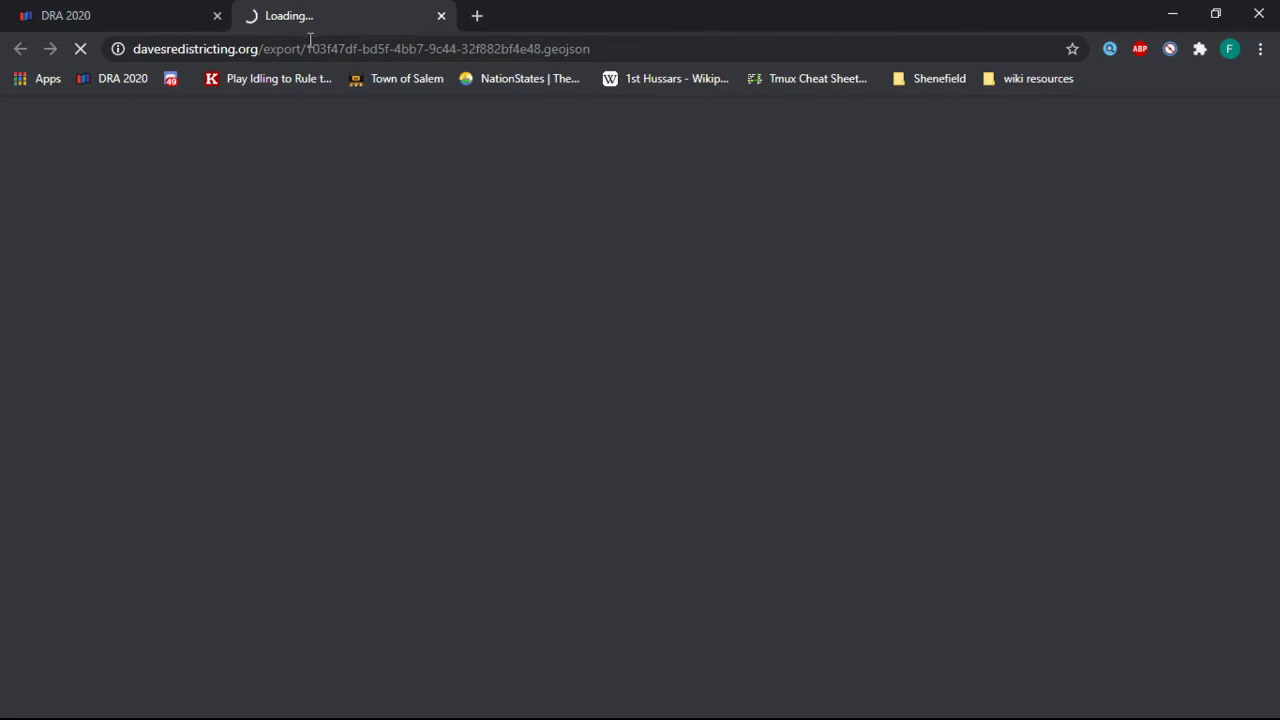
pyautogui.moveTo(310, 40); pyautogui.dragTo(609, 43)
pyautogui.click(605, 42)
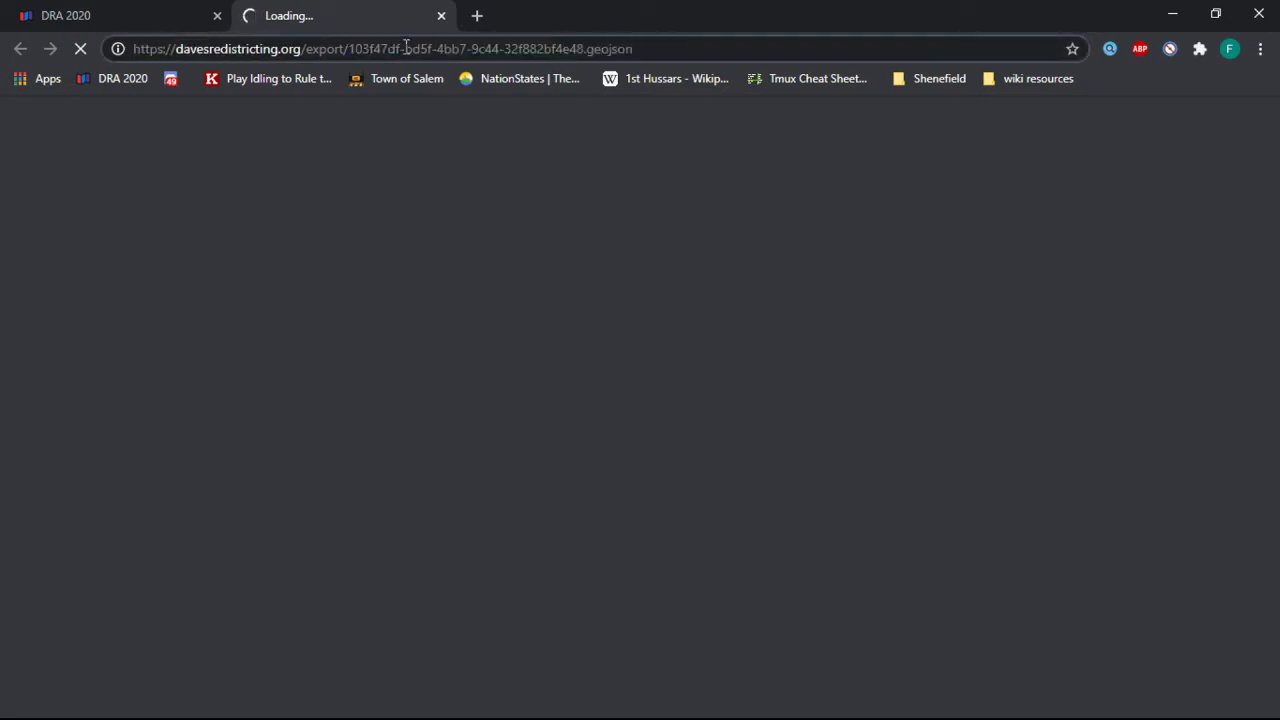
pyautogui.moveTo(350, 48); pyautogui.dragTo(632, 48)
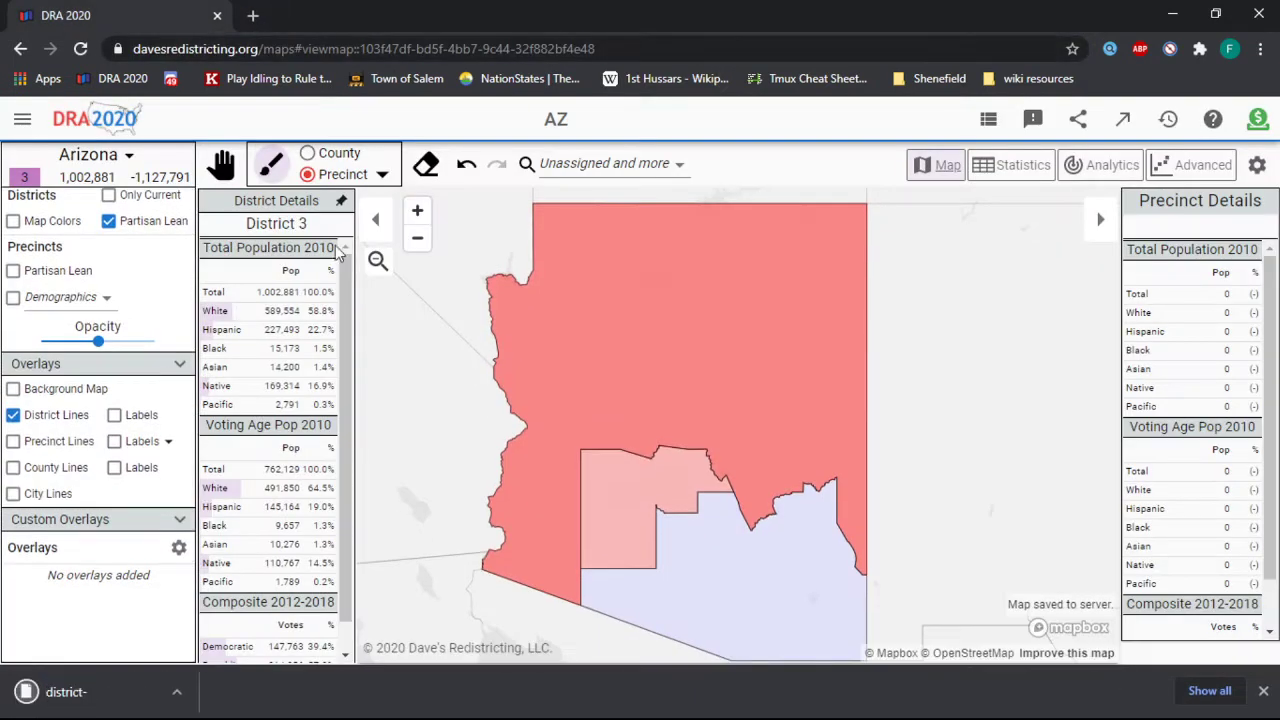
pyautogui.scroll(-3, 500, 415)
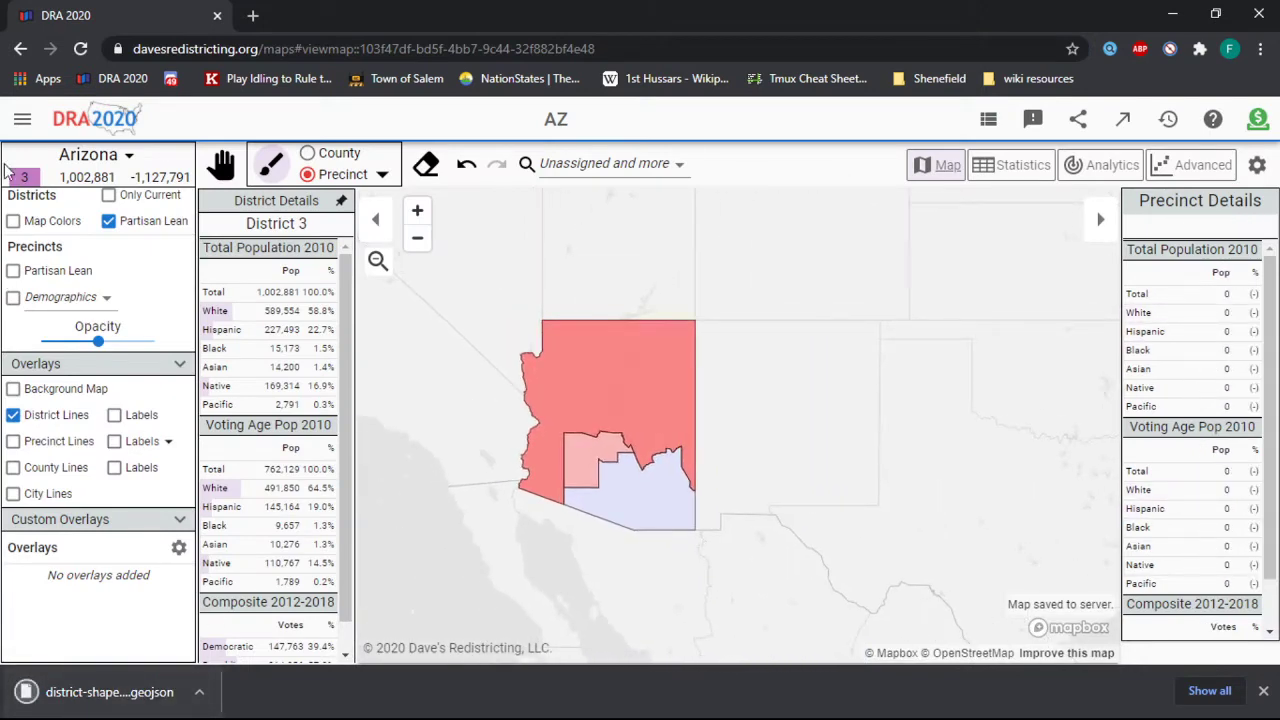
# Step: Return to the map list and create a new unnamed Illinois map with a district count of 4
pyautogui.click(22, 118)
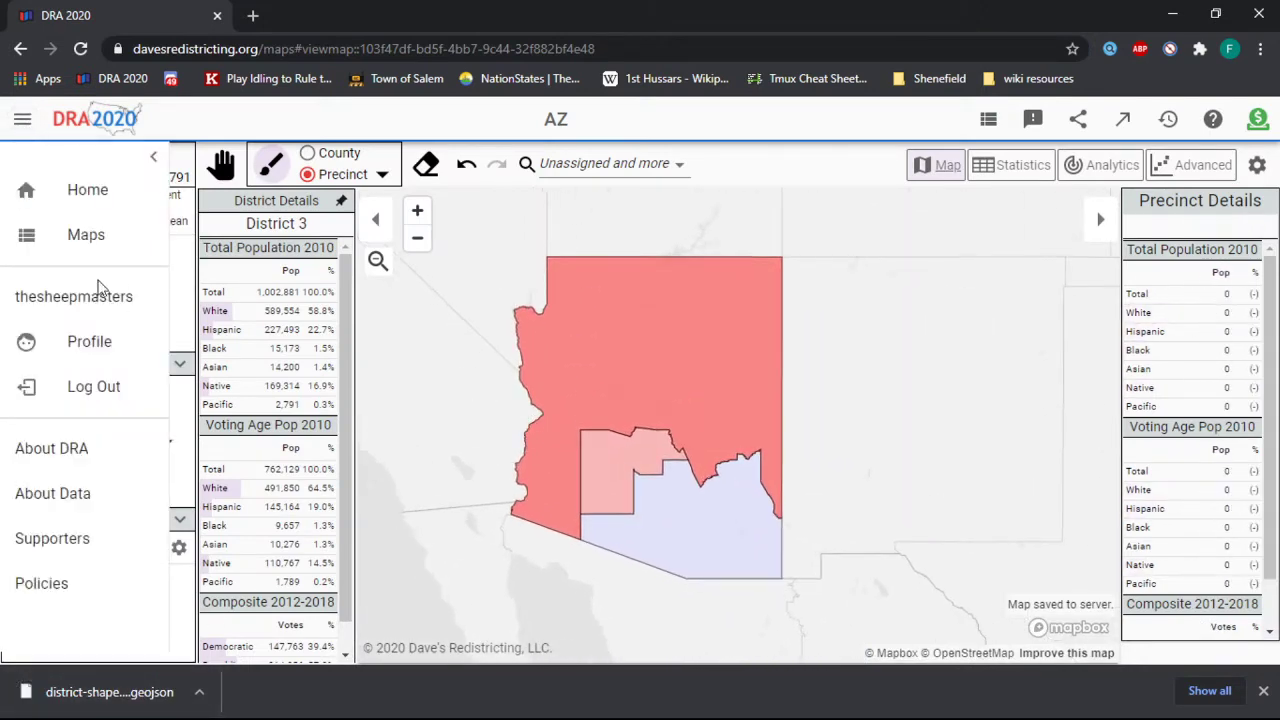
pyautogui.click(86, 235)
pyautogui.click(1118, 164)
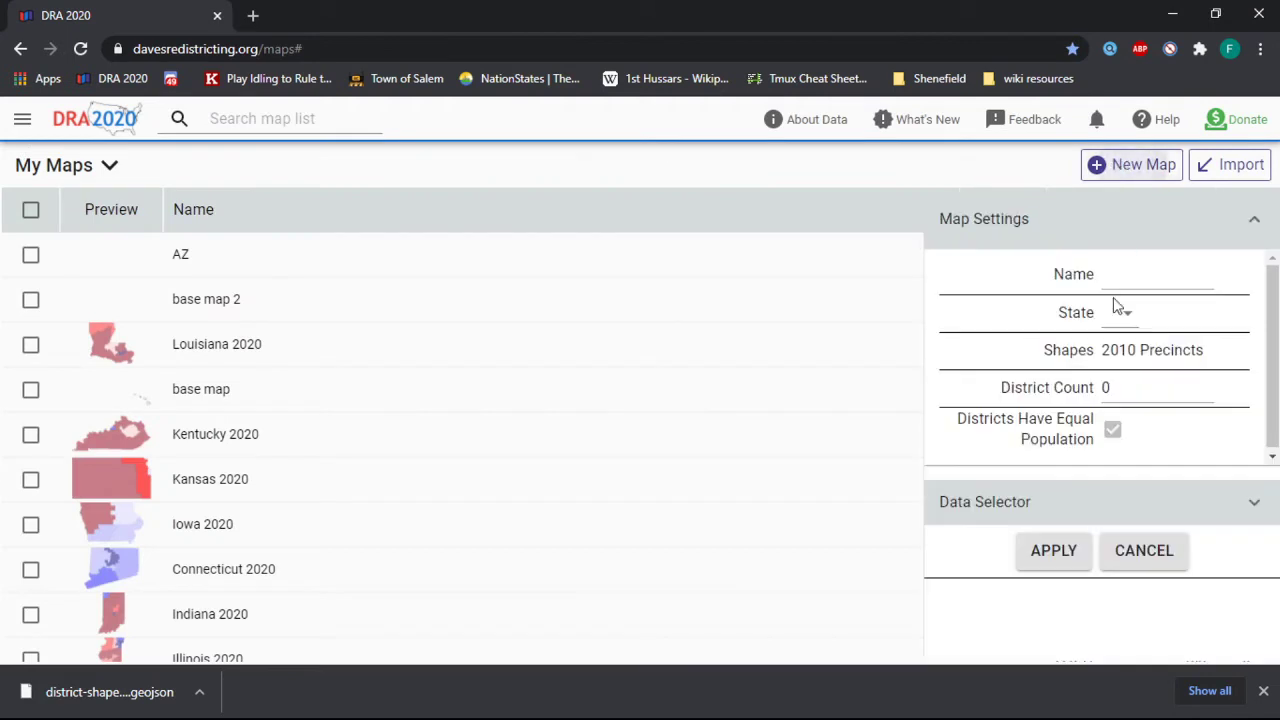
pyautogui.click(1128, 318)
pyautogui.scroll(-2, 1150, 470)
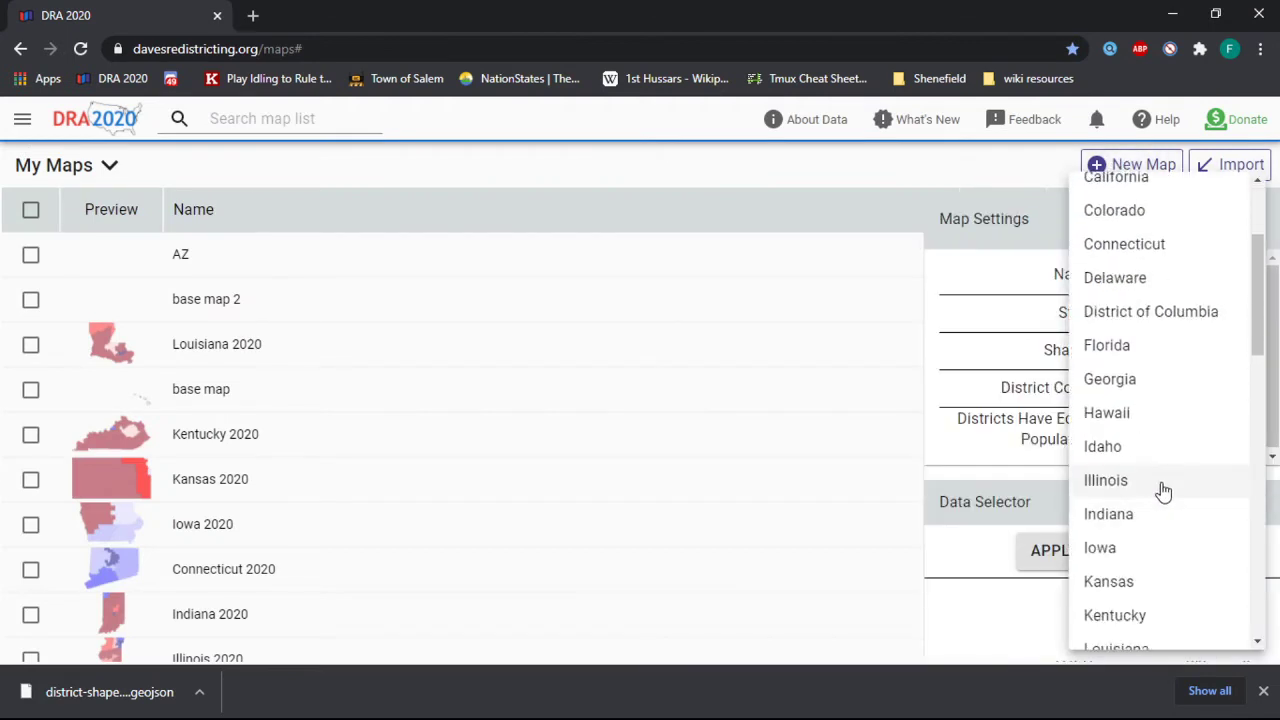
pyautogui.click(1165, 482)
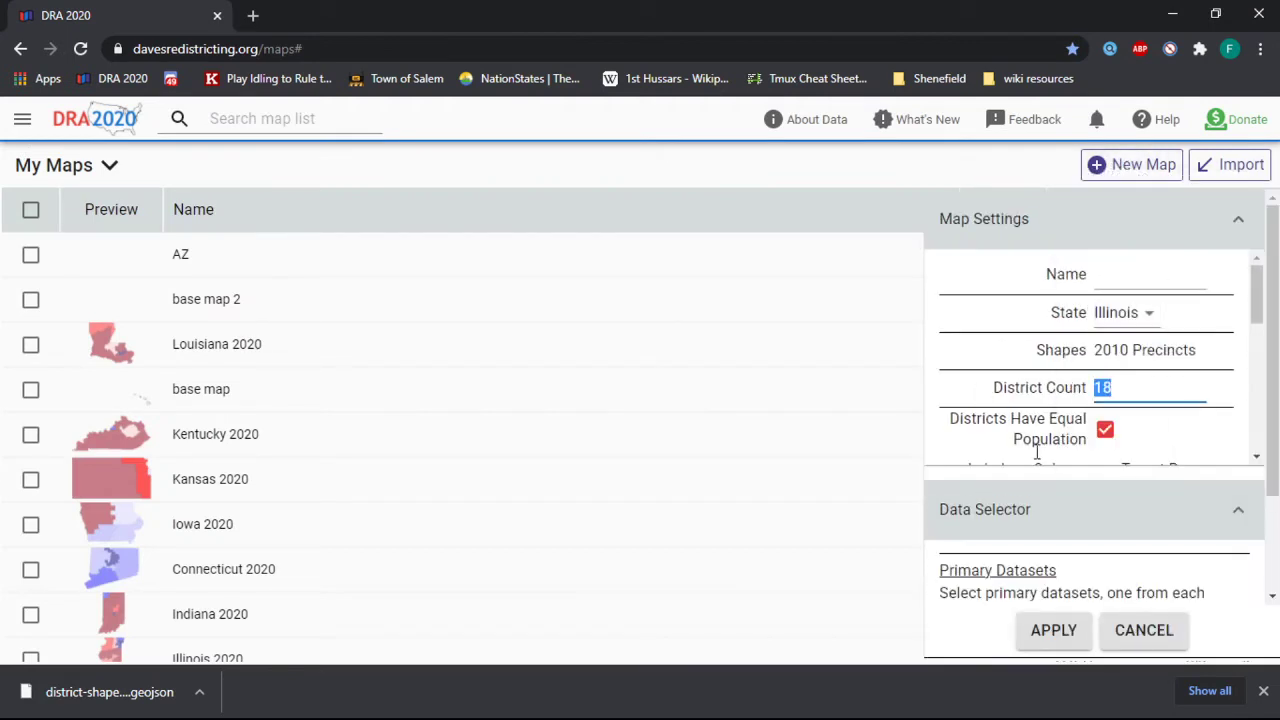
pyautogui.write('4')
pyautogui.click(1053, 630)
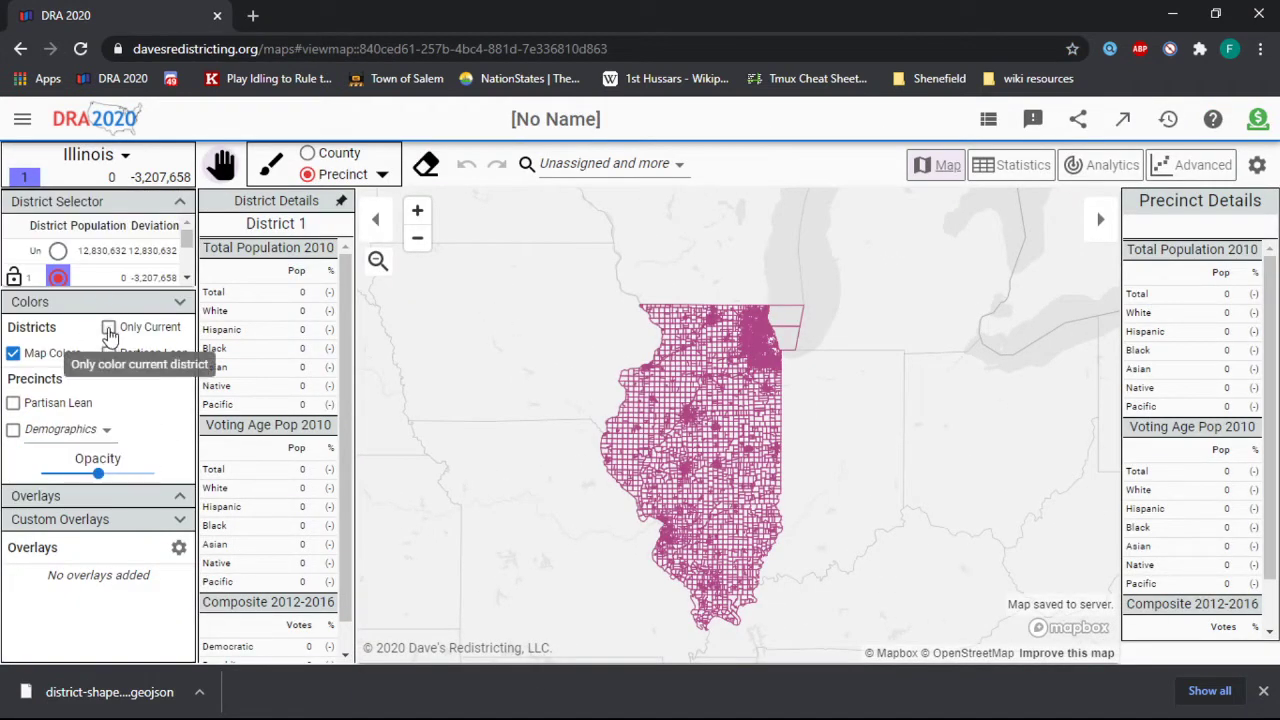
# Step: Color the Illinois districts and precincts by partisan lean
pyautogui.click(108, 353)
pyautogui.click(30, 400)
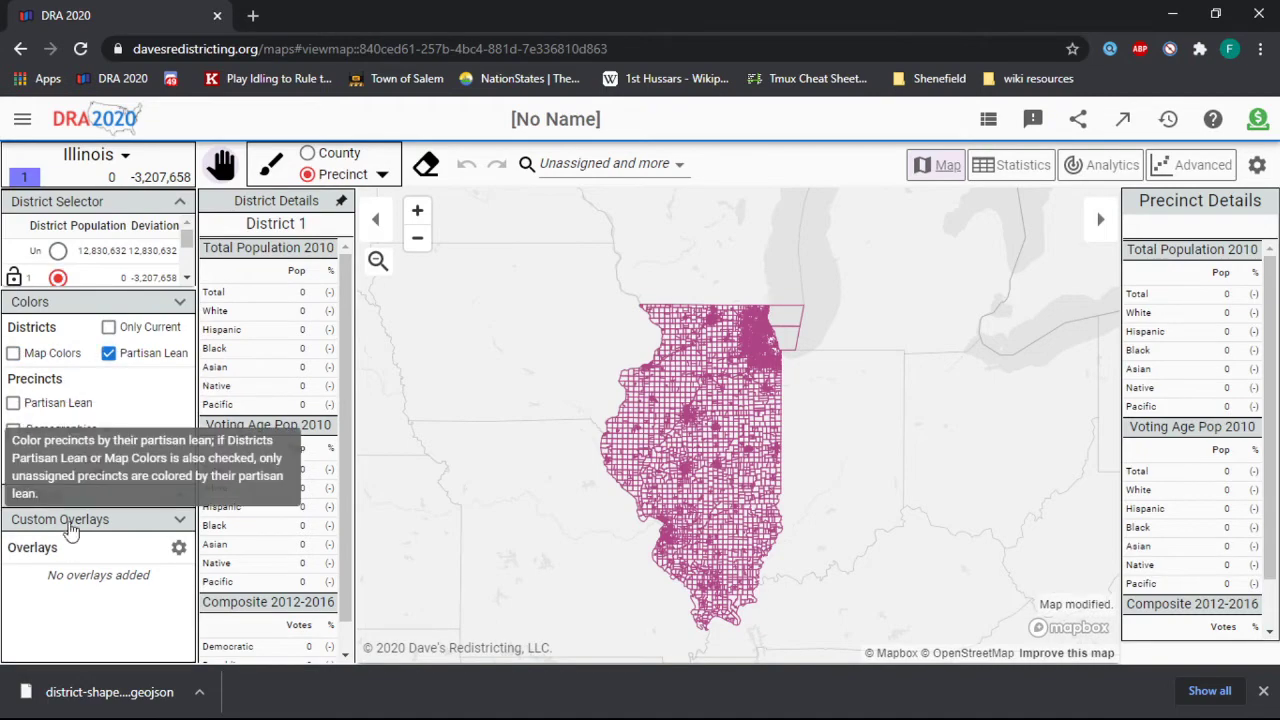
# Step: Paint by county, assigning Cook County to district 1 and its neighboring suburban counties to district 2, and lock district 2
pyautogui.click(307, 154)
pyautogui.scroll(3, 760, 368)
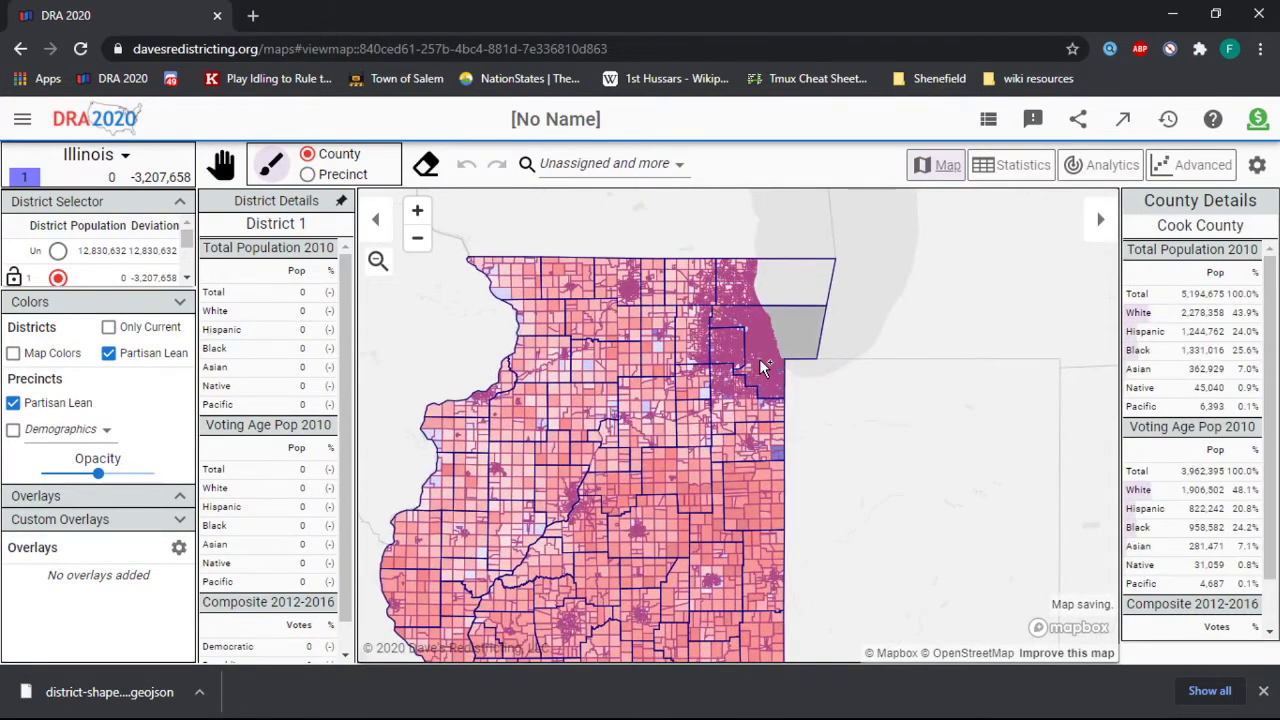
pyautogui.click(760, 368)
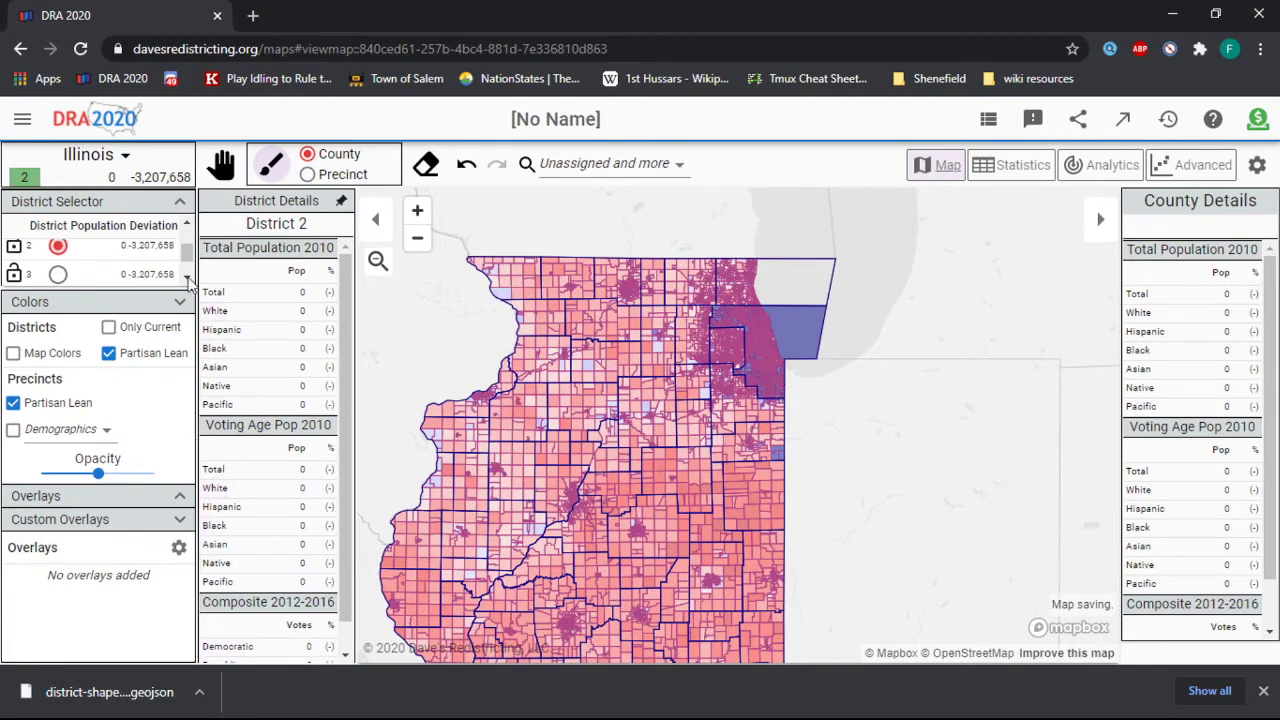
pyautogui.moveTo(734, 294)
pyautogui.mouseDown()
pyautogui.moveTo(707, 346)
pyautogui.moveTo(730, 346)
pyautogui.mouseUp()
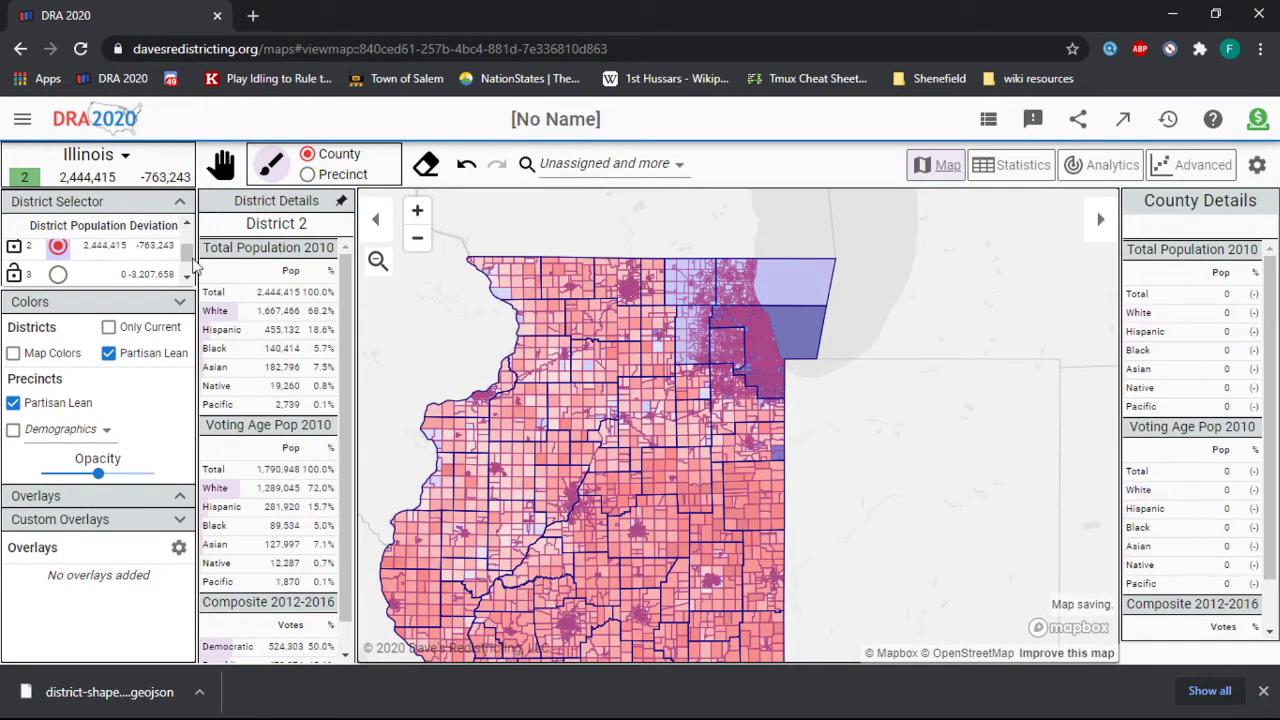
pyautogui.click(16, 251)
# Step: Assign the remaining northern Illinois counties, from the Indiana border to the Mississippi River, to district 3
pyautogui.click(57, 276)
pyautogui.moveTo(756, 410)
pyautogui.mouseDown()
pyautogui.moveTo(721, 443)
pyautogui.moveTo(663, 382)
pyautogui.moveTo(606, 362)
pyautogui.moveTo(652, 286)
pyautogui.mouseUp()
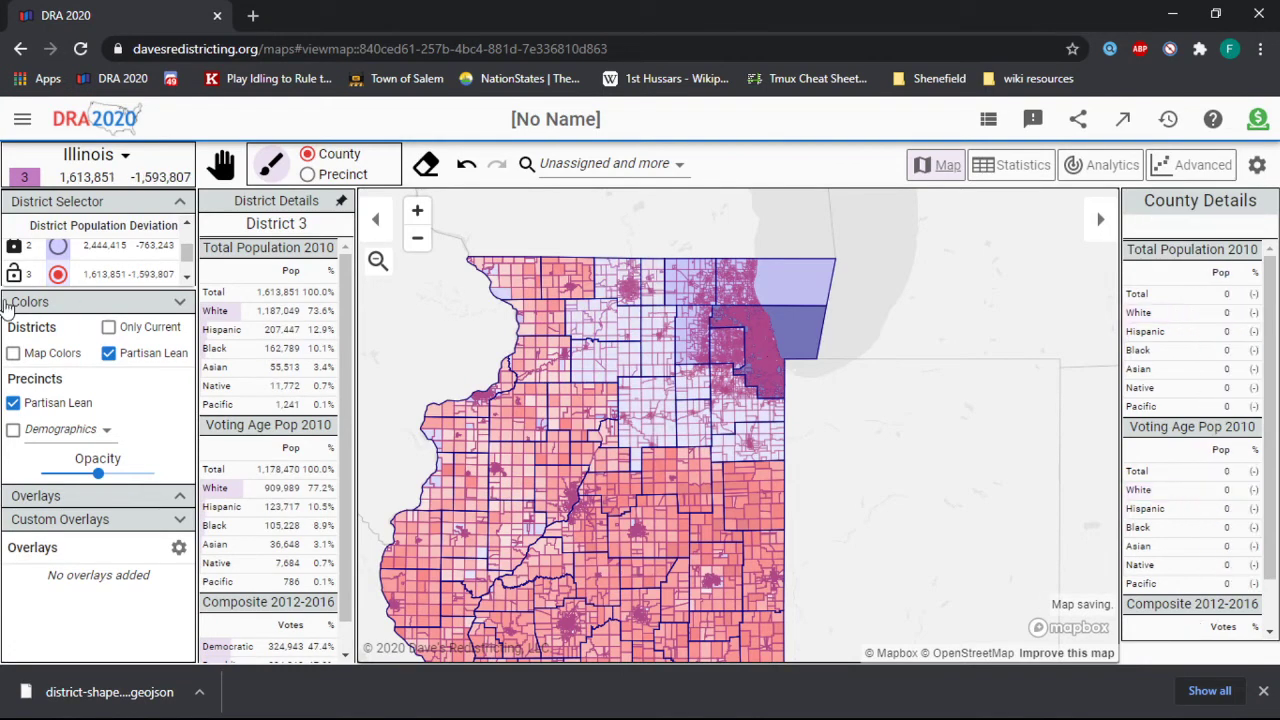
pyautogui.moveTo(551, 327)
pyautogui.mouseDown()
pyautogui.moveTo(566, 288)
pyautogui.moveTo(550, 368)
pyautogui.moveTo(479, 399)
pyautogui.mouseUp()
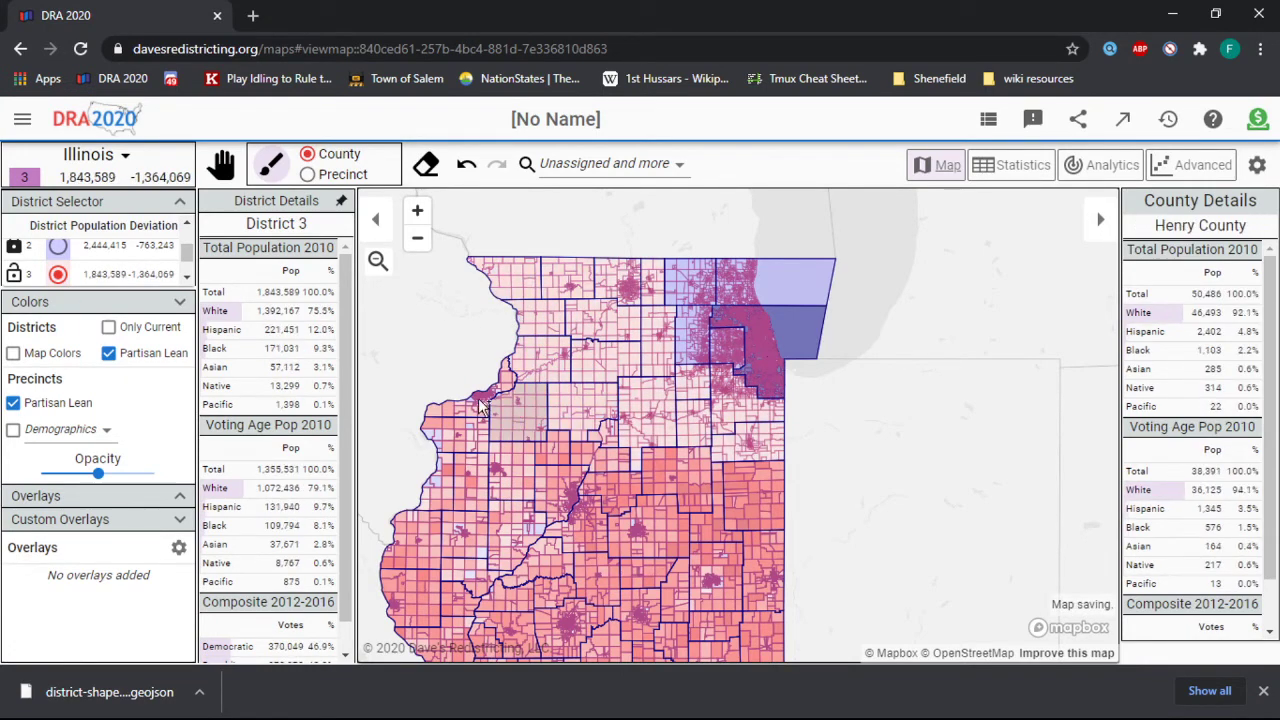
pyautogui.click(481, 405)
# Step: Hide the precinct lines and show the district lines on the Illinois map
pyautogui.click(95, 496)
pyautogui.click(13, 443)
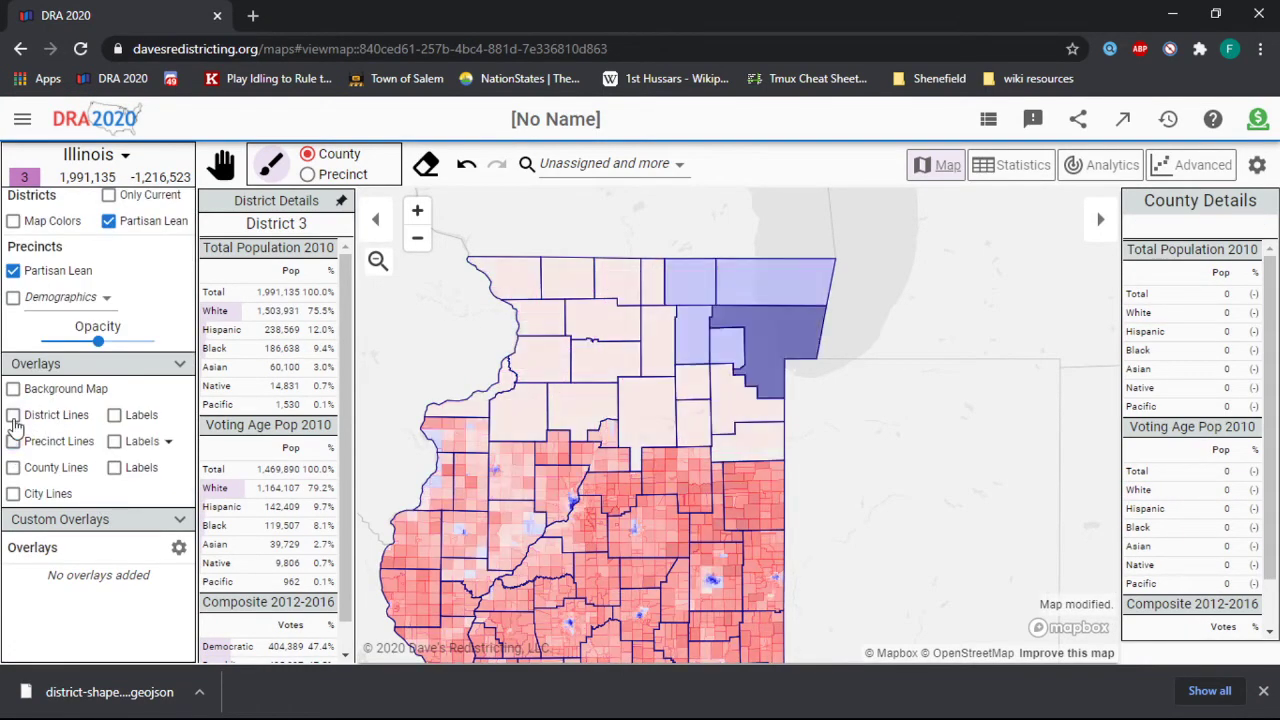
pyautogui.click(60, 364)
# Step: Add the small unassigned county on district 3's southern edge to district 3 and lock that district
pyautogui.scroll(-2, 550, 370)
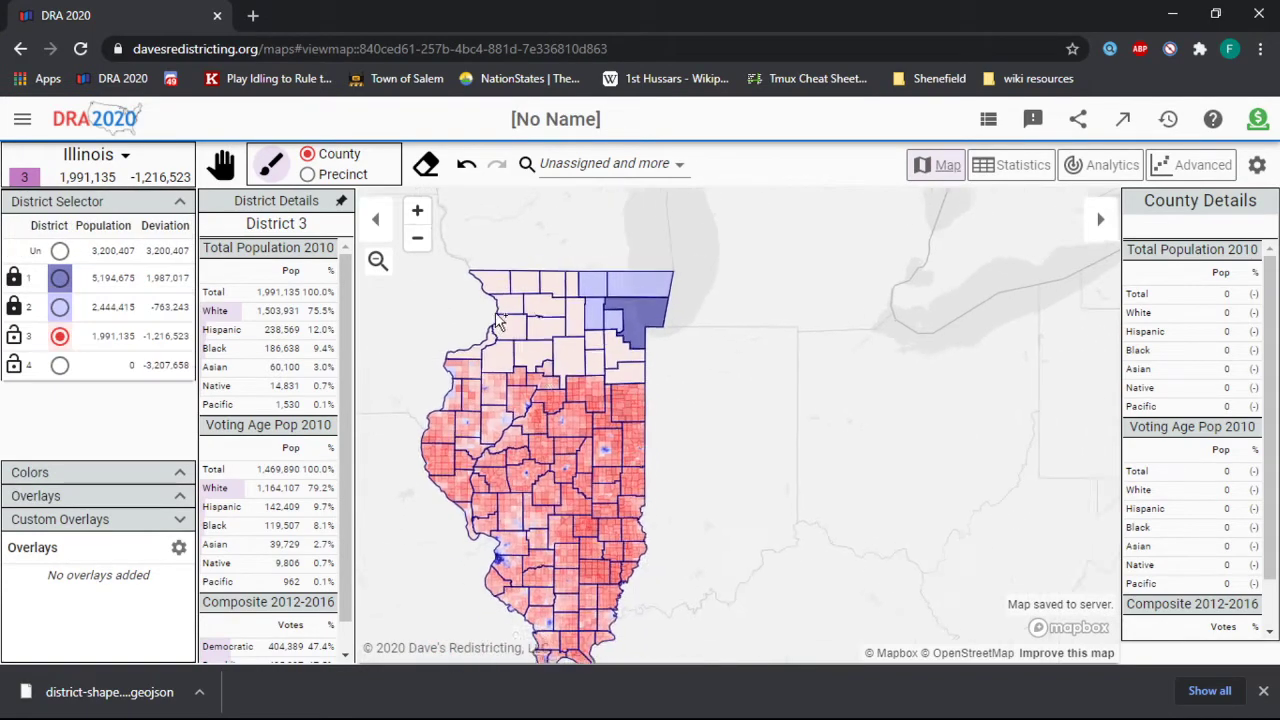
pyautogui.click(548, 366)
pyautogui.click(14, 336)
pyautogui.moveTo(118, 338); pyautogui.dragTo(124, 338)
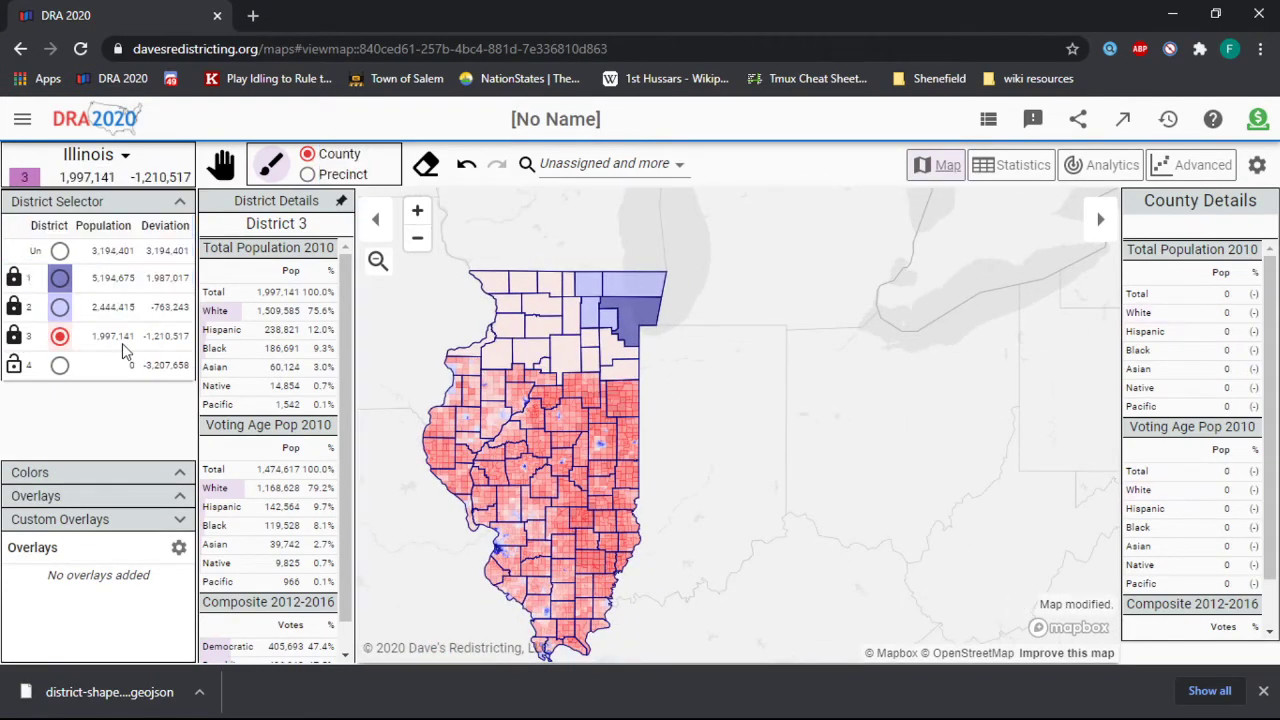
# Step: Assign a group of counties in western Illinois to district 4
pyautogui.scroll(-2, 553, 256)
pyautogui.moveTo(526, 345)
pyautogui.mouseDown()
pyautogui.moveTo(468, 385)
pyautogui.moveTo(480, 346)
pyautogui.mouseUp()
pyautogui.click(337, 175)
pyautogui.click(382, 174)
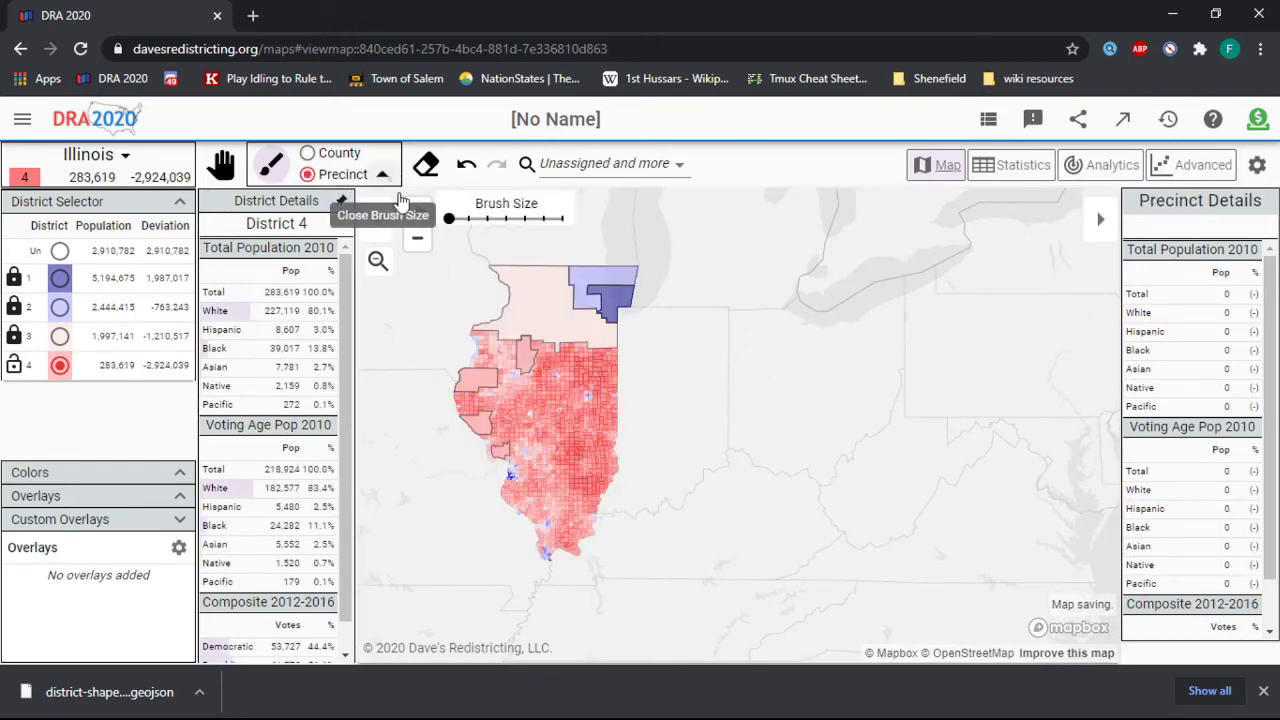
pyautogui.click(382, 174)
pyautogui.click(307, 153)
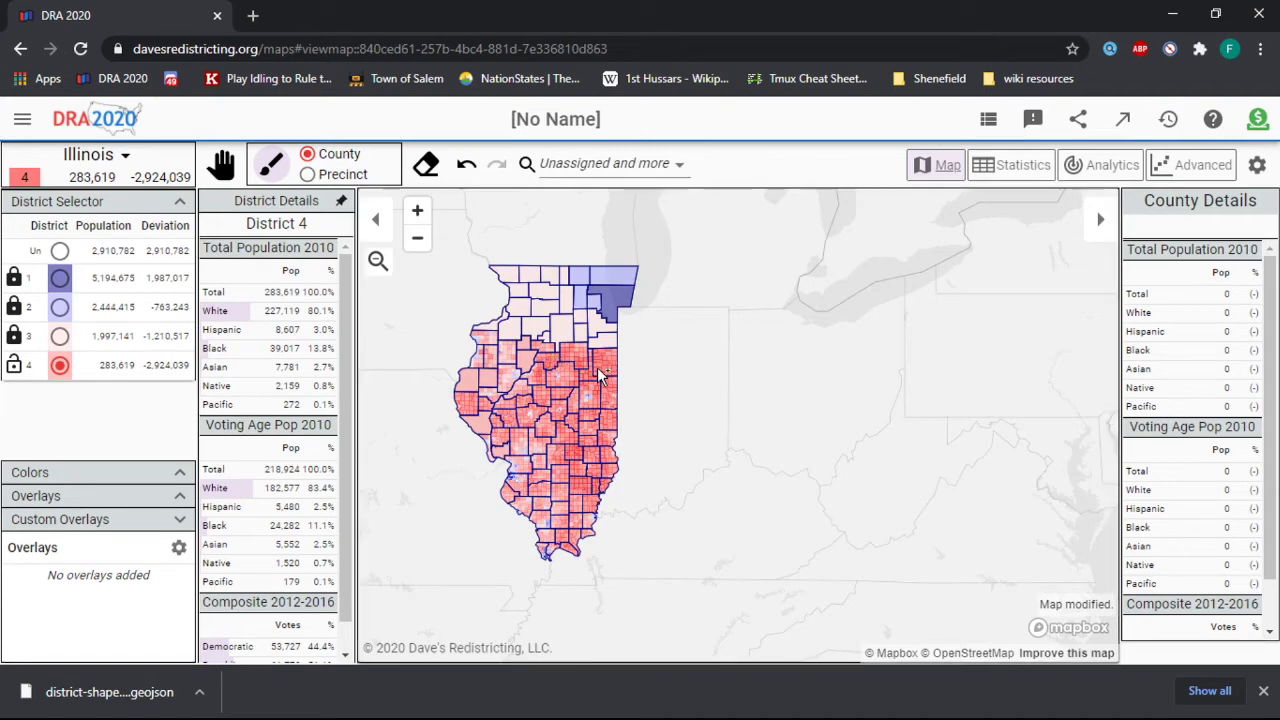
# Step: Assign the eastern Illinois counties along the Indiana border and the southern and southwestern counties to district 4
pyautogui.click(597, 367)
pyautogui.click(597, 433)
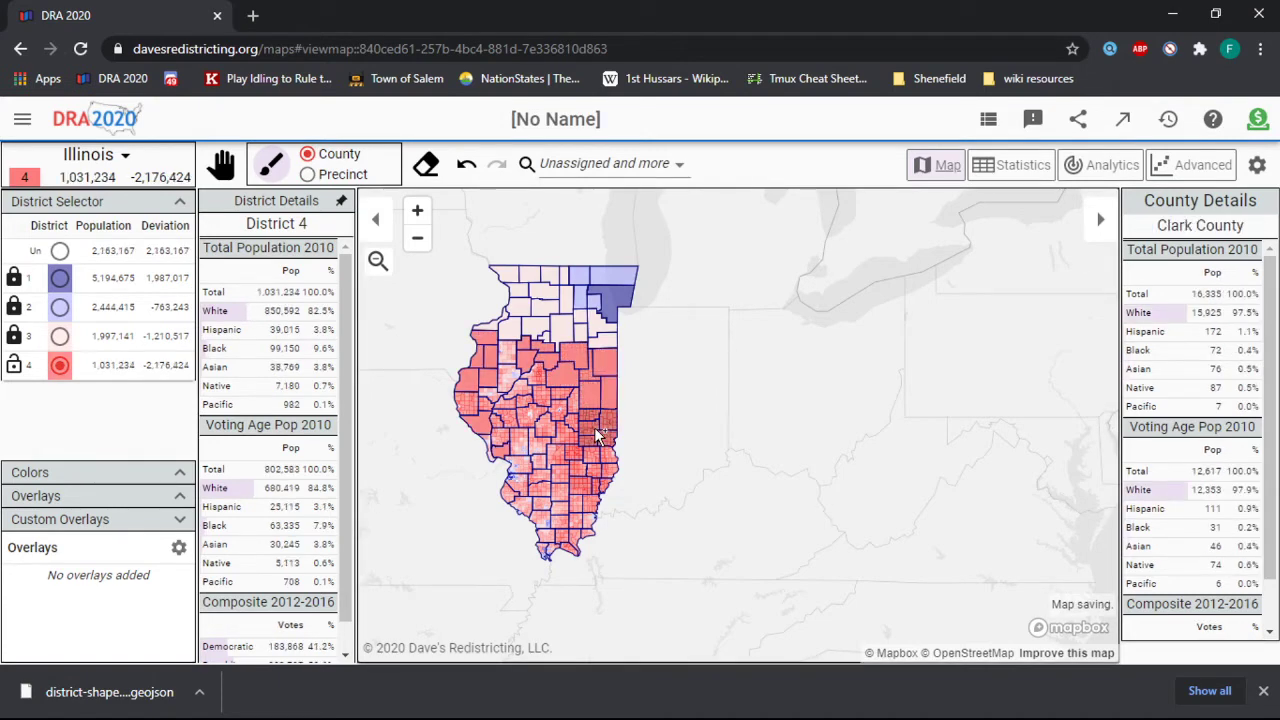
pyautogui.click(590, 503)
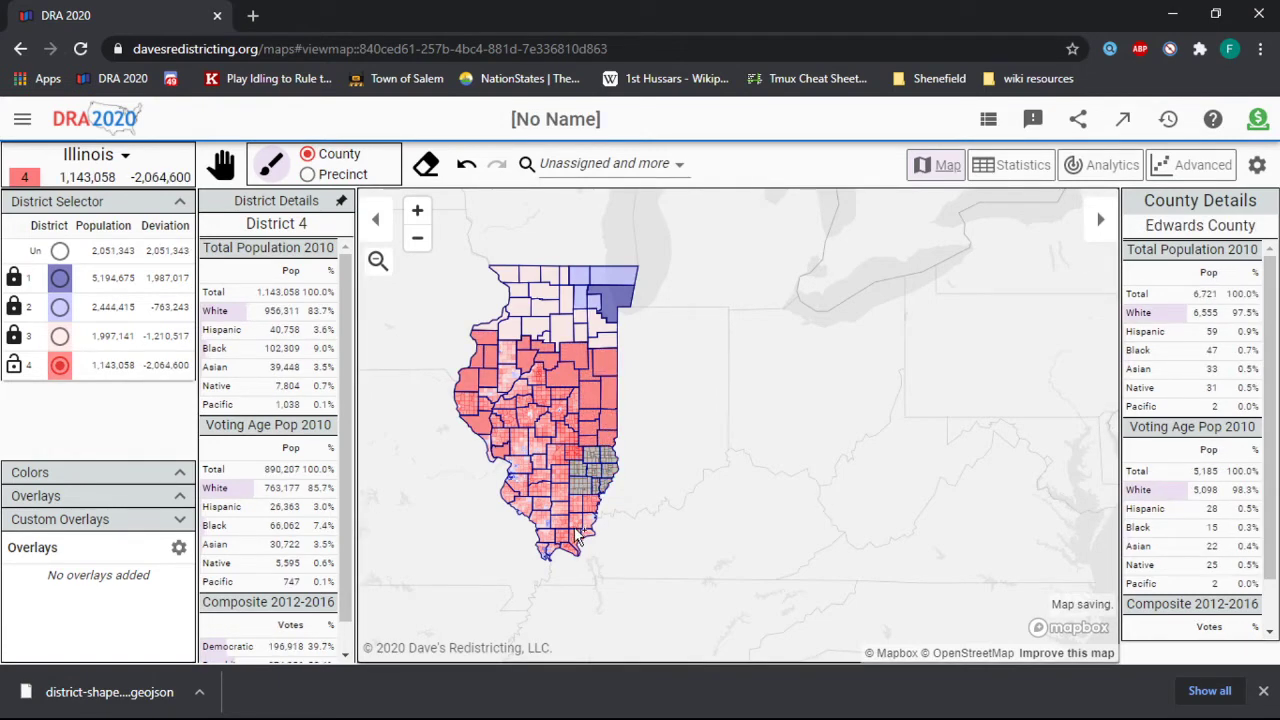
pyautogui.click(562, 540)
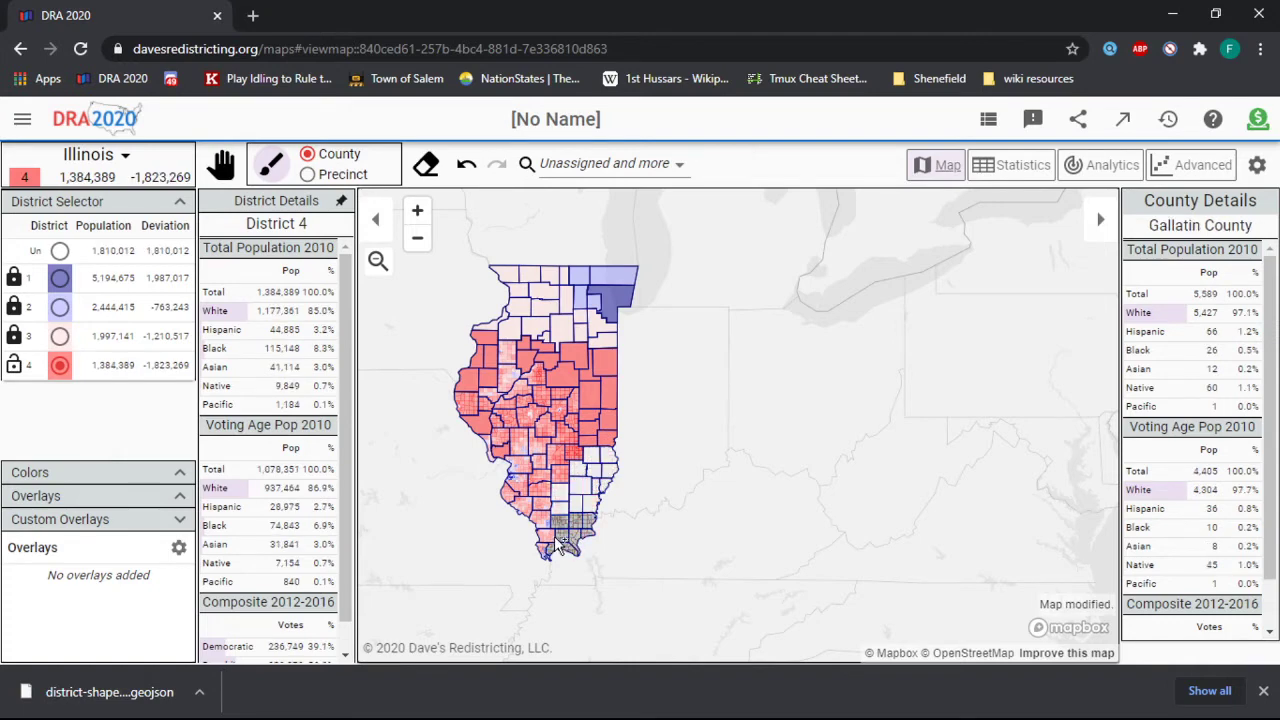
pyautogui.click(542, 521)
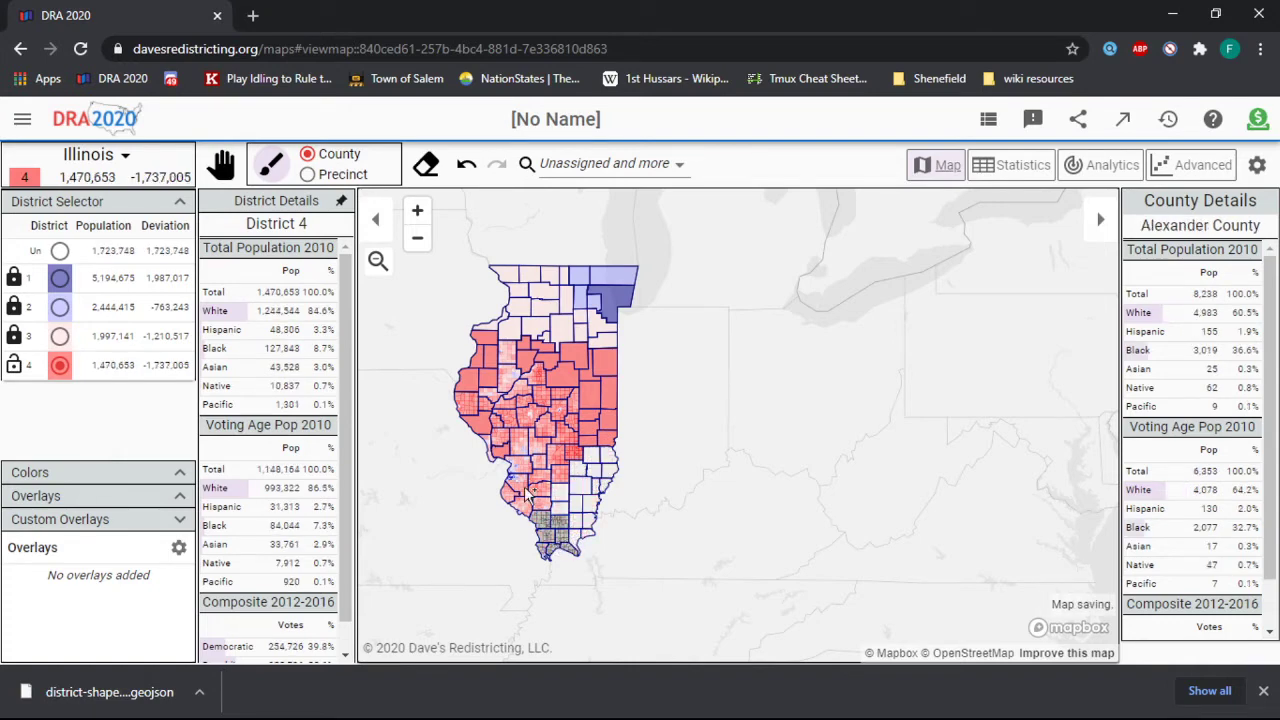
pyautogui.click(527, 493)
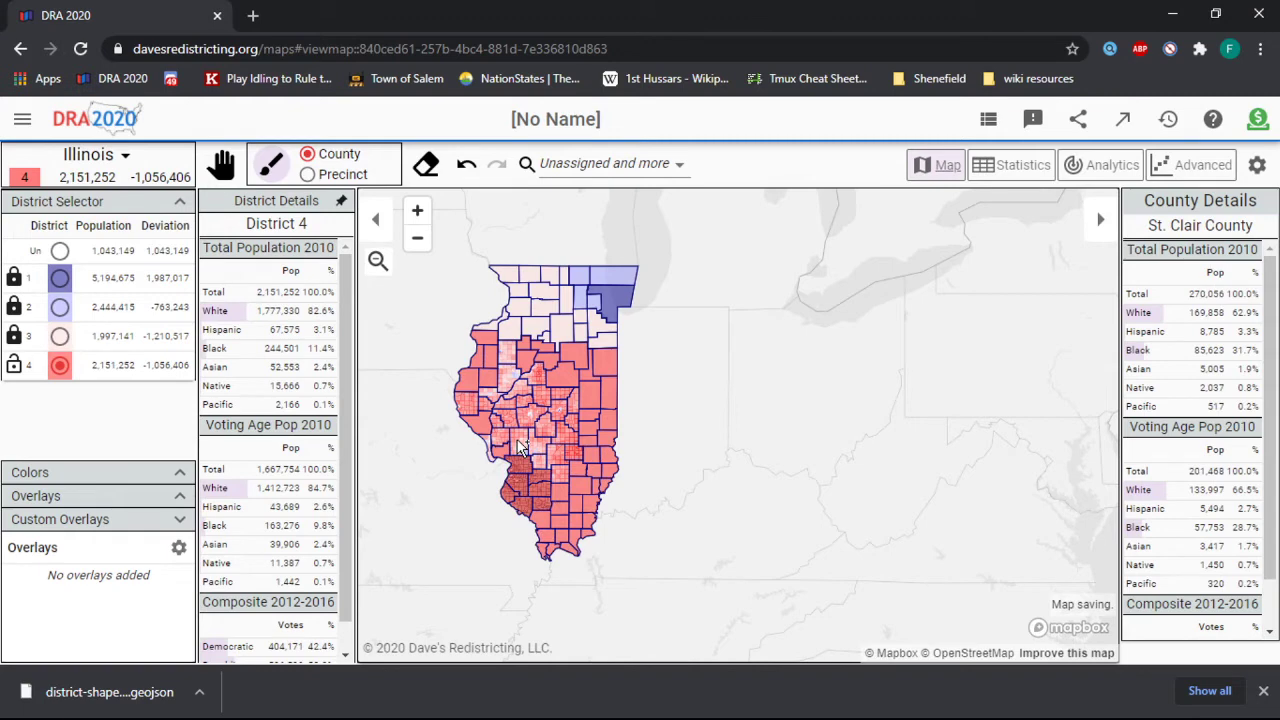
# Step: Assign the remaining unassigned counties in western and central Illinois to district 4
pyautogui.click(484, 400)
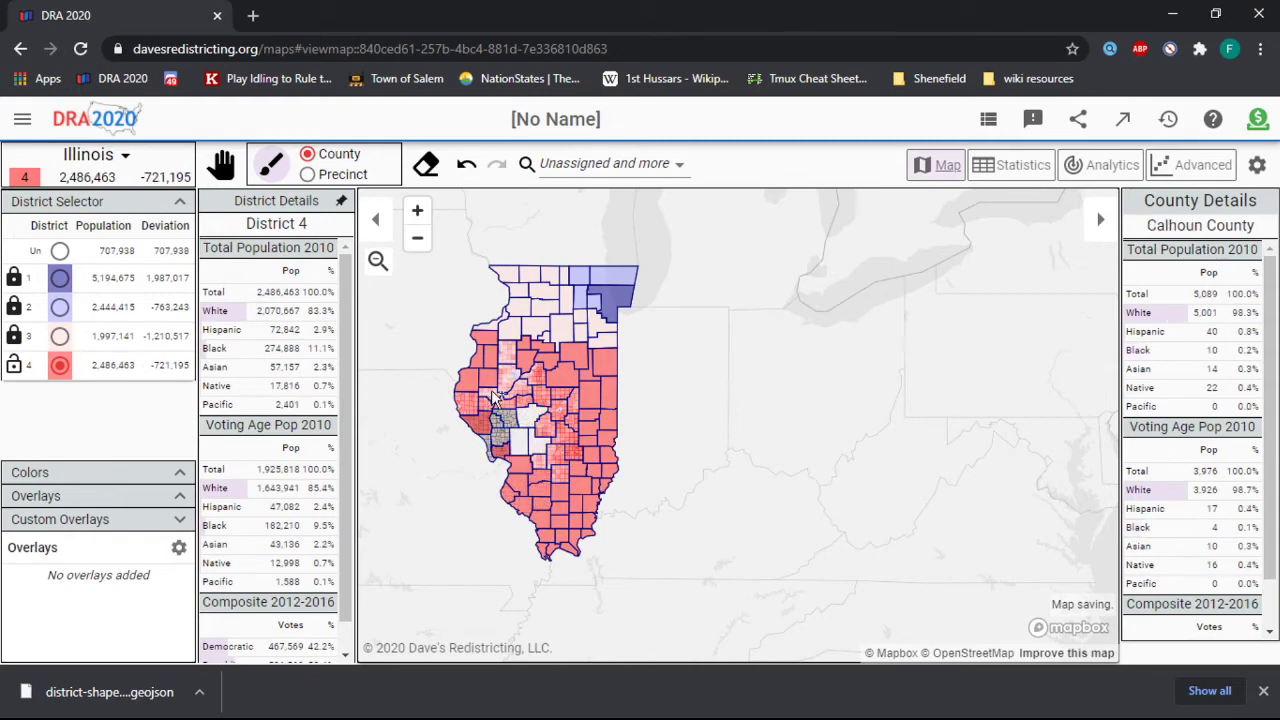
pyautogui.moveTo(492, 398)
pyautogui.mouseDown()
pyautogui.moveTo(482, 392)
pyautogui.moveTo(515, 368)
pyautogui.mouseUp()
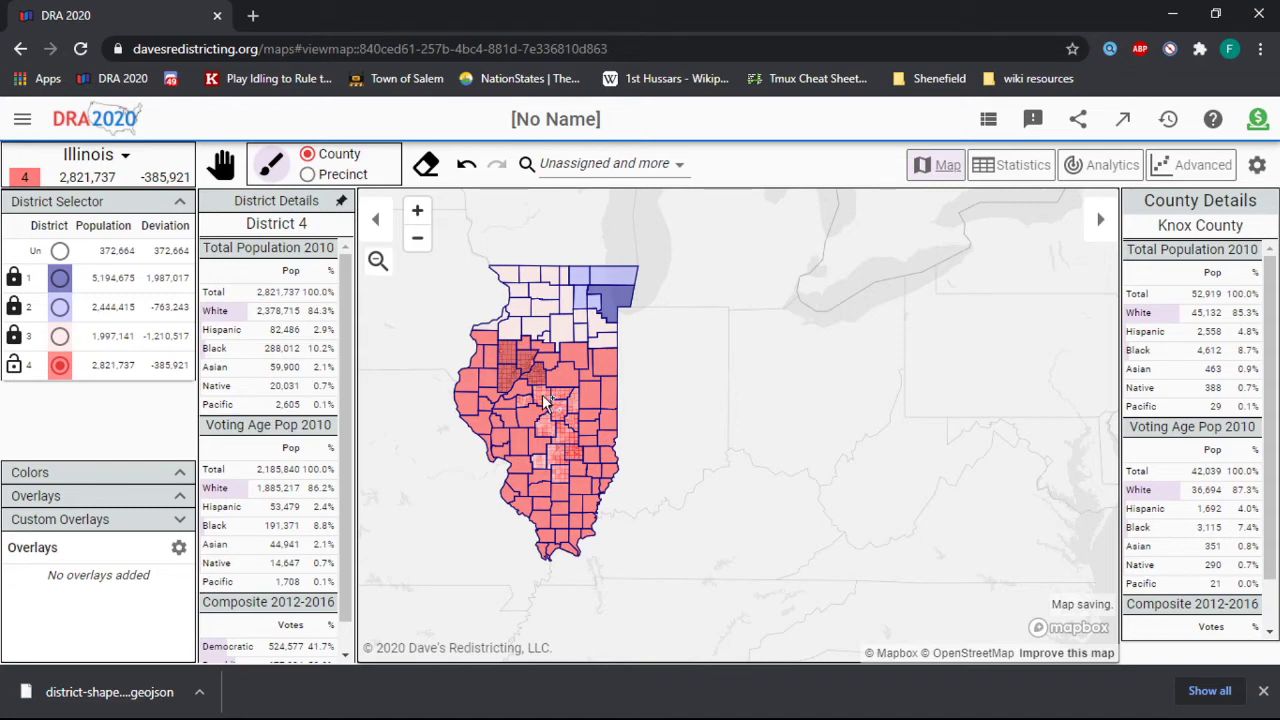
pyautogui.moveTo(545, 402); pyautogui.dragTo(553, 405)
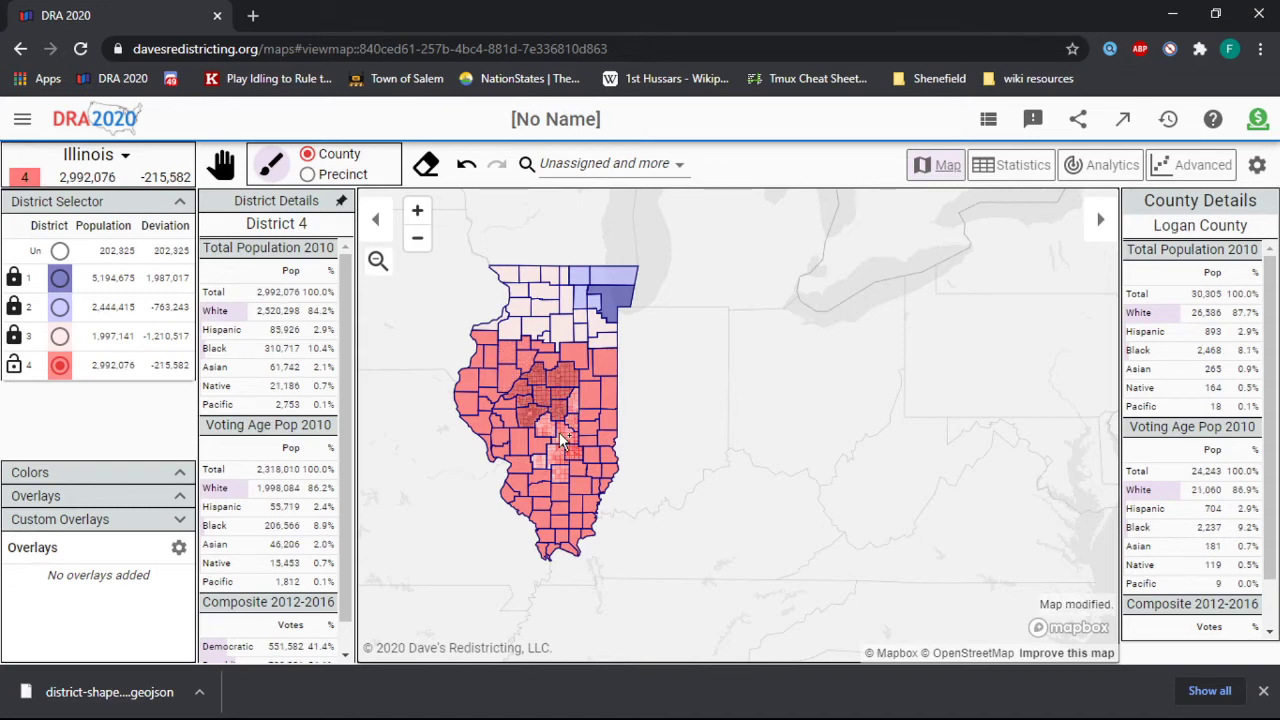
pyautogui.click(548, 466)
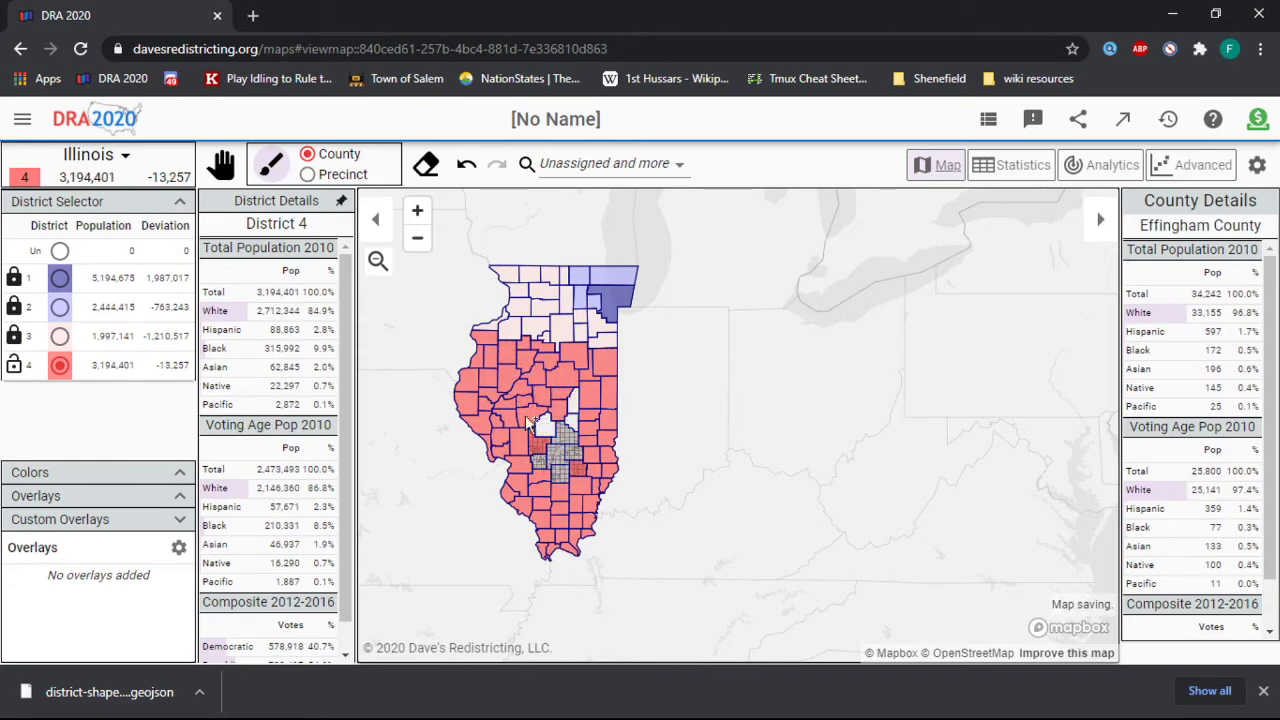
# Step: Switch the map painting unit from counties to precincts
pyautogui.click(308, 174)
pyautogui.click(382, 174)
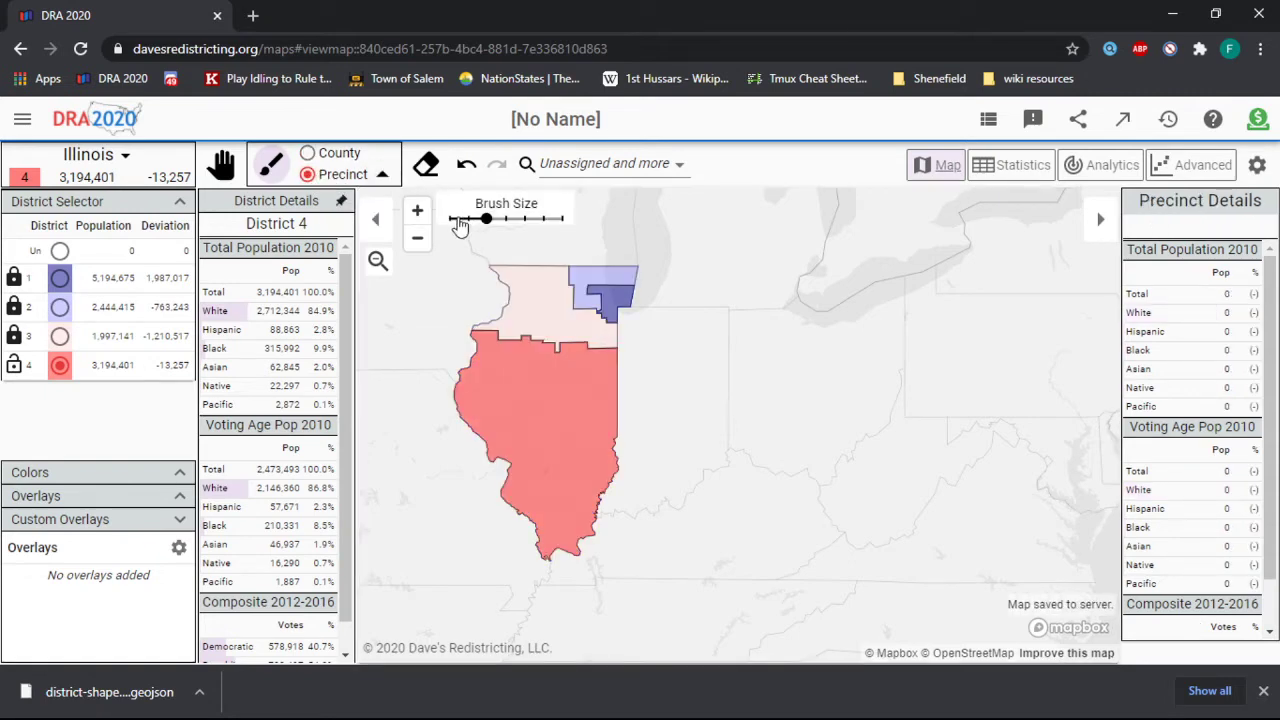
pyautogui.click(382, 174)
pyautogui.scroll(3, 425, 360)
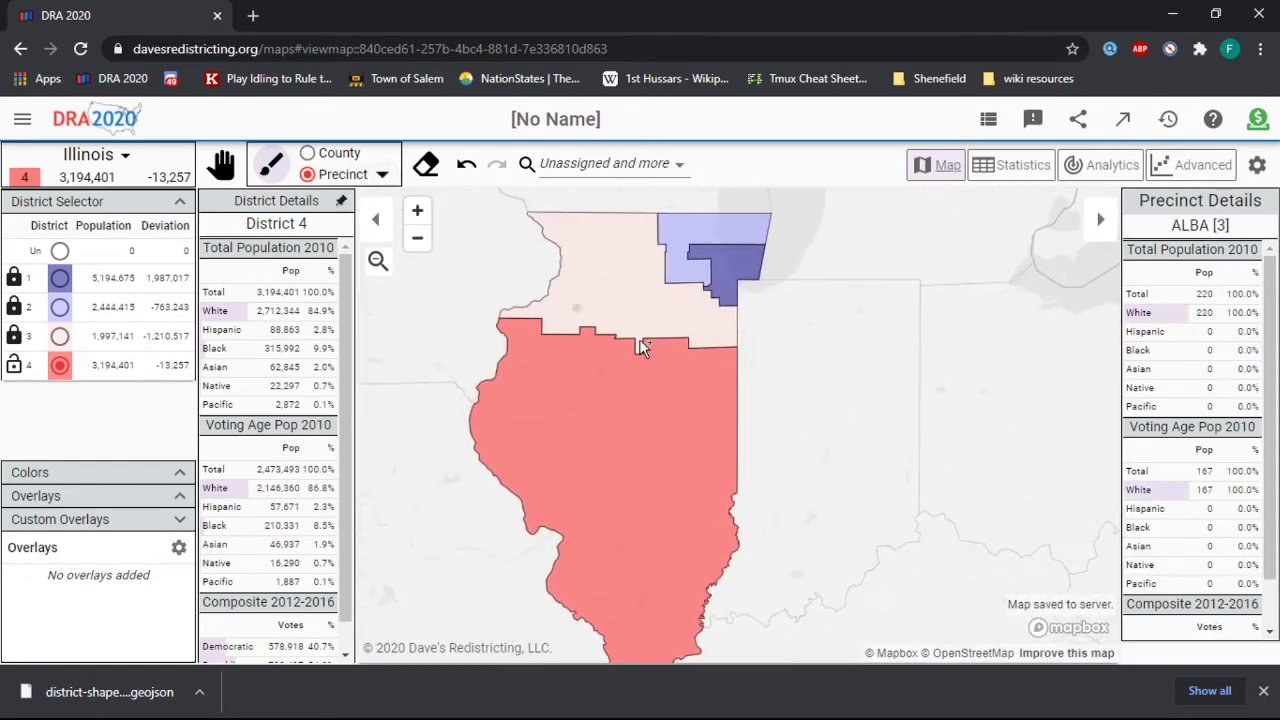
pyautogui.scroll(-2, 643, 345)
# Step: Export the Illinois map's District Shapes as a .geojson file and return to the map
pyautogui.click(1122, 128)
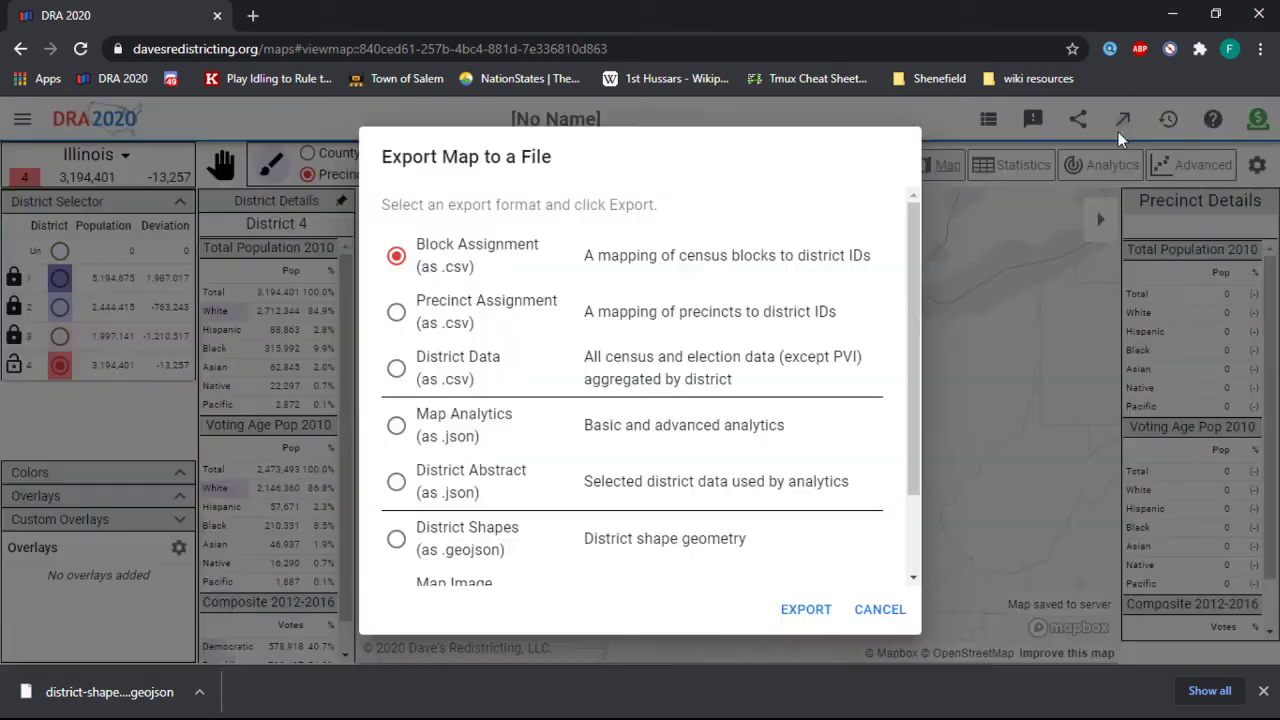
pyautogui.scroll(-2, 500, 400)
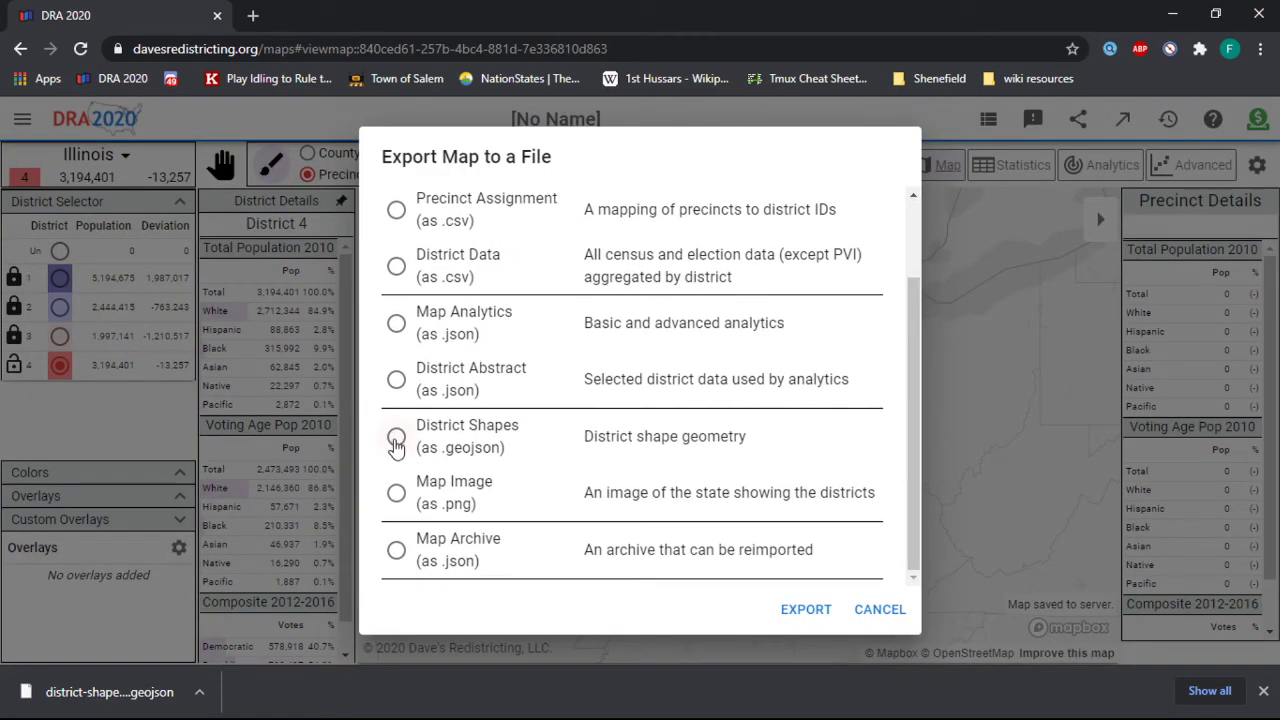
pyautogui.click(797, 612)
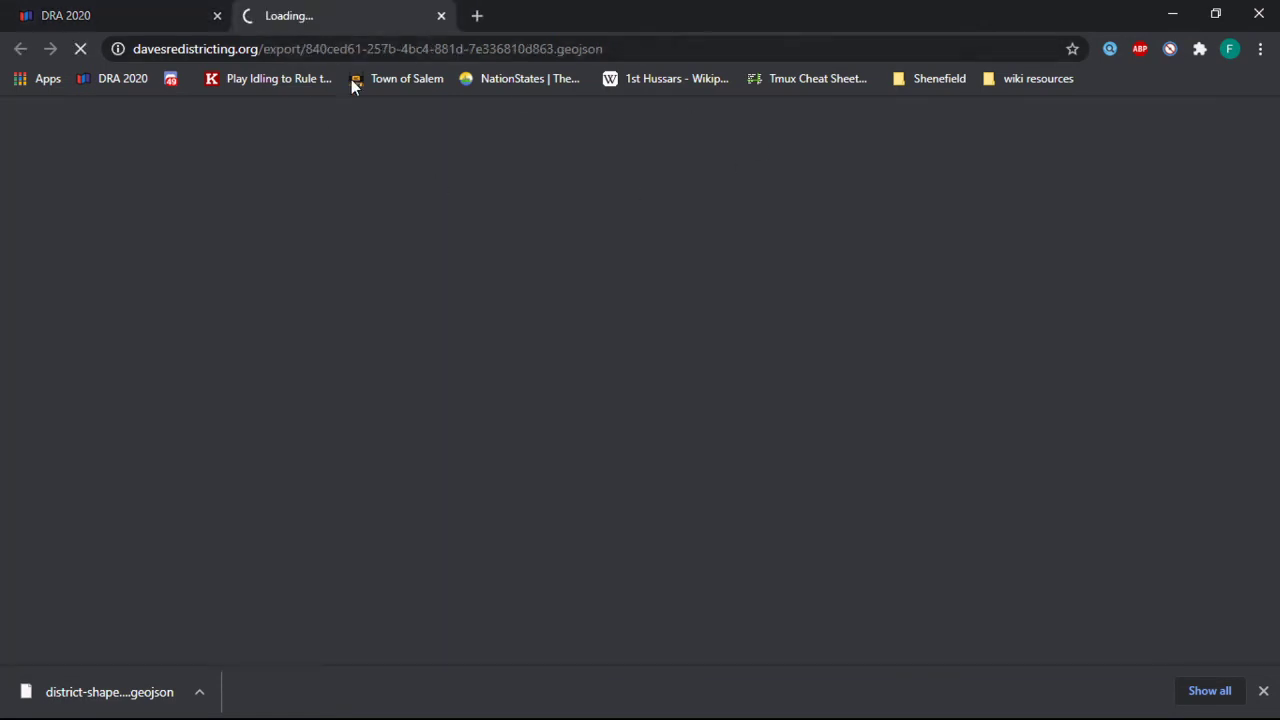
pyautogui.click(136, 20)
pyautogui.click(300, 18)
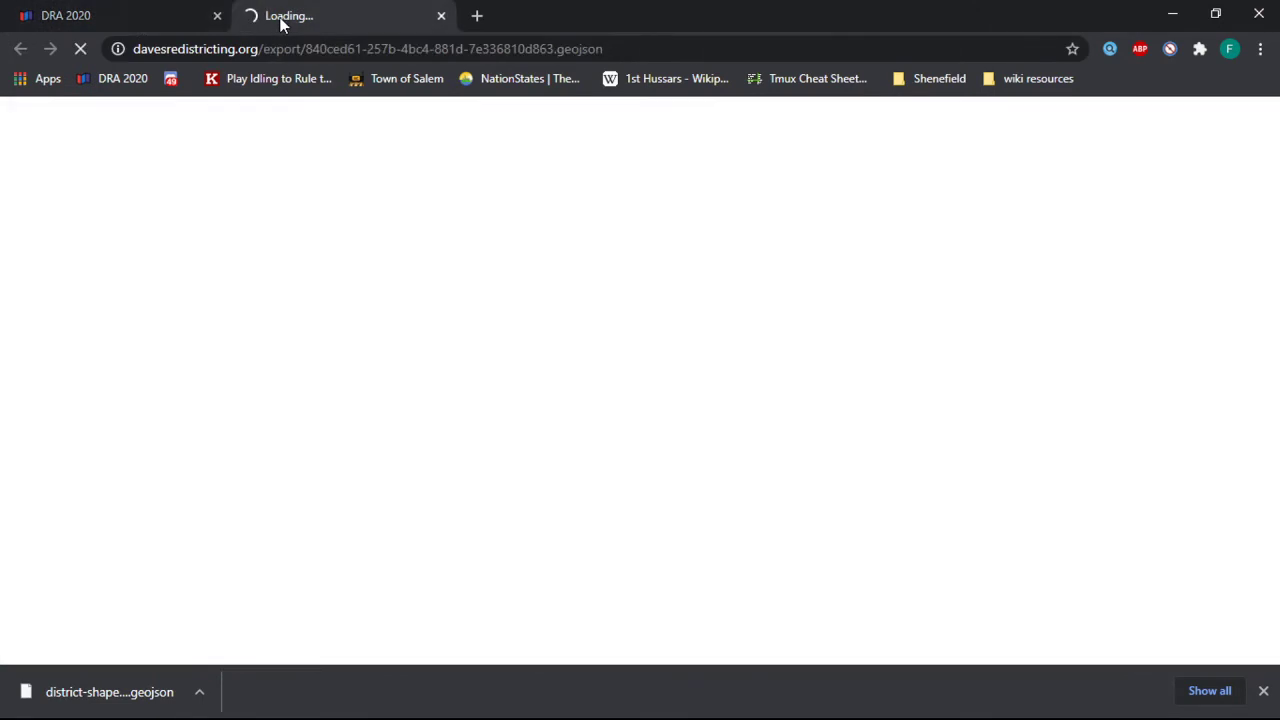
pyautogui.click(108, 18)
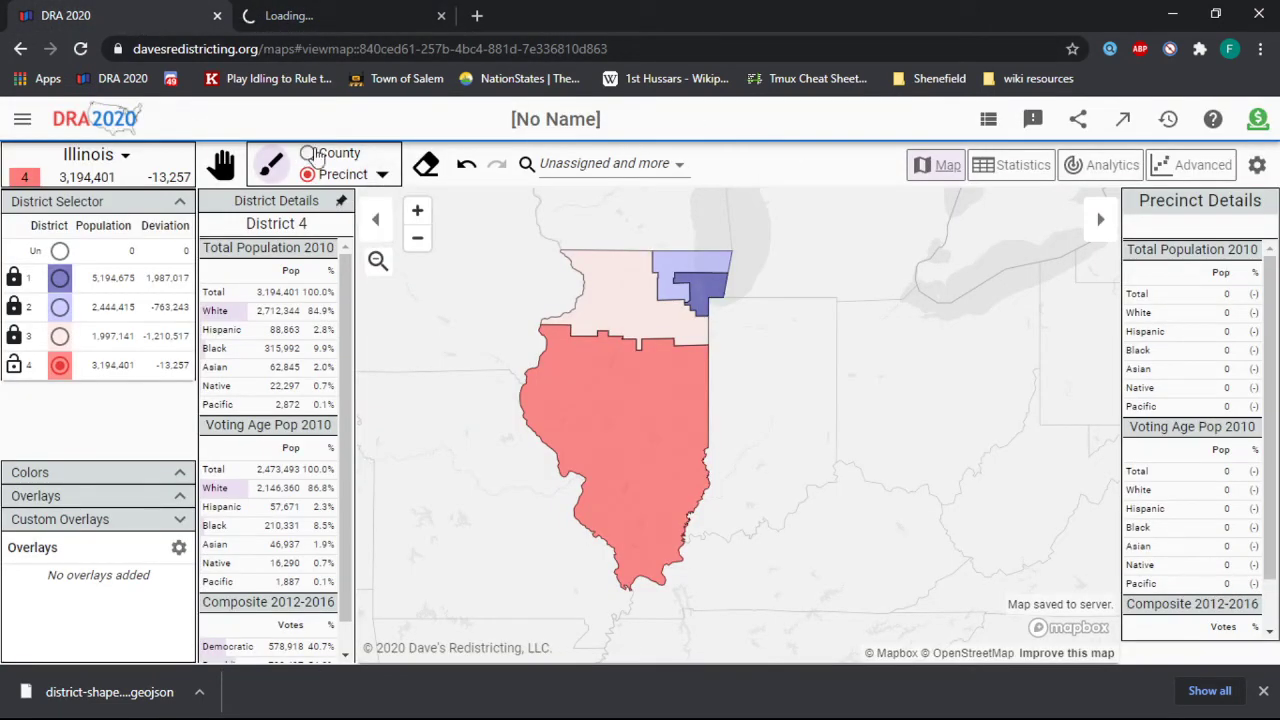
pyautogui.scroll(-1, 330, 290)
pyautogui.scroll(1, 290, 300)
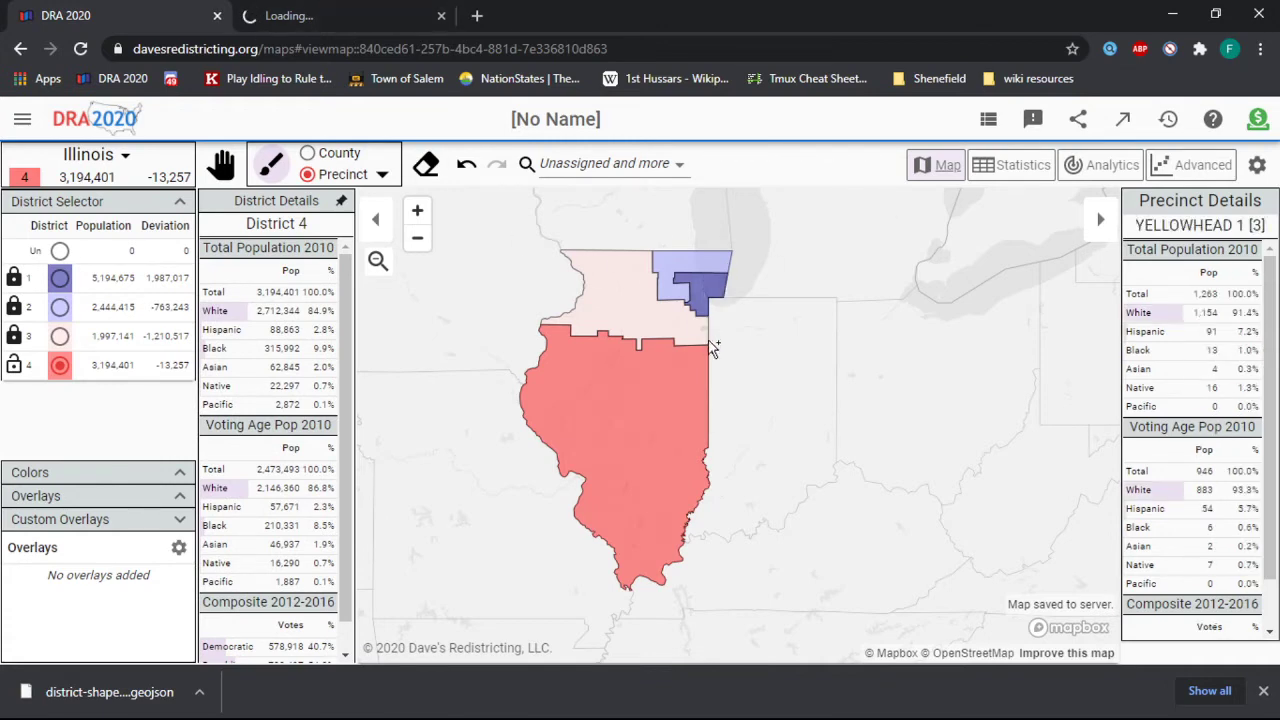
pyautogui.scroll(-1, 660, 370)
pyautogui.scroll(-3, 674, 300)
pyautogui.scroll(3, 694, 230)
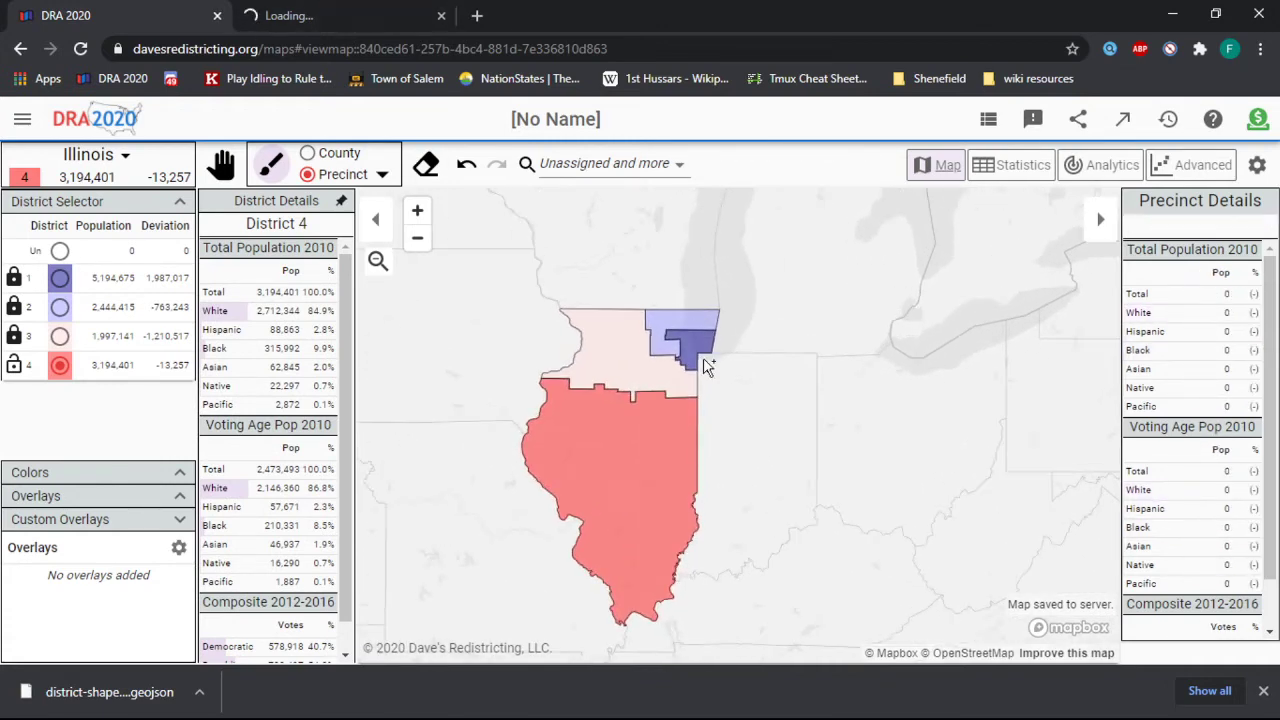
pyautogui.scroll(2, 626, 475)
pyautogui.scroll(-2, 545, 342)
pyautogui.scroll(-2, 530, 402)
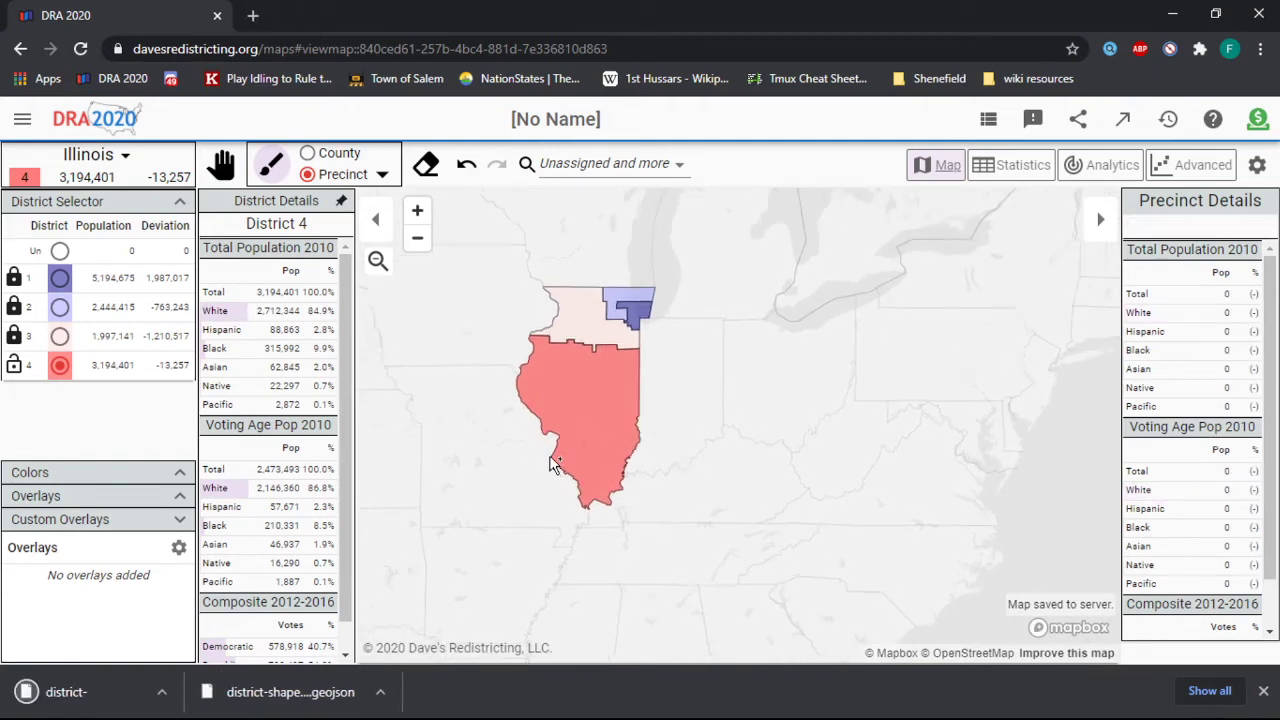
# Step: Open the saved map "base map 2" from the My Maps list
pyautogui.click(22, 119)
pyautogui.click(86, 234)
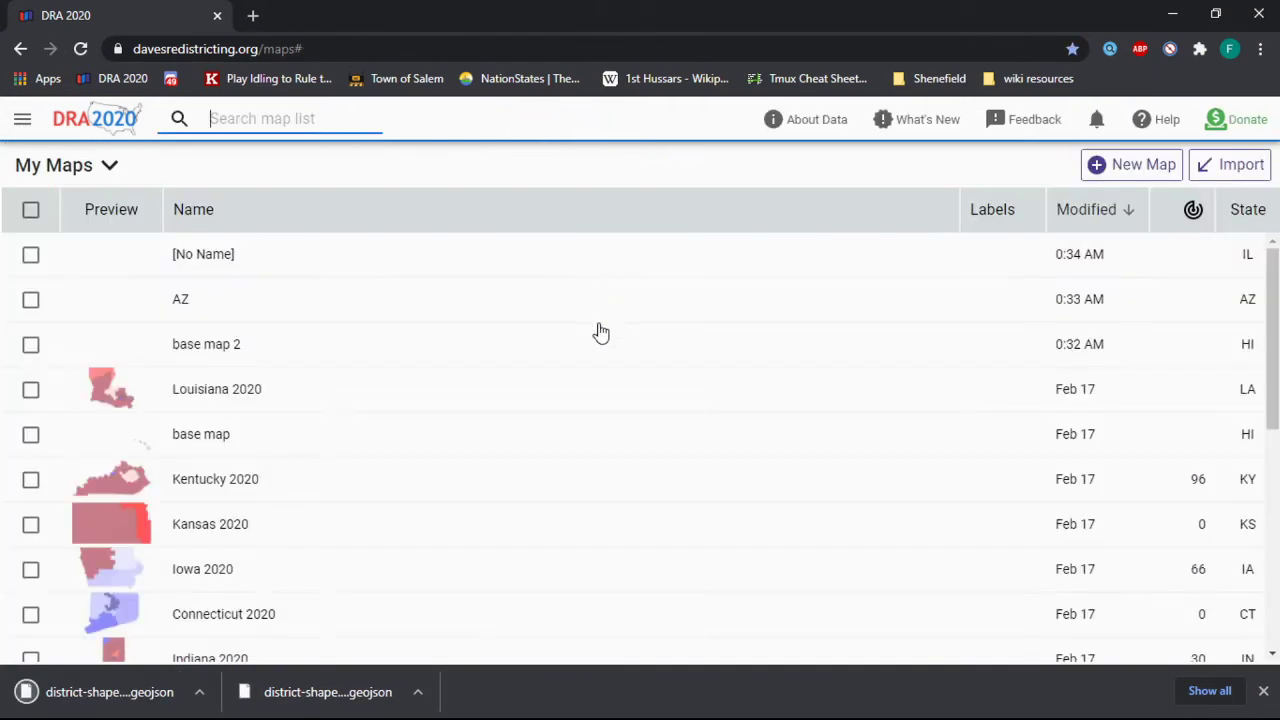
pyautogui.click(211, 357)
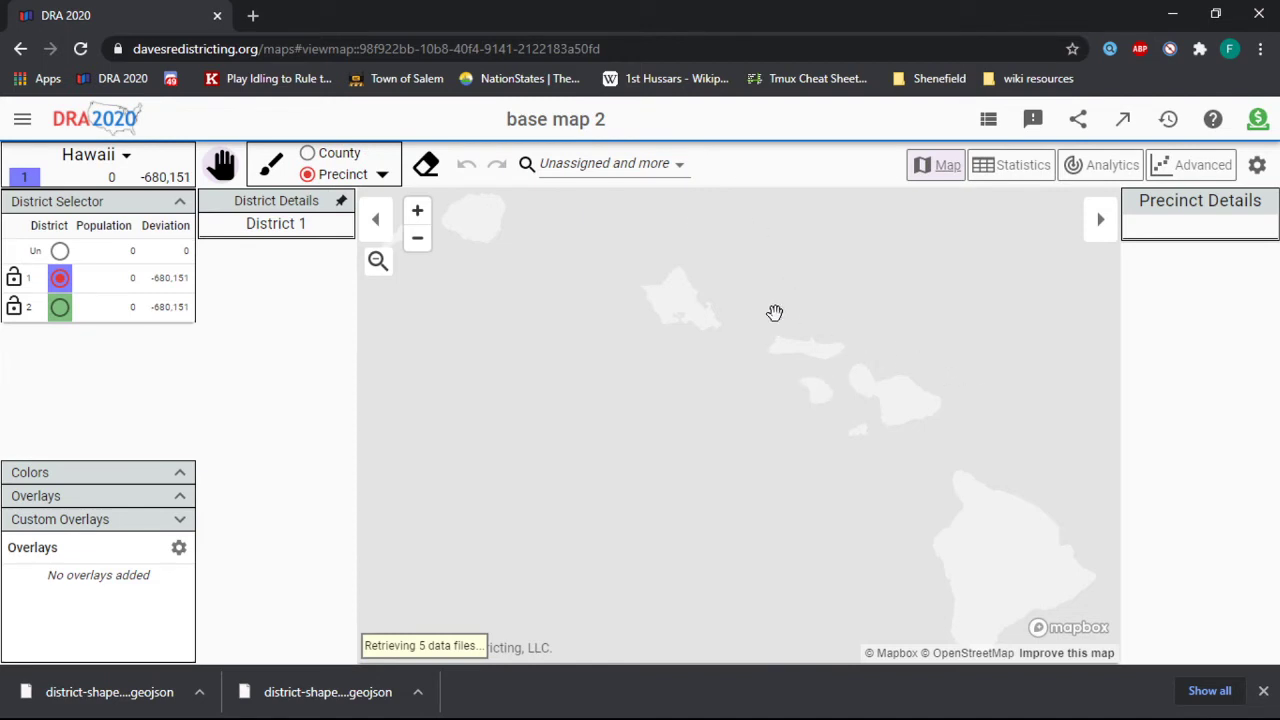
pyautogui.scroll(-5, 454, 303)
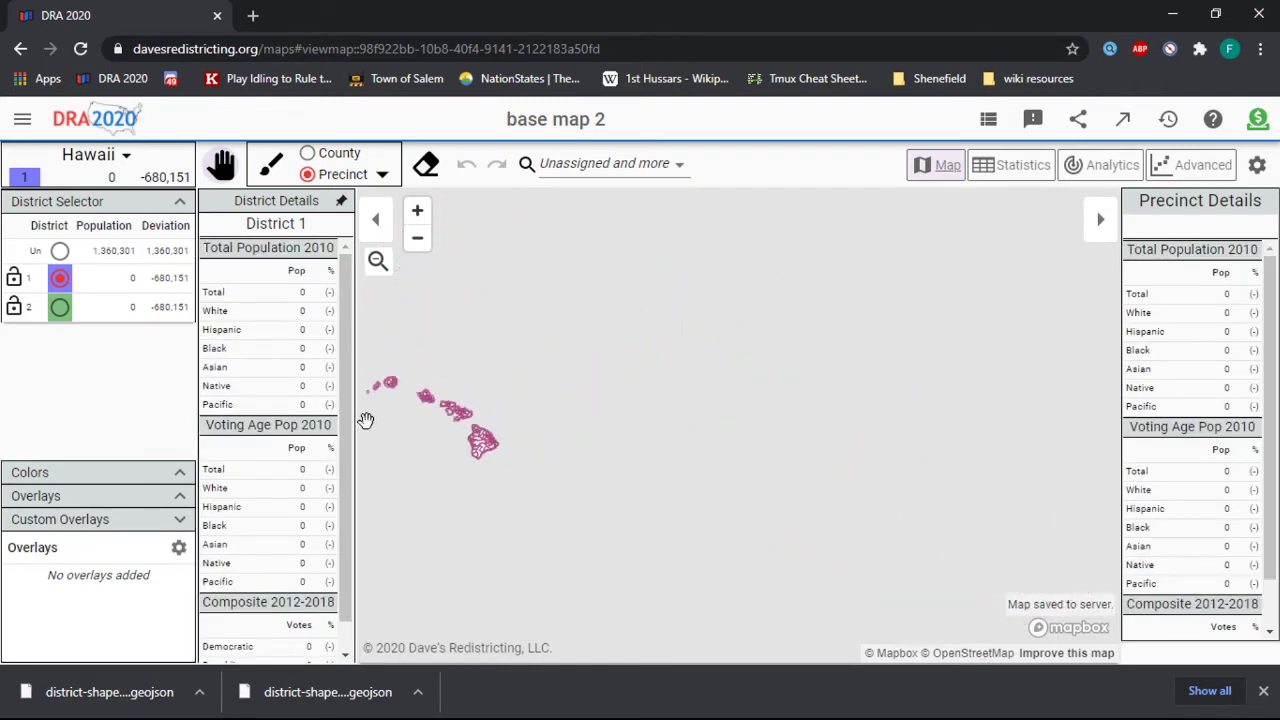
pyautogui.scroll(-5, 366, 421)
pyautogui.scroll(4, 660, 251)
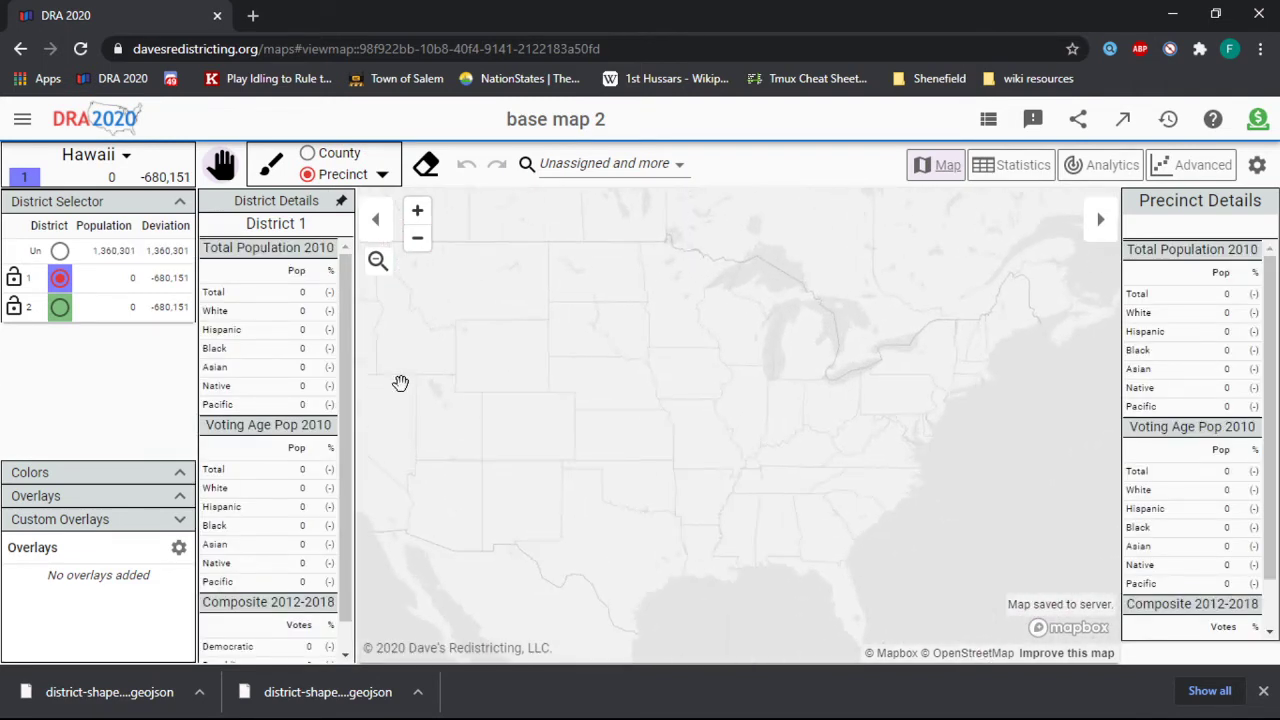
# Step: Import district-shapes (1).geojson as a custom overlay for Hawaii named Arizona Tutorial
pyautogui.click(179, 550)
pyautogui.scroll(-3, 520, 520)
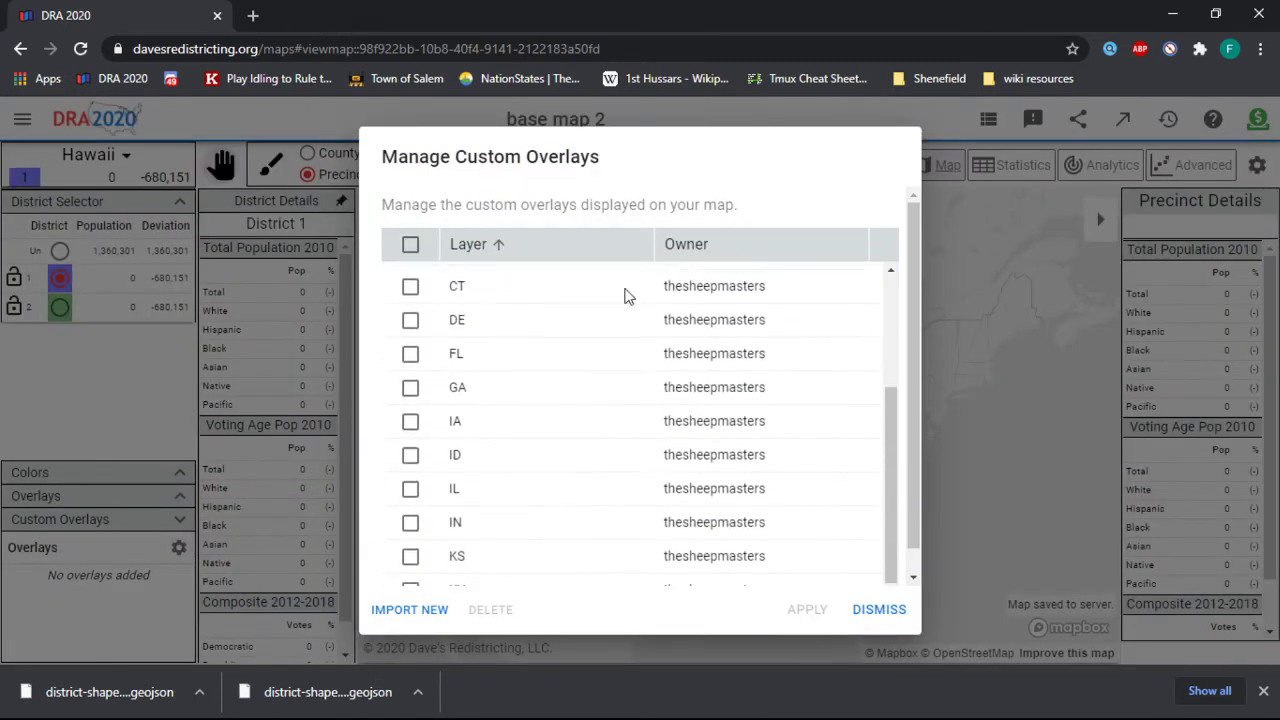
pyautogui.scroll(3, 626, 291)
pyautogui.scroll(-3, 575, 275)
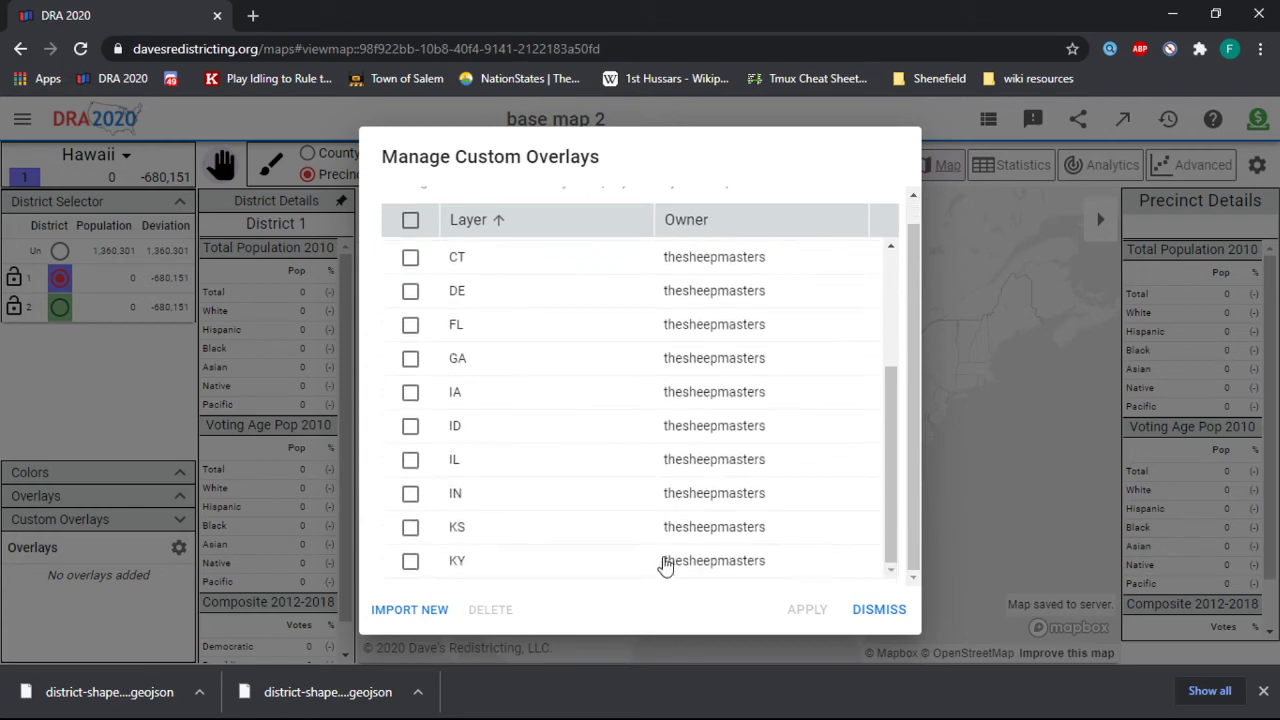
pyautogui.scroll(3, 470, 568)
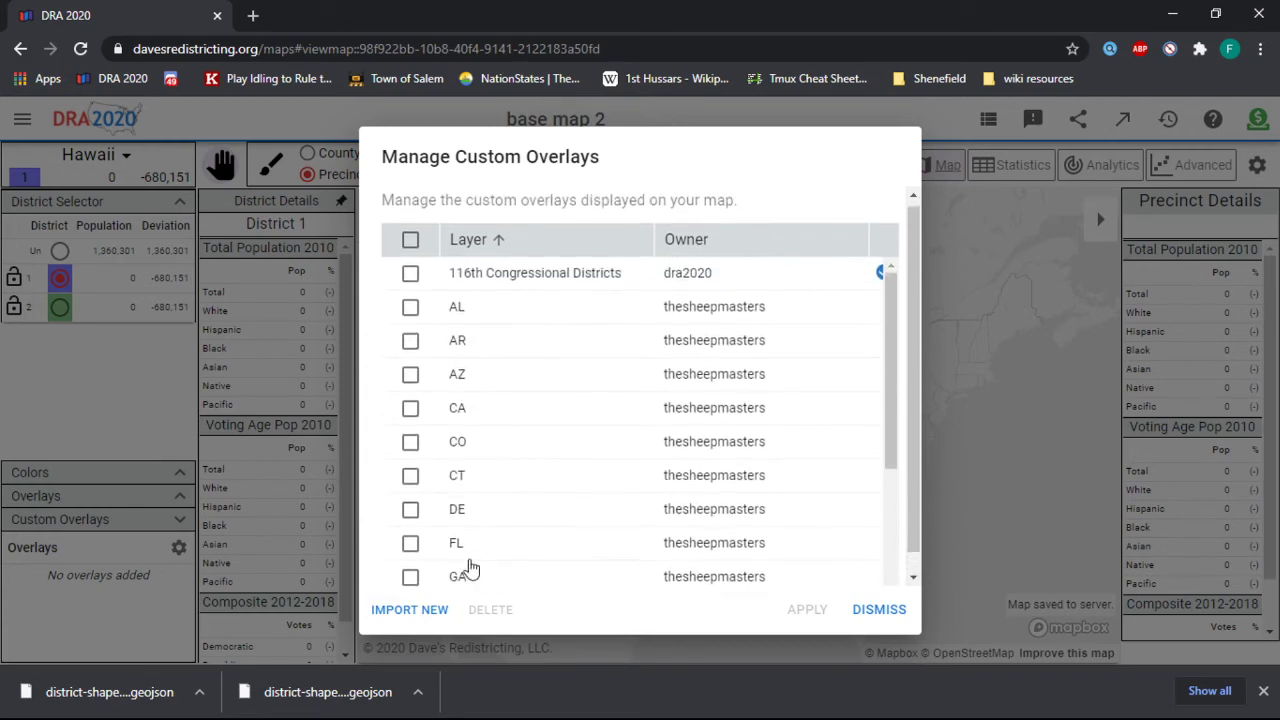
pyautogui.click(423, 613)
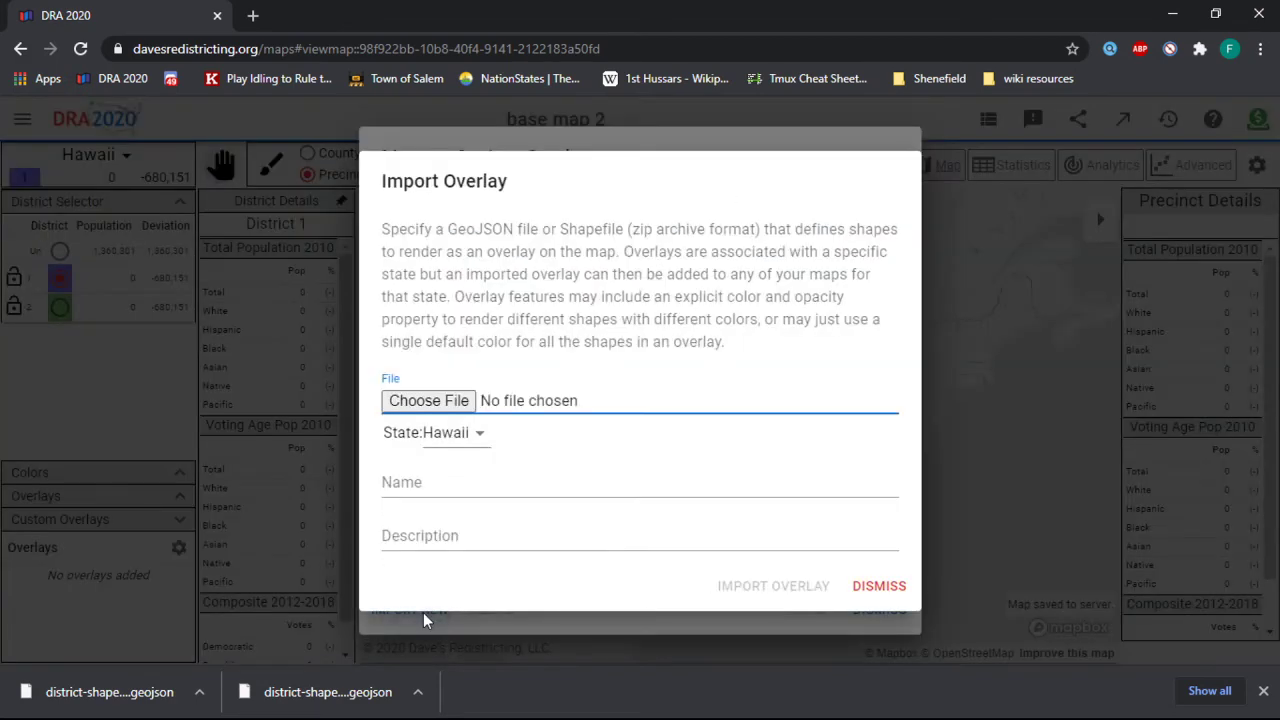
pyautogui.click(433, 401)
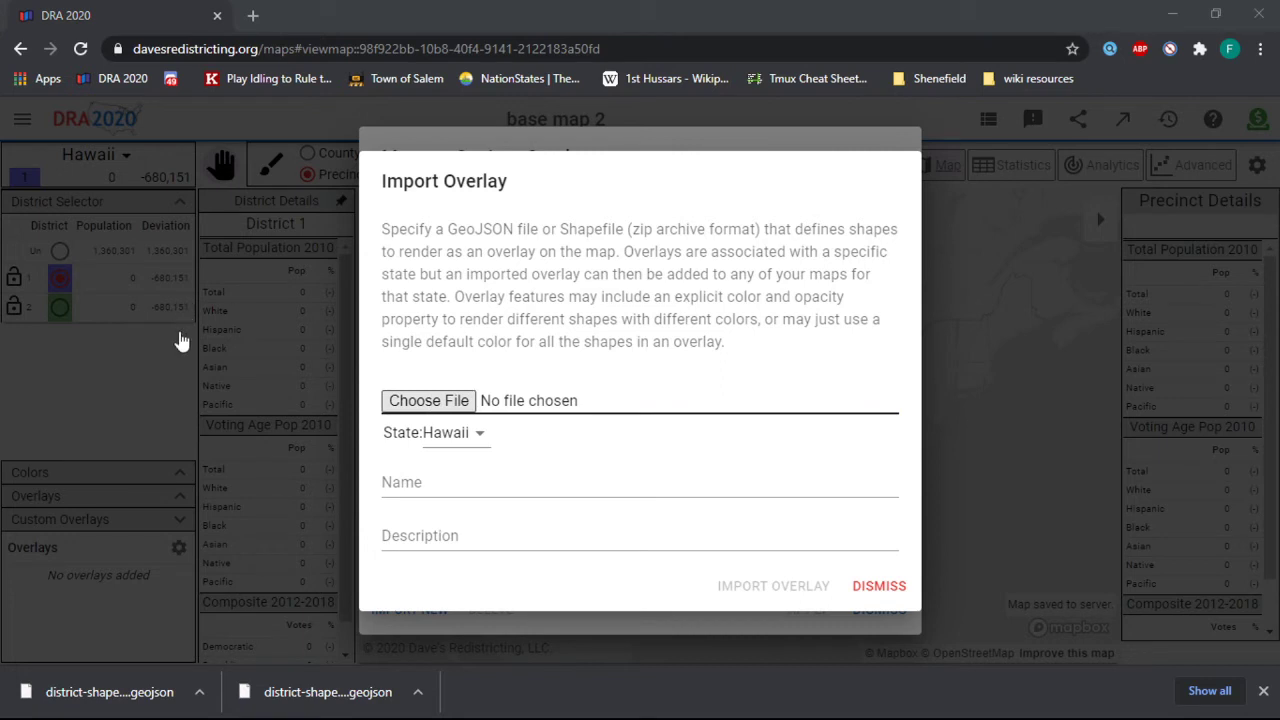
pyautogui.doubleClick(391, 342)
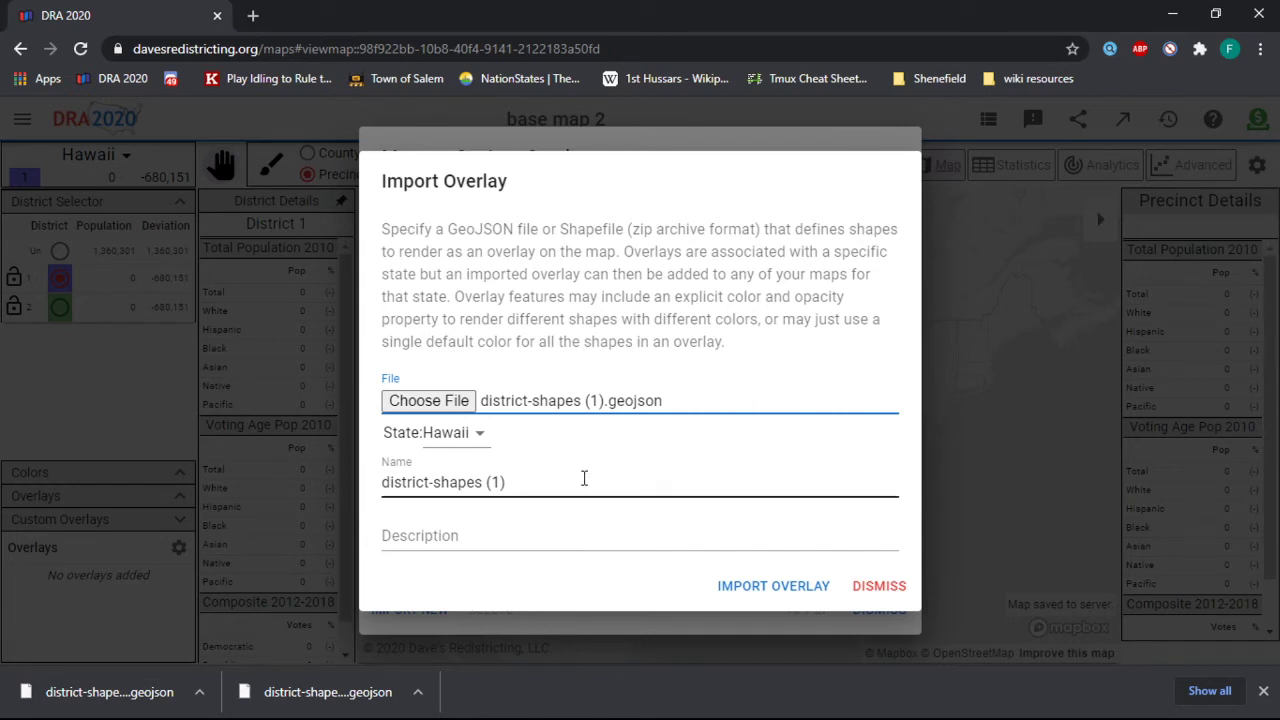
pyautogui.moveTo(583, 470); pyautogui.dragTo(383, 465)
pyautogui.write('Arizona Tutorial')
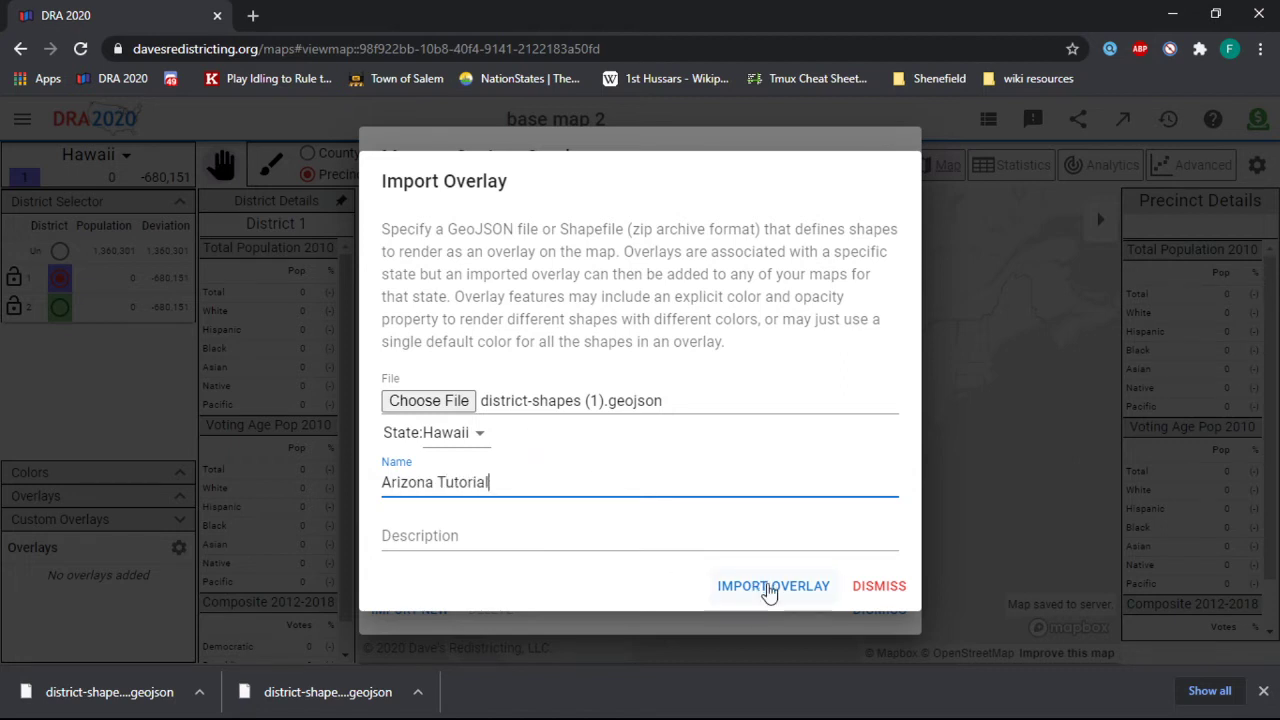
pyautogui.click(769, 588)
# Step: Add the imported Arizona Tutorial overlay to base map 2
pyautogui.scroll(-2, 640, 468)
pyautogui.scroll(2, 500, 350)
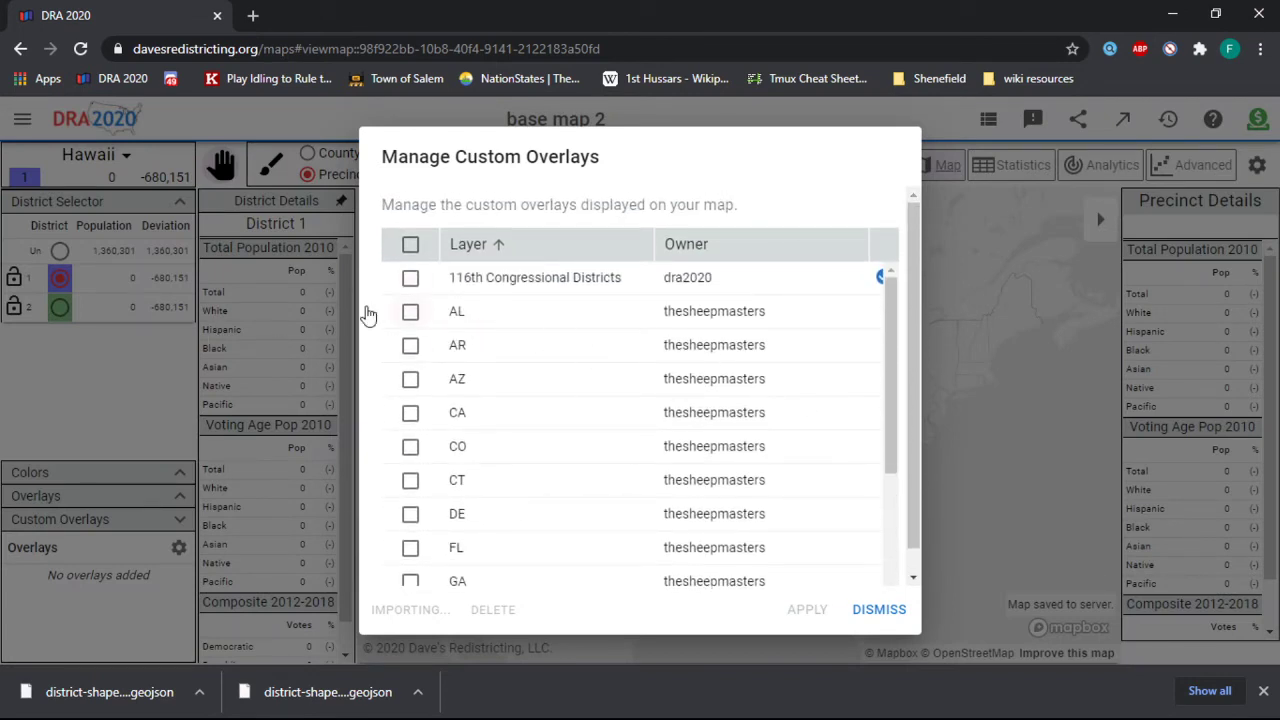
pyautogui.click(410, 381)
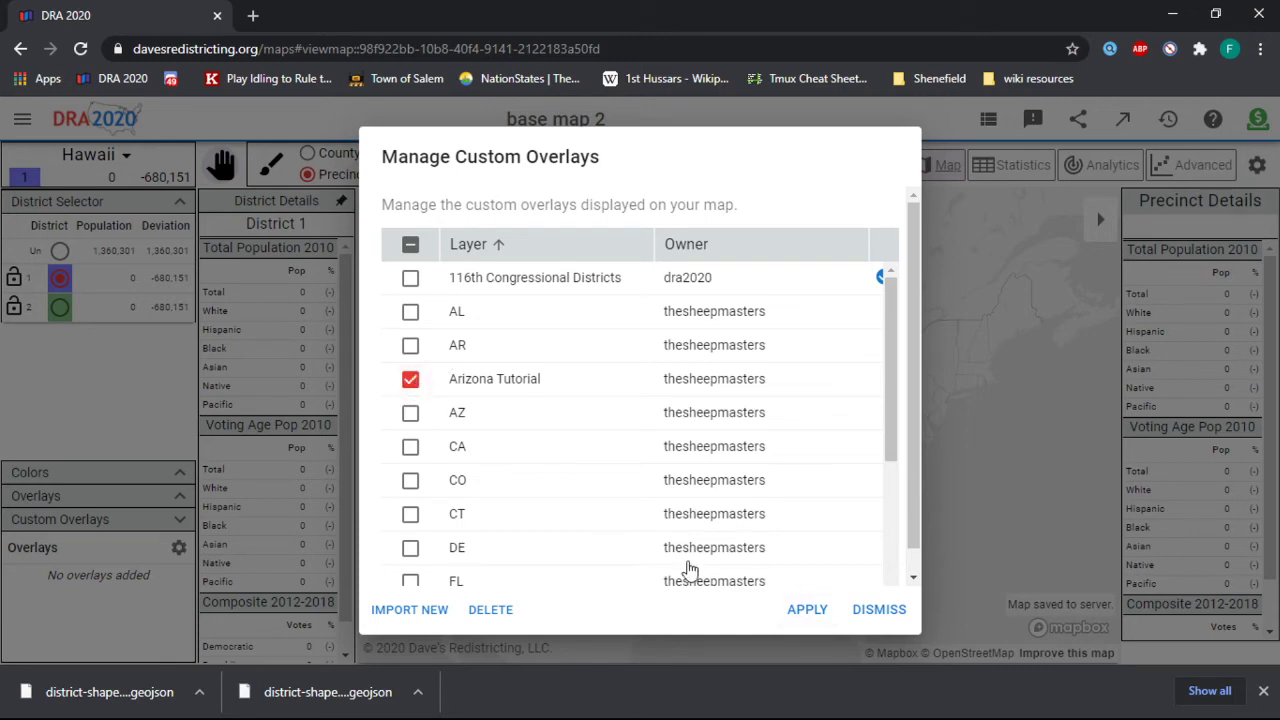
pyautogui.click(808, 610)
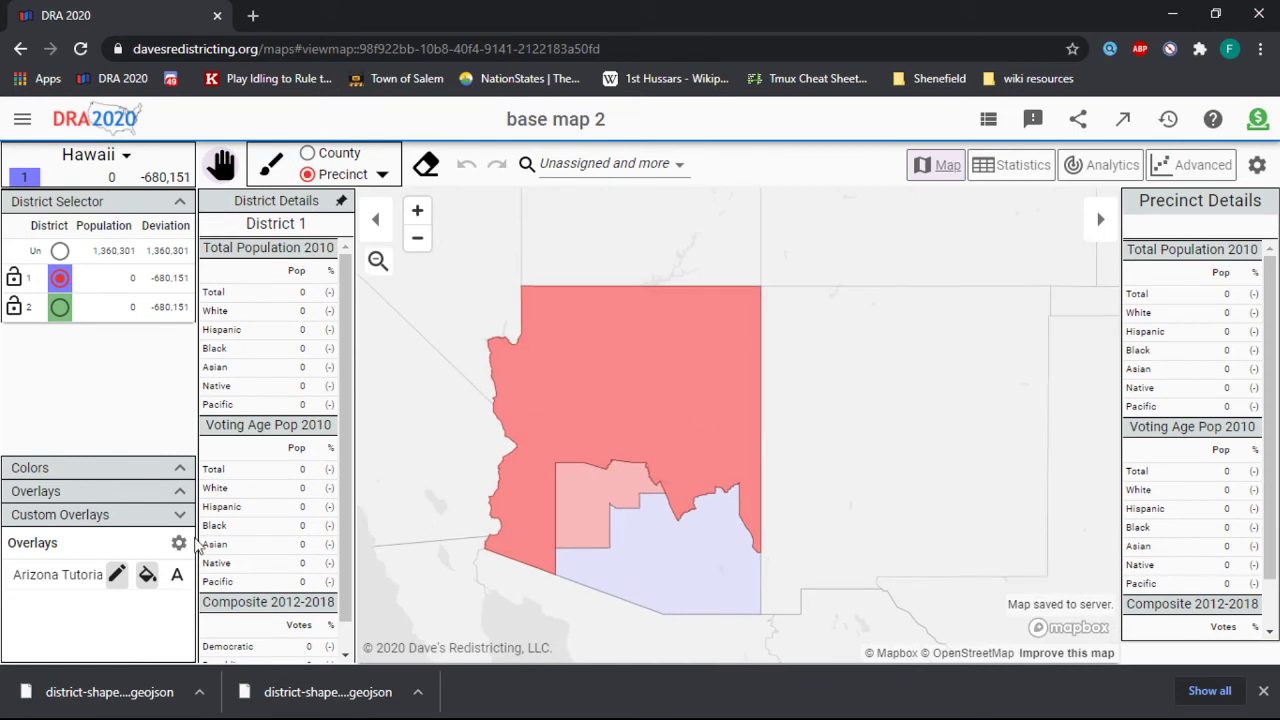
# Step: Turn off the Arizona Tutorial overlay's outlines and fill, and turn on its labels
pyautogui.click(115, 577)
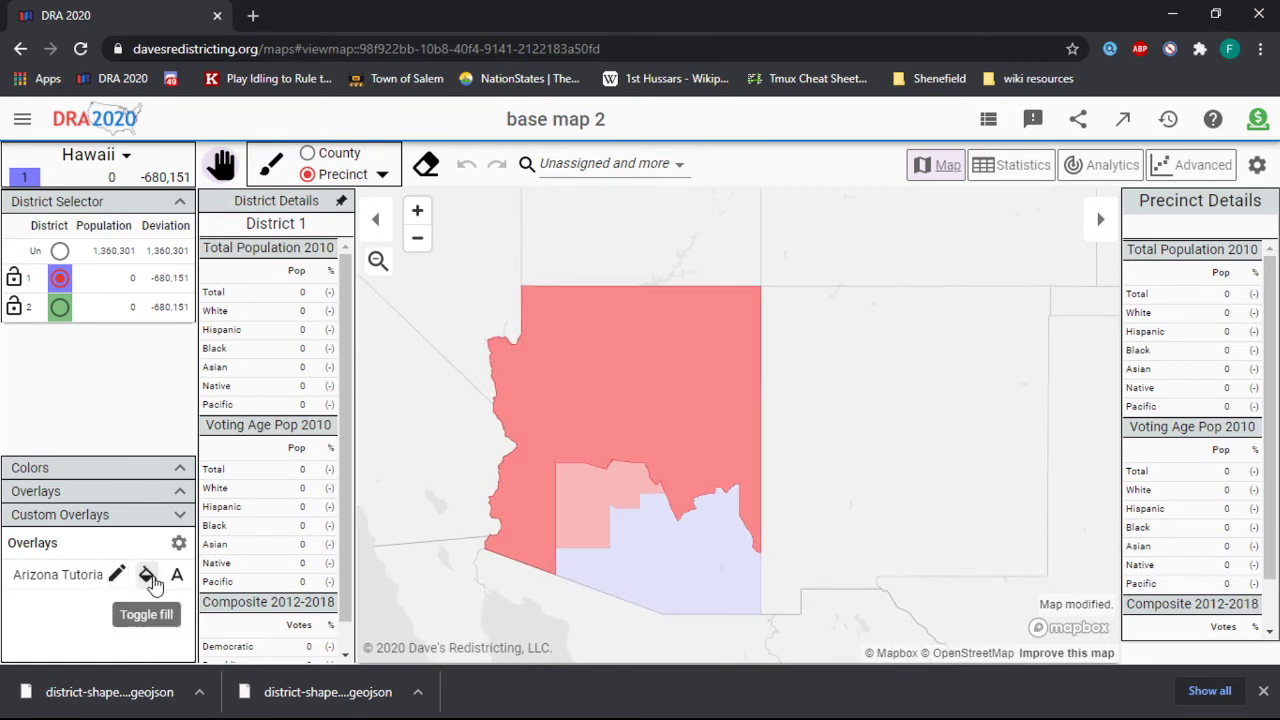
pyautogui.click(147, 575)
pyautogui.click(178, 578)
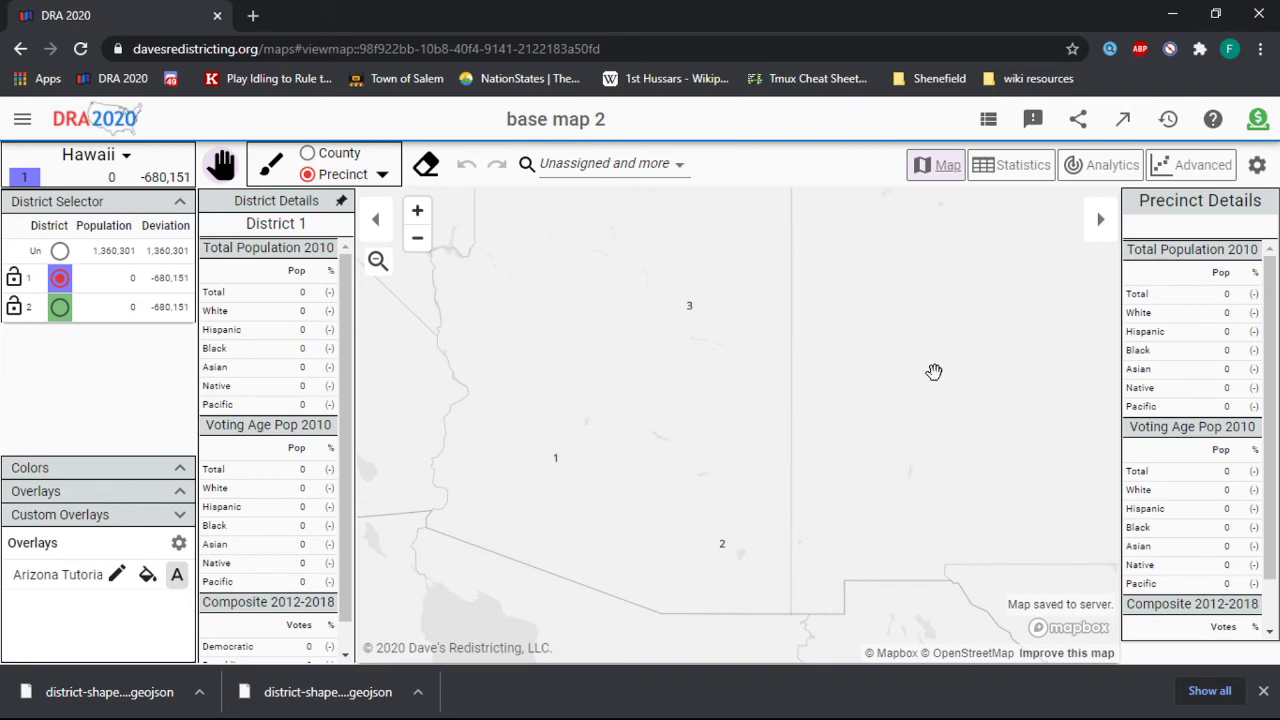
# Step: Turn on the fill and the outlines of the Arizona Tutorial overlay
pyautogui.scroll(-7, 708, 598)
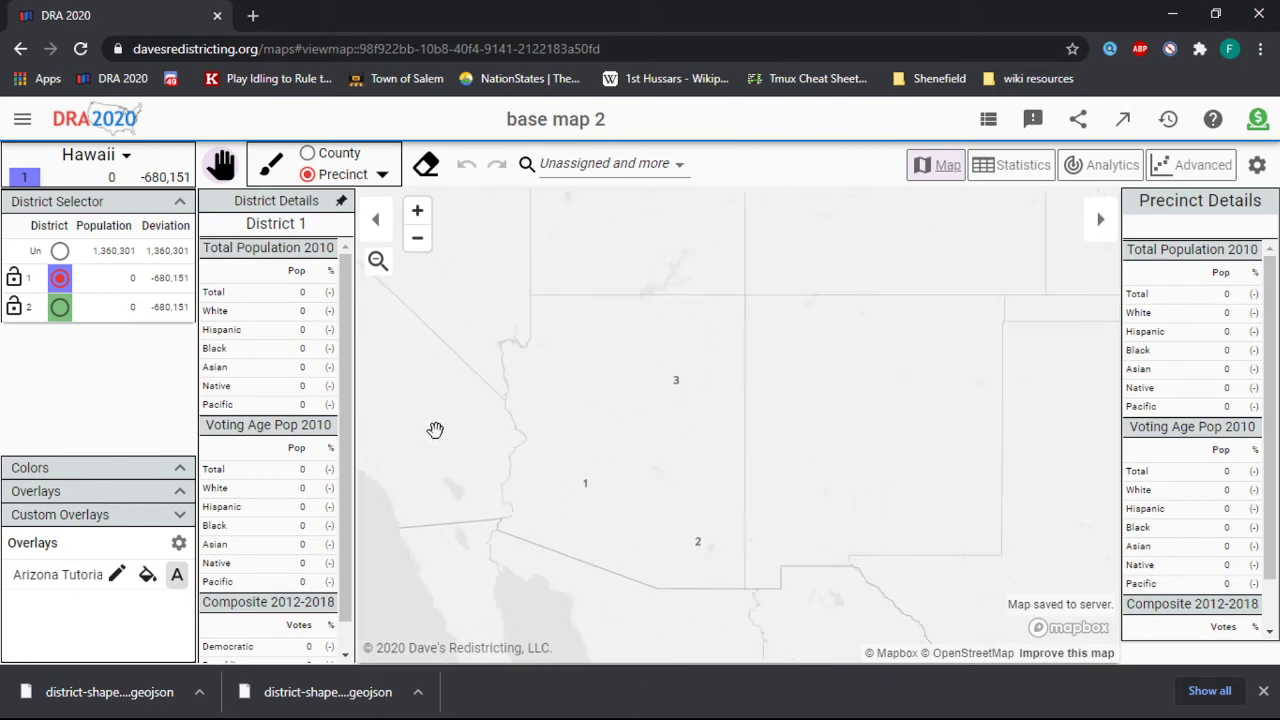
pyautogui.scroll(2, 535, 517)
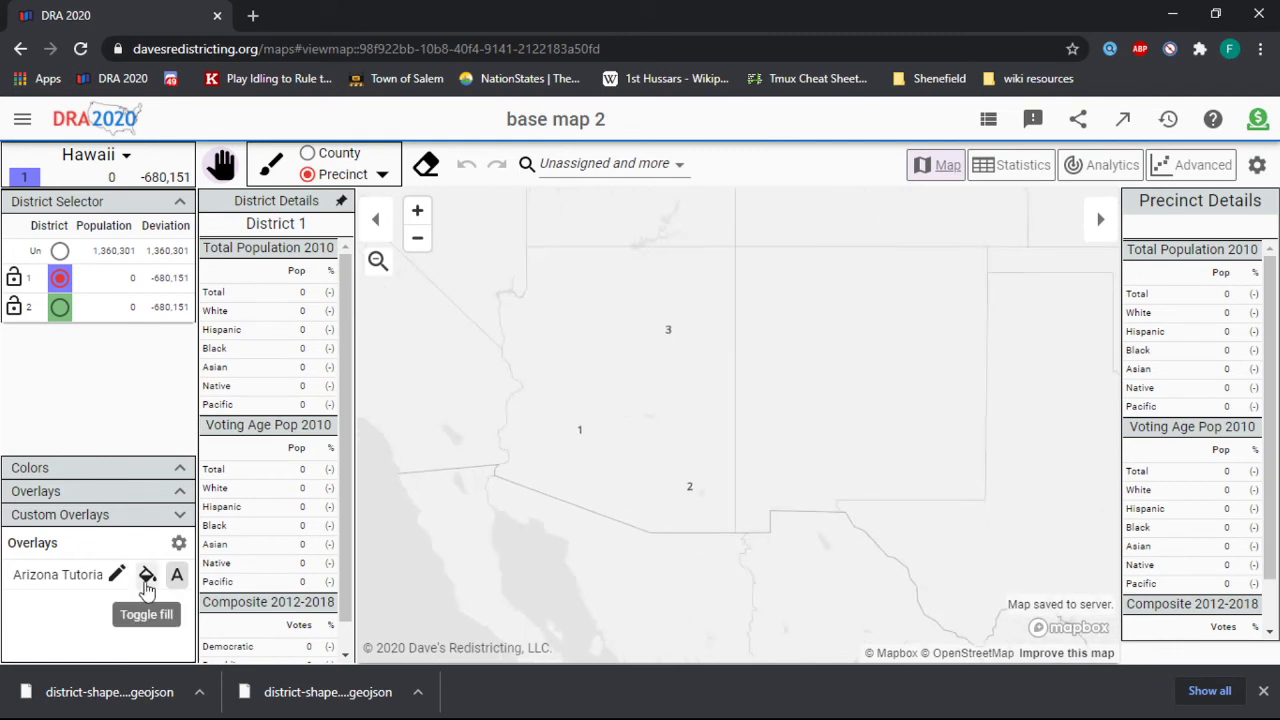
pyautogui.click(147, 575)
pyautogui.scroll(2, 526, 327)
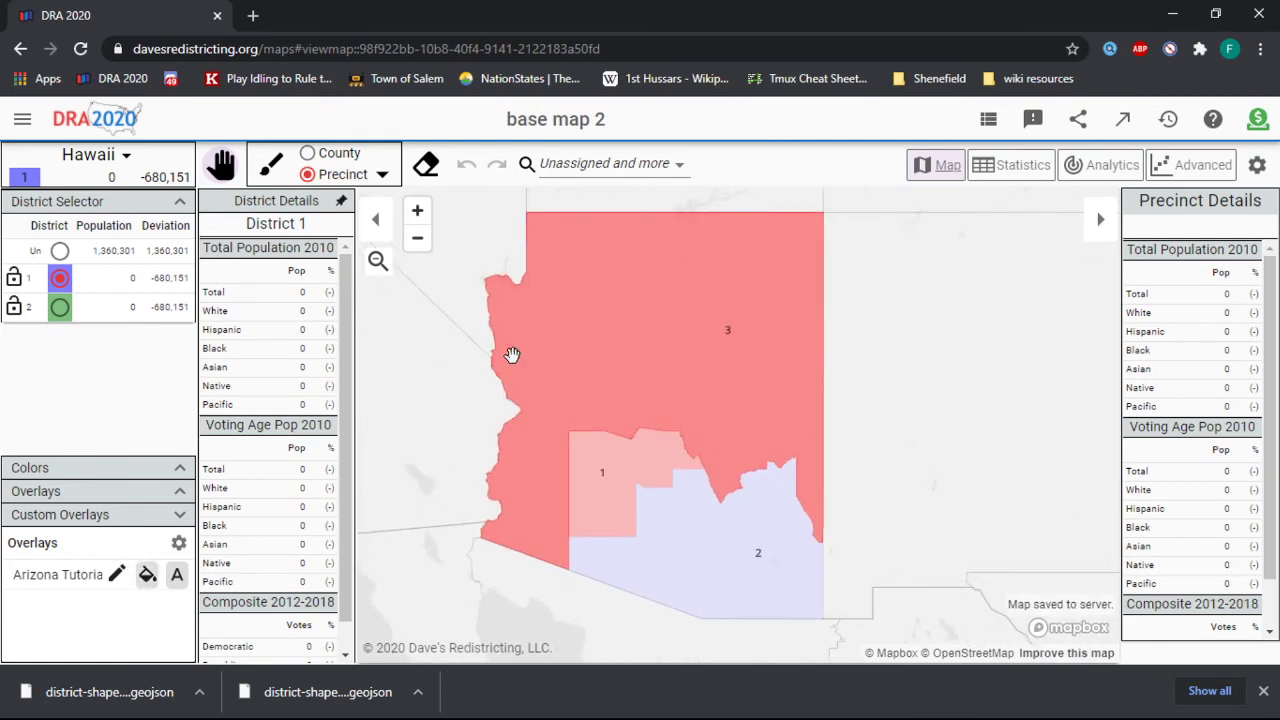
pyautogui.scroll(-2, 548, 456)
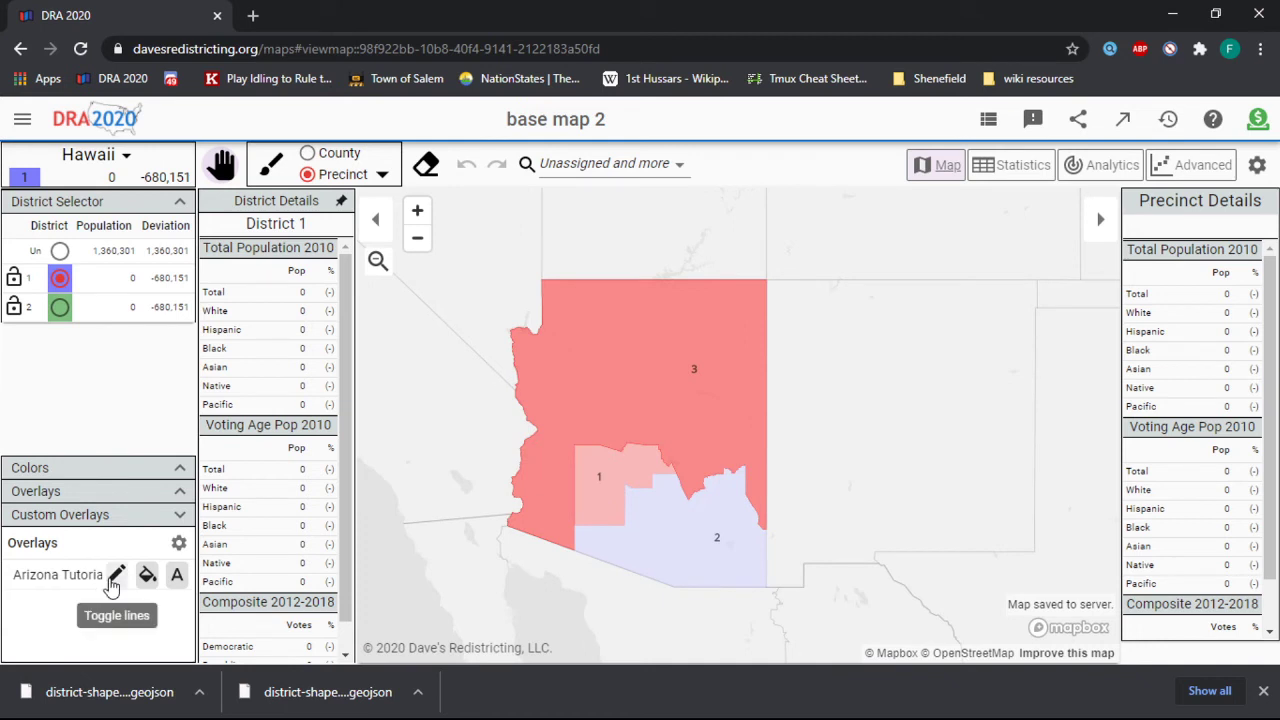
pyautogui.click(114, 577)
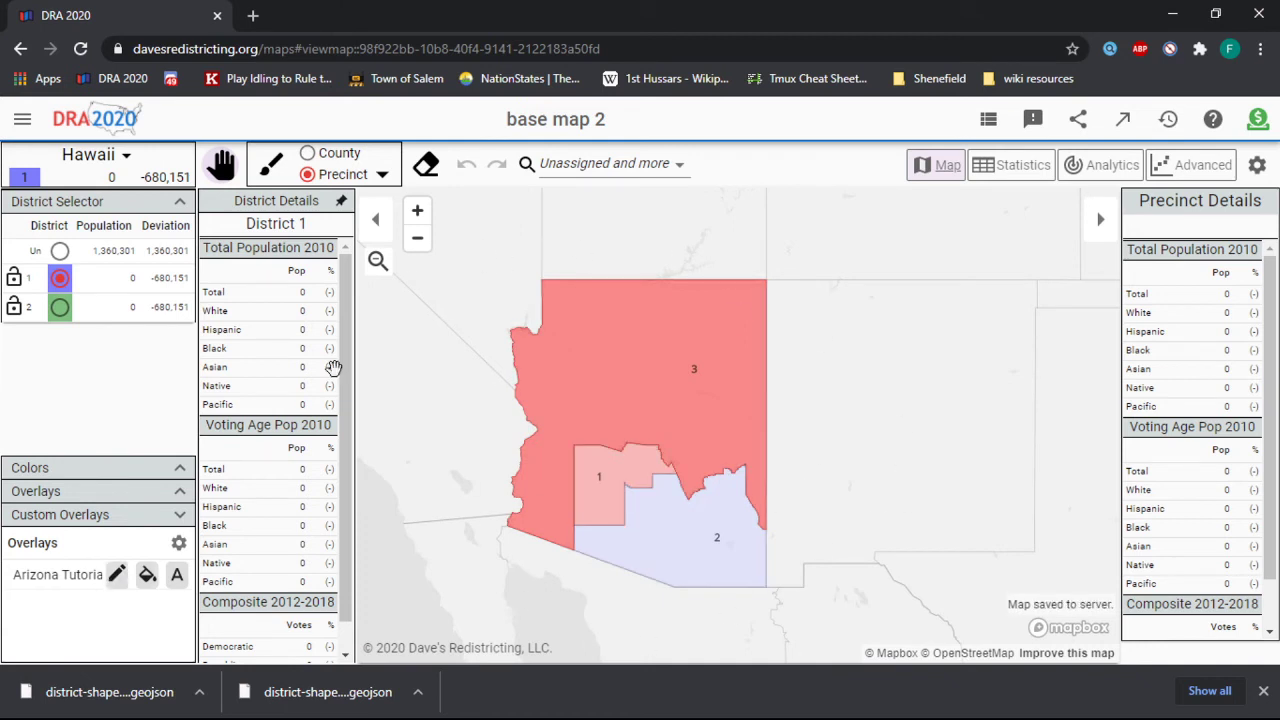
# Step: Reduce the Arizona Tutorial overlay to outlines only, and restore its fill and labels
pyautogui.scroll(-4, 640, 410)
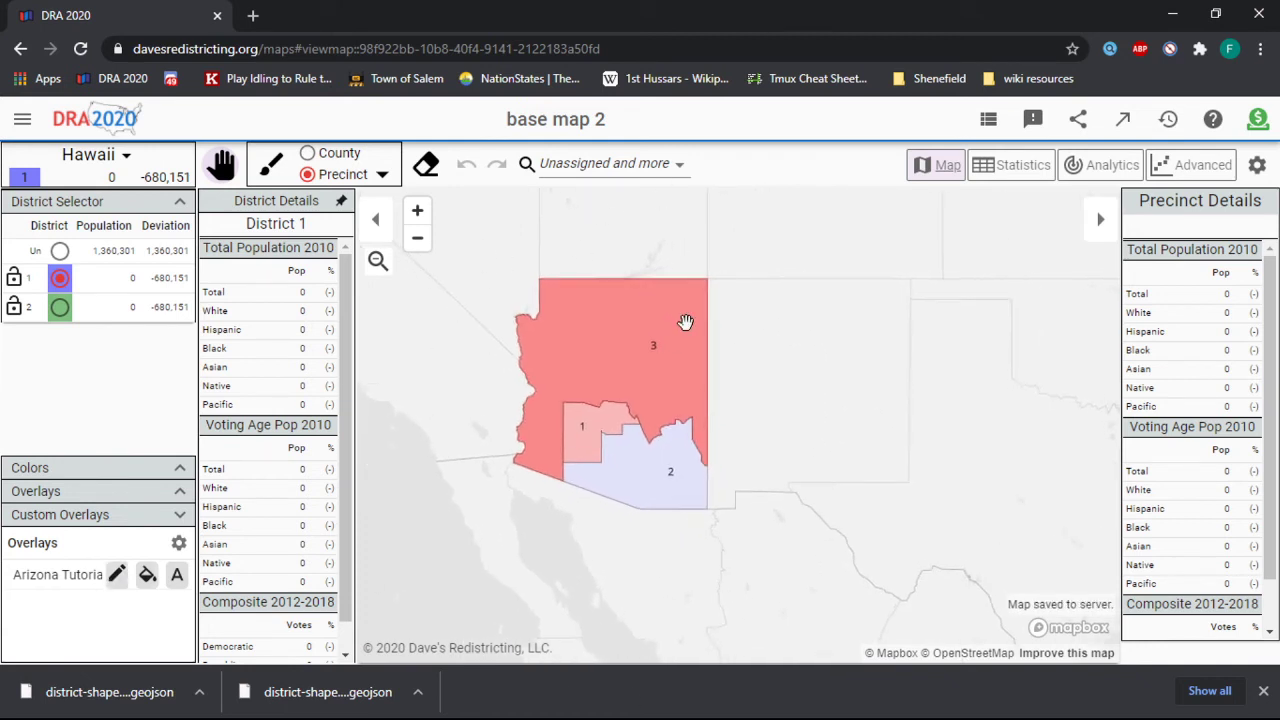
pyautogui.scroll(5, 666, 329)
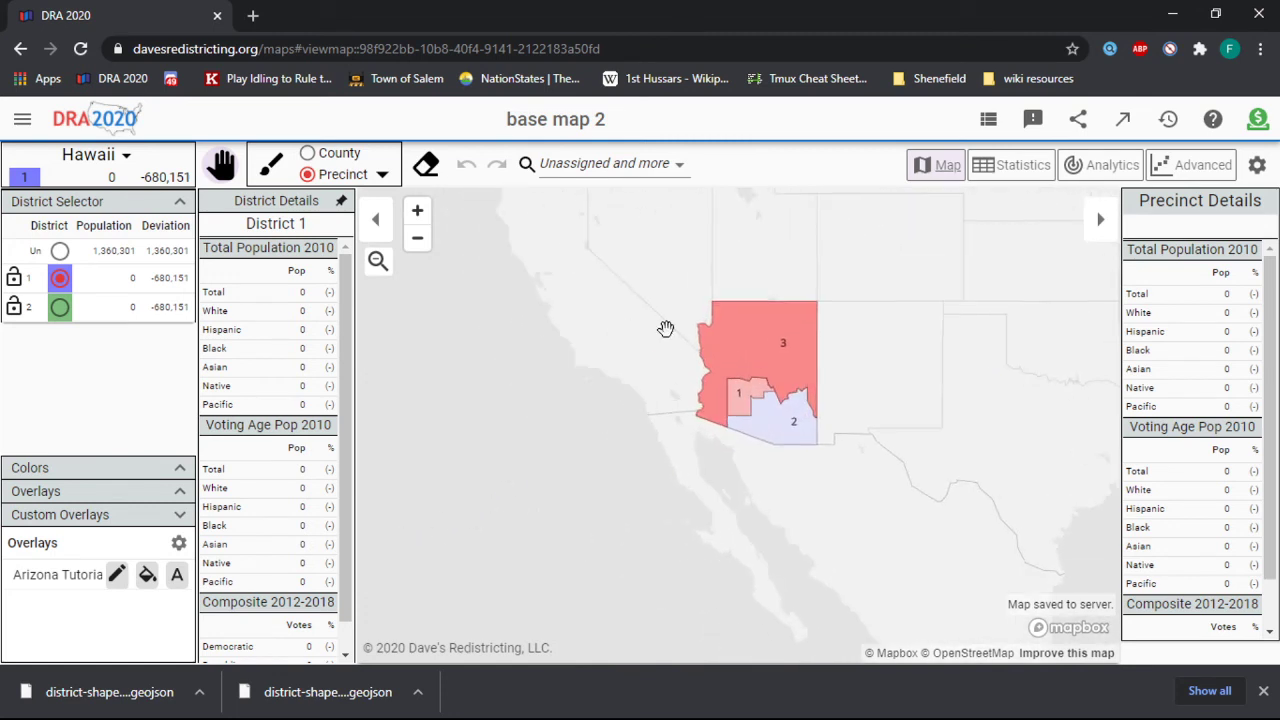
pyautogui.scroll(-4, 505, 470)
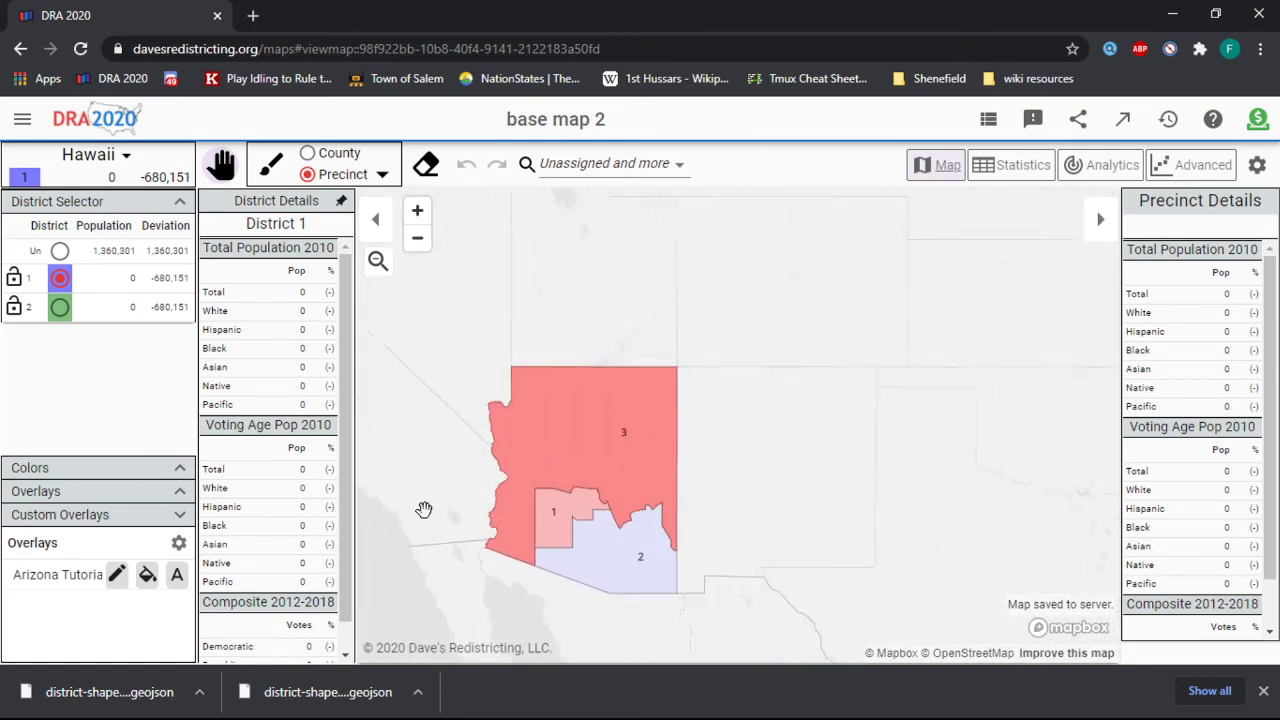
pyautogui.click(147, 575)
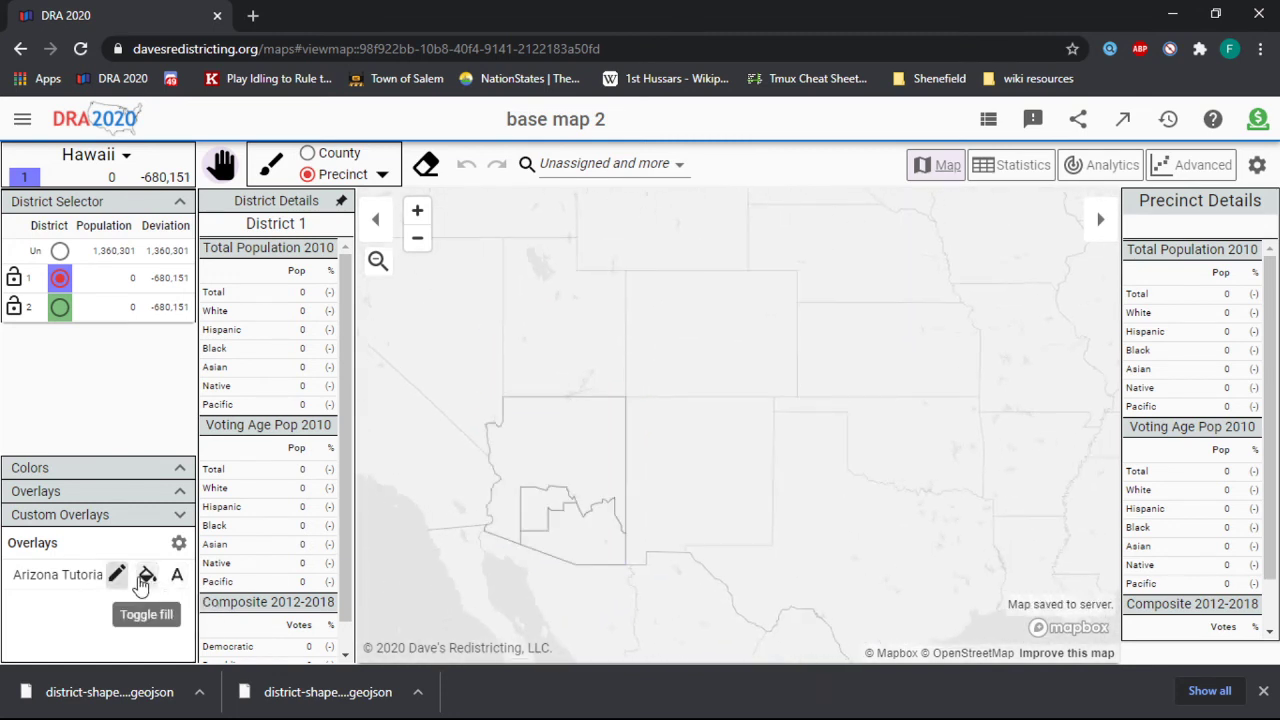
pyautogui.click(147, 575)
pyautogui.click(177, 575)
# Step: Import district-shapes (2).geojson as a custom overlay for Hawaii named Illinois Tutorial
pyautogui.click(179, 543)
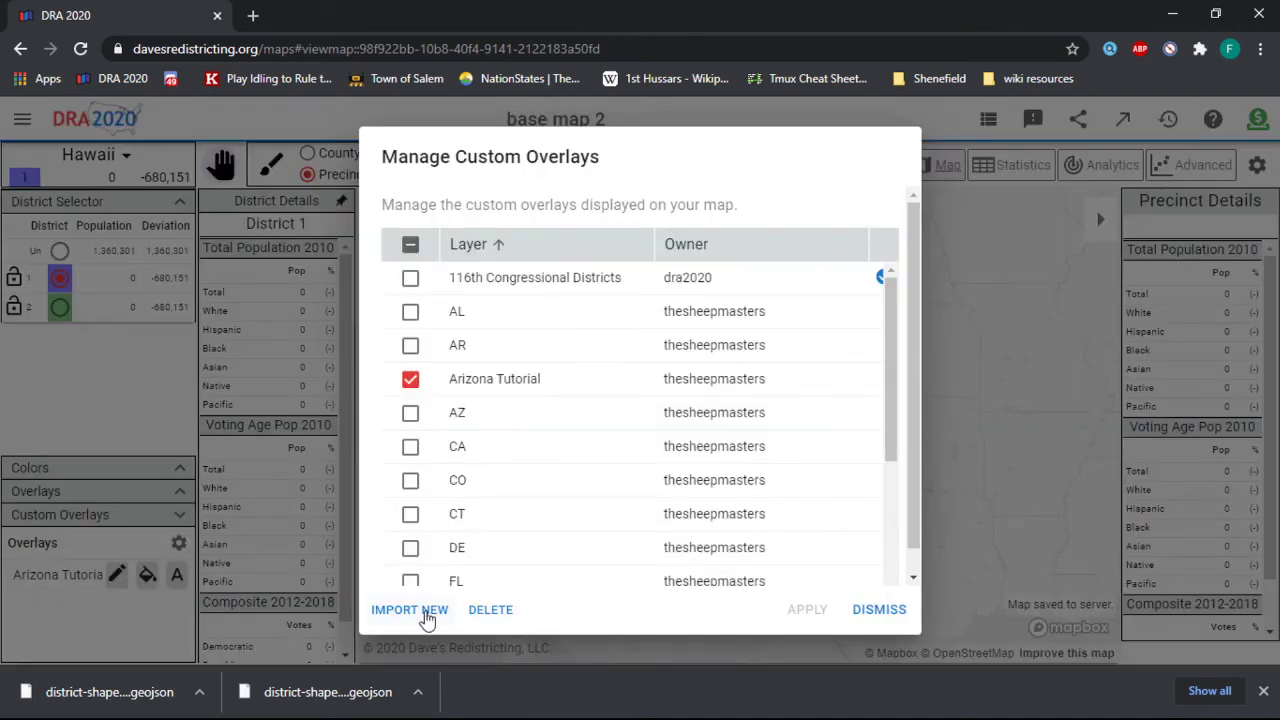
pyautogui.click(410, 609)
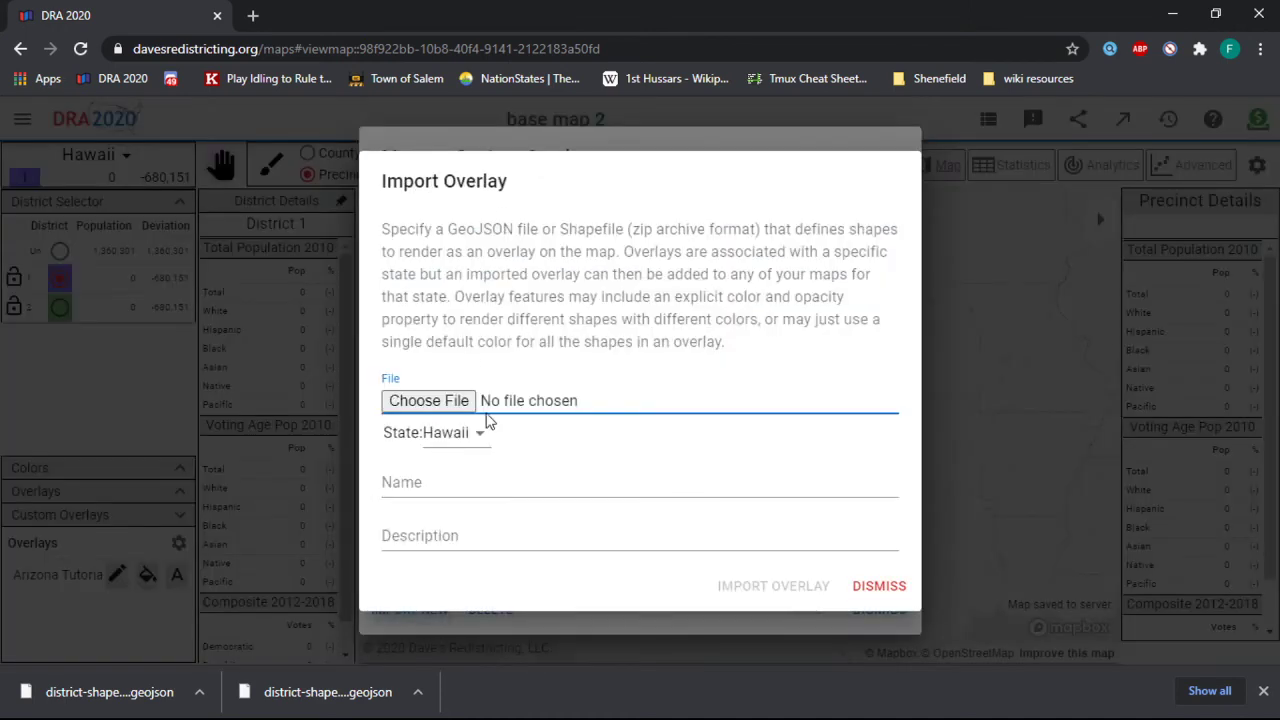
pyautogui.doubleClick(312, 400)
pyautogui.press('Tab')
pyautogui.press('Tab')
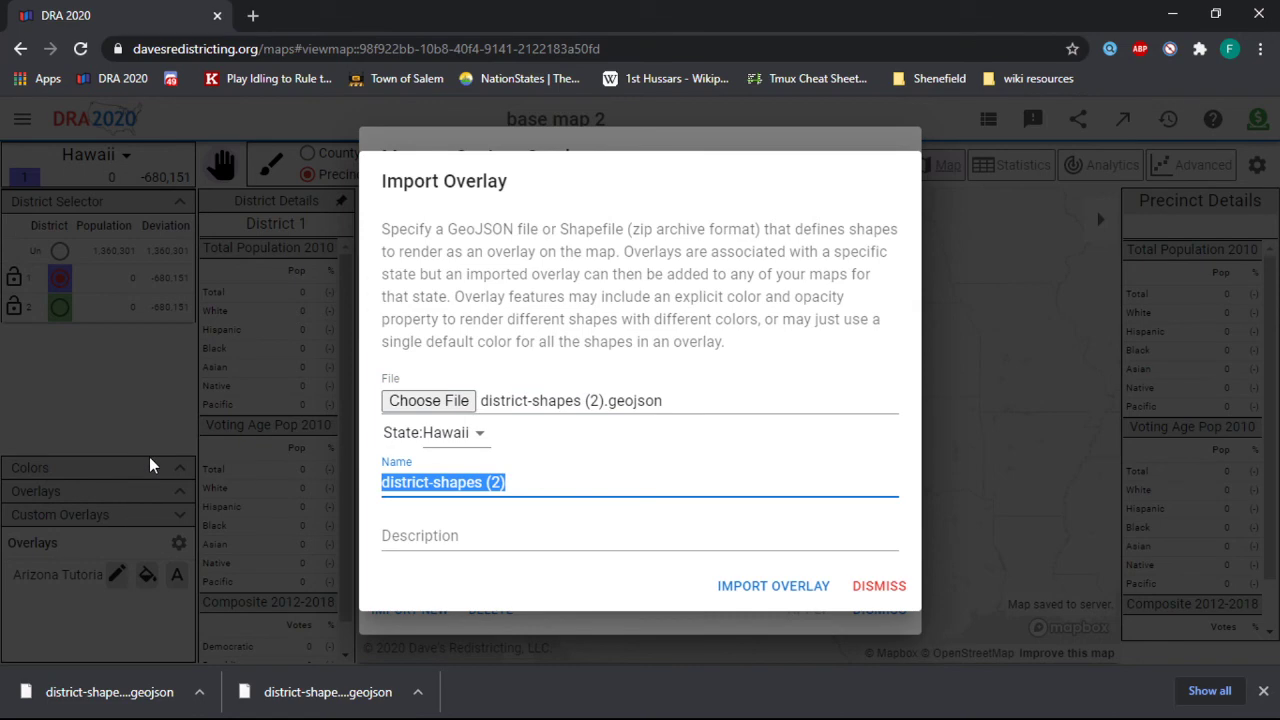
pyautogui.press('BackSpace')
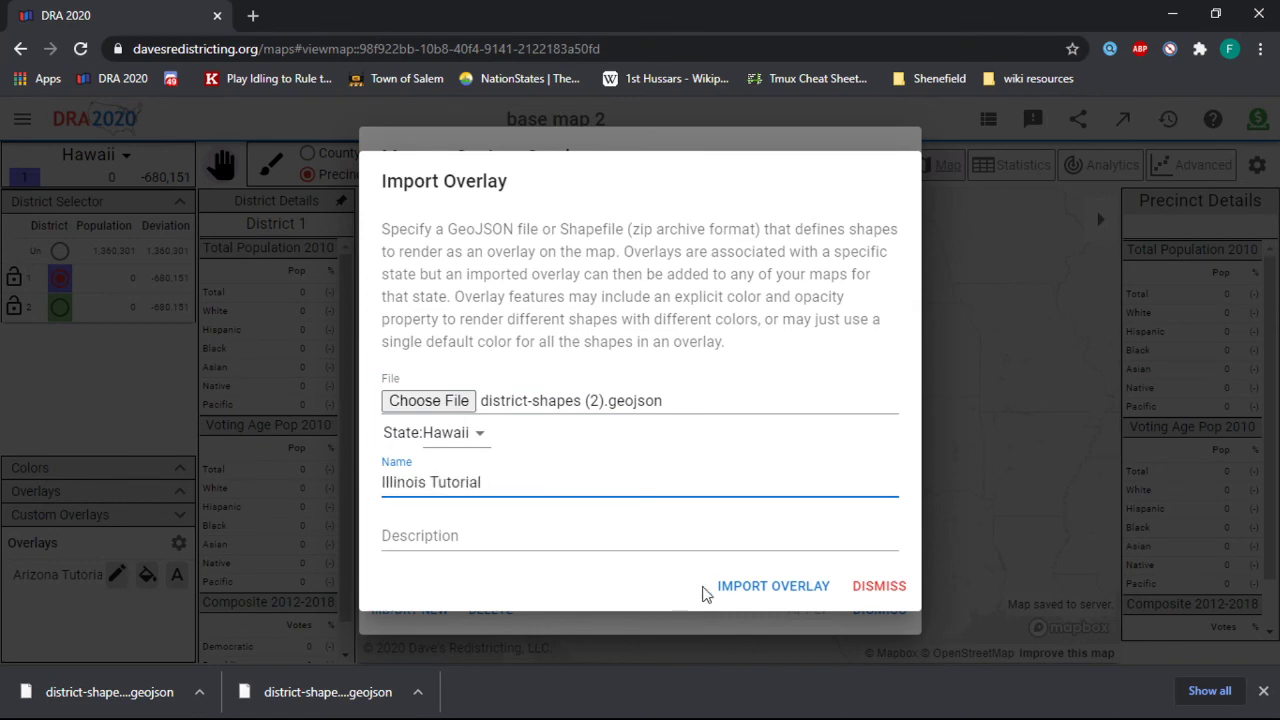
pyautogui.click(740, 588)
# Step: Add the imported Illinois Tutorial overlay to base map 2
pyautogui.scroll(-3, 700, 490)
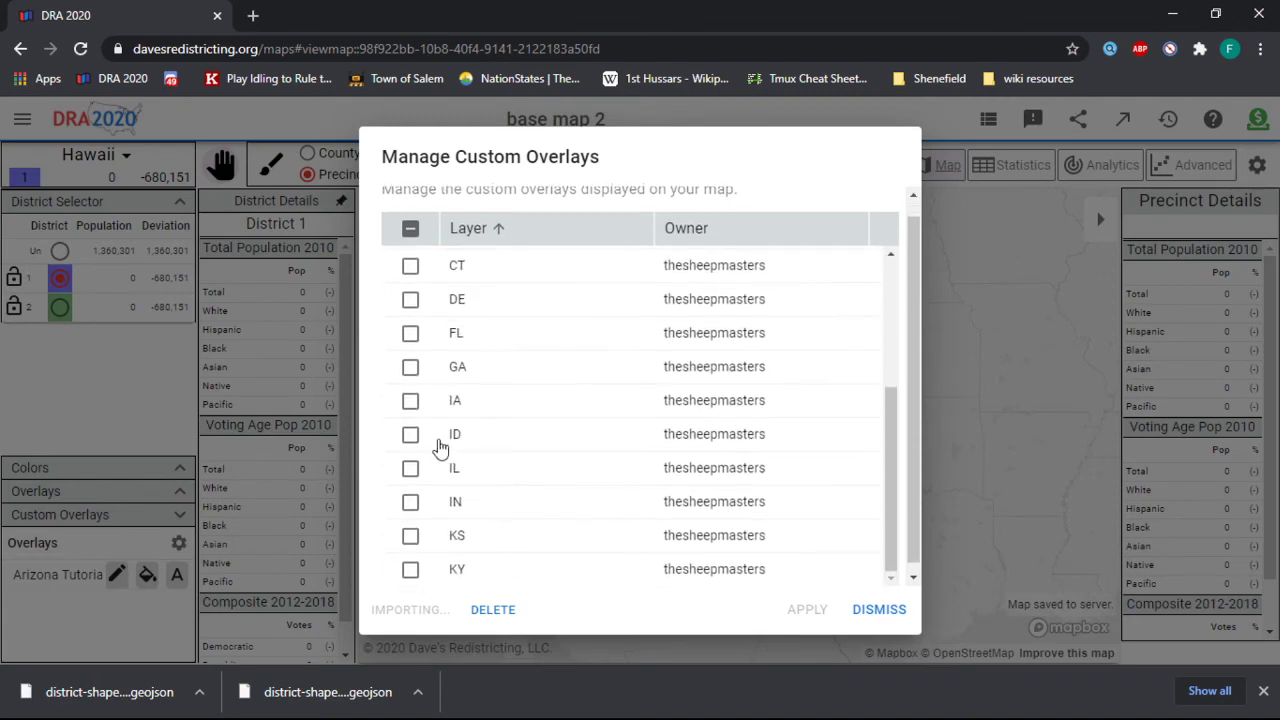
pyautogui.scroll(-1, 651, 480)
pyautogui.click(411, 494)
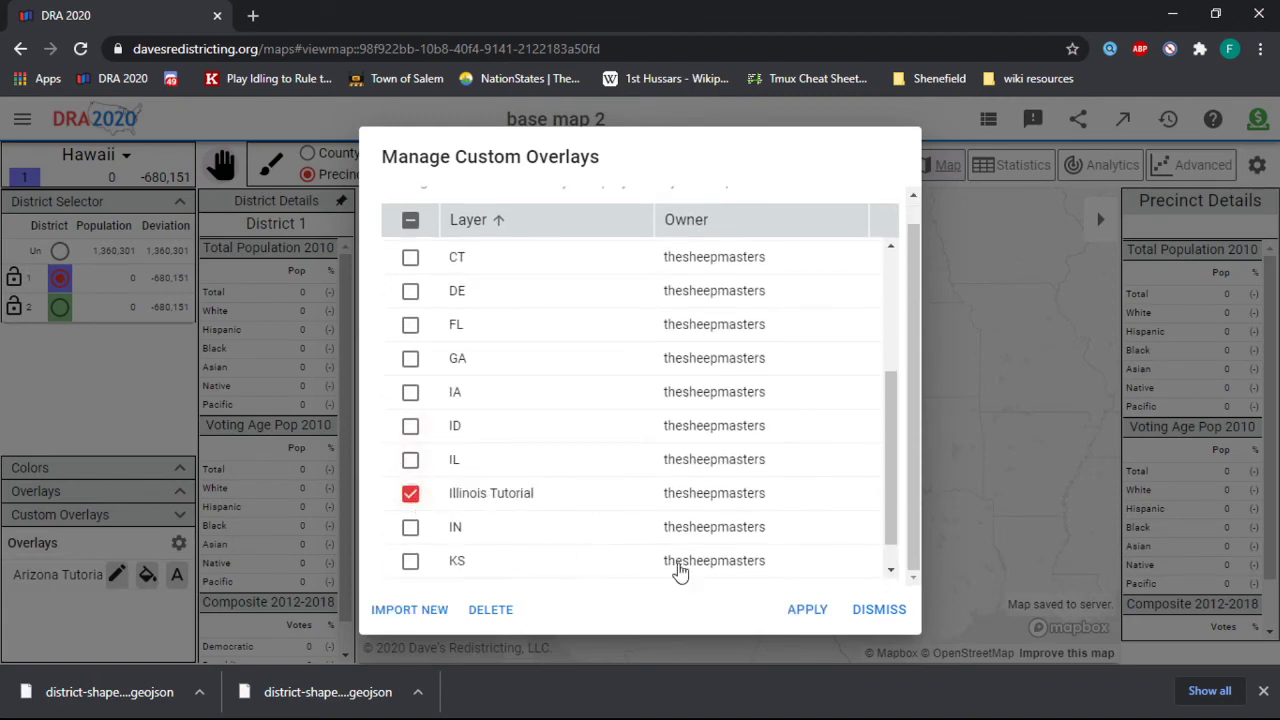
pyautogui.click(806, 610)
# Step: Turn off the Illinois Tutorial overlay's fill and the Arizona Tutorial overlay's outlines
pyautogui.scroll(-4, 457, 466)
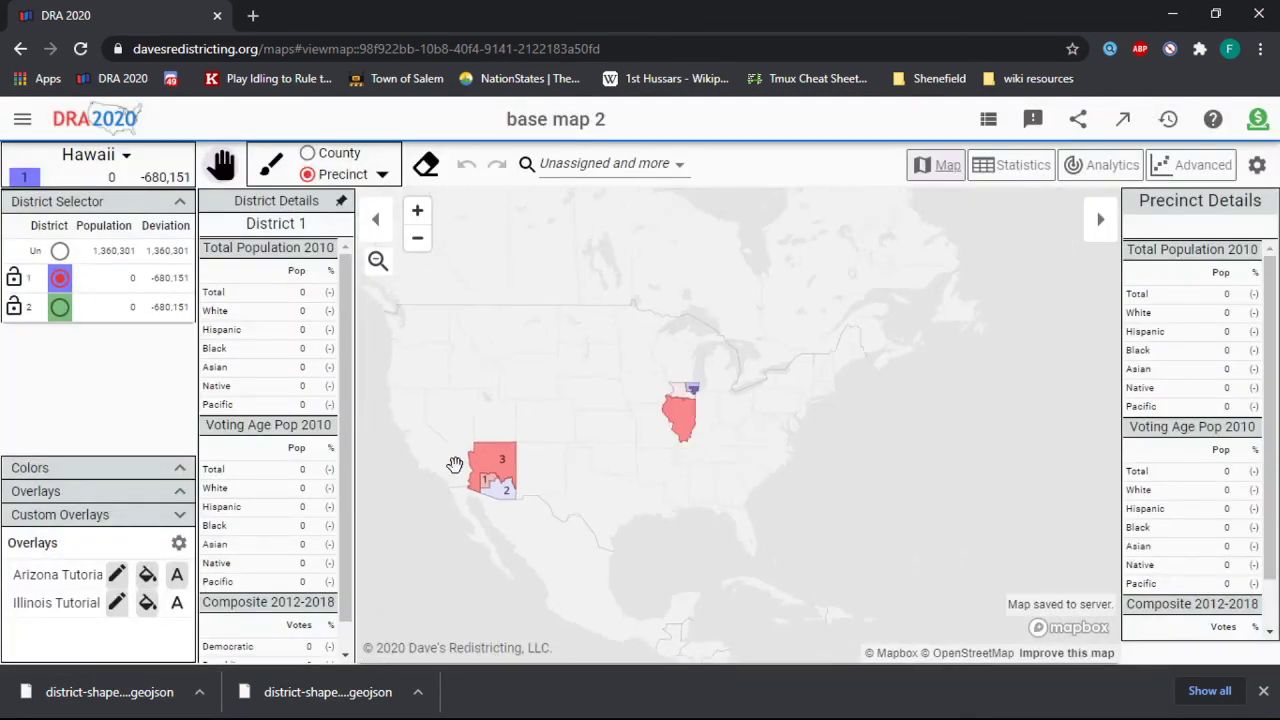
pyautogui.scroll(2, 466, 437)
pyautogui.click(147, 602)
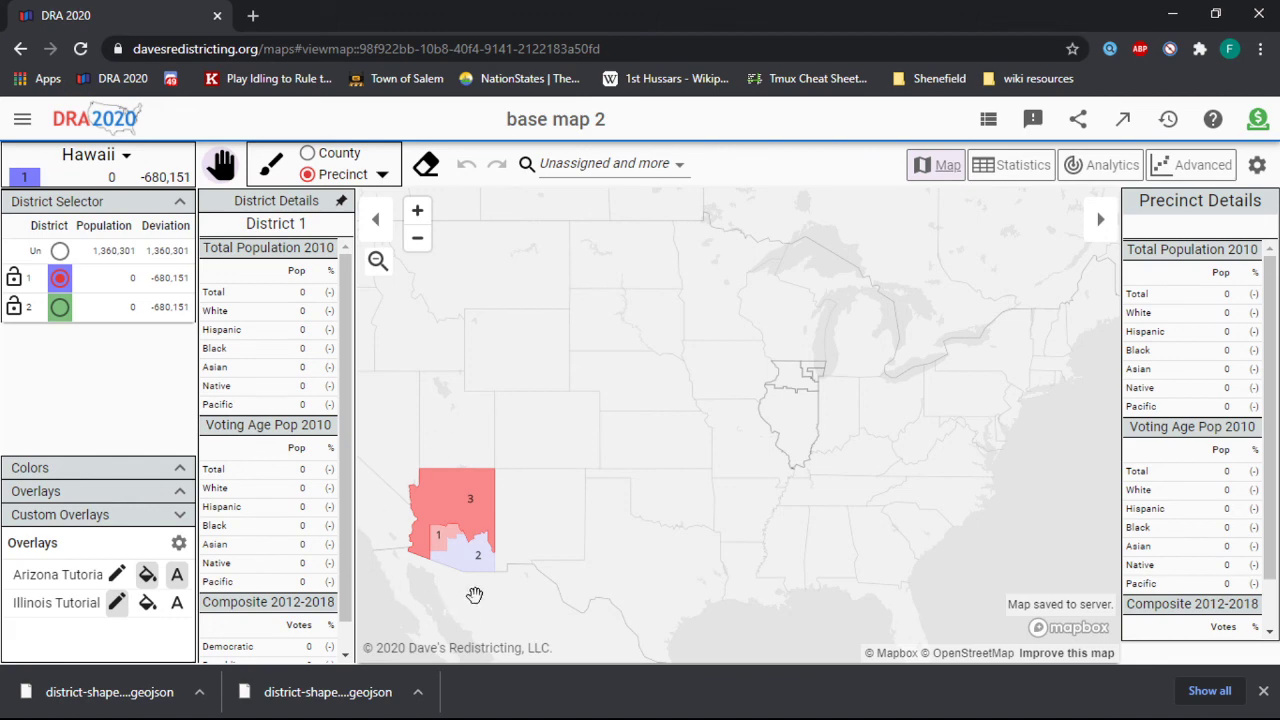
# Step: Examine how the Arizona and Illinois district overlays appear together on the national map
pyautogui.scroll(4, 840, 330)
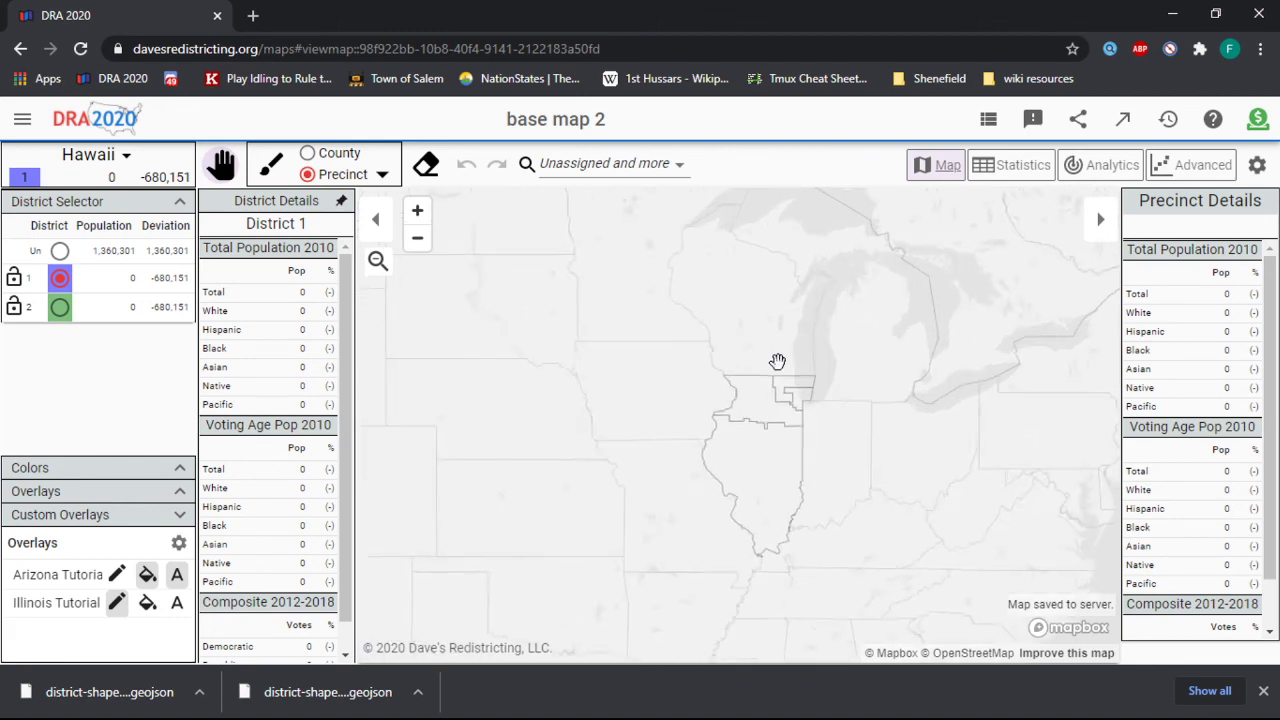
pyautogui.scroll(-5, 860, 328)
pyautogui.scroll(2, 538, 520)
pyautogui.scroll(-6, 528, 528)
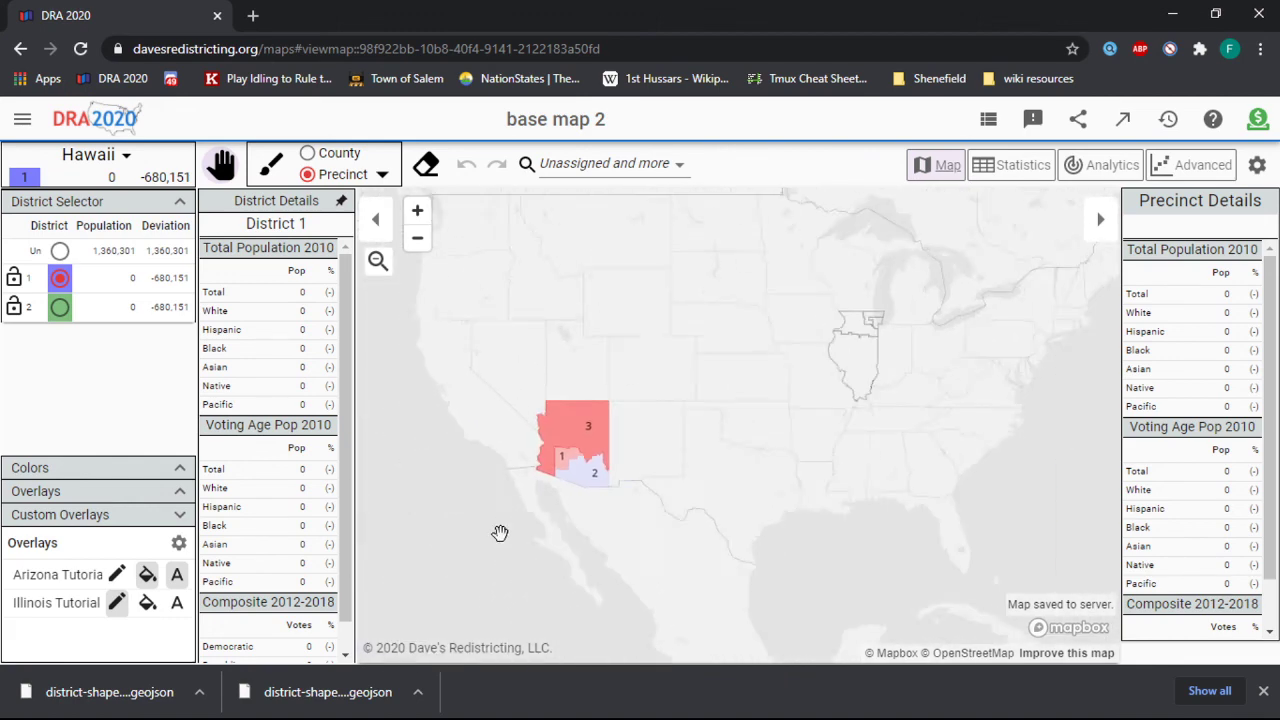
pyautogui.scroll(5, 640, 425)
pyautogui.scroll(2, 874, 471)
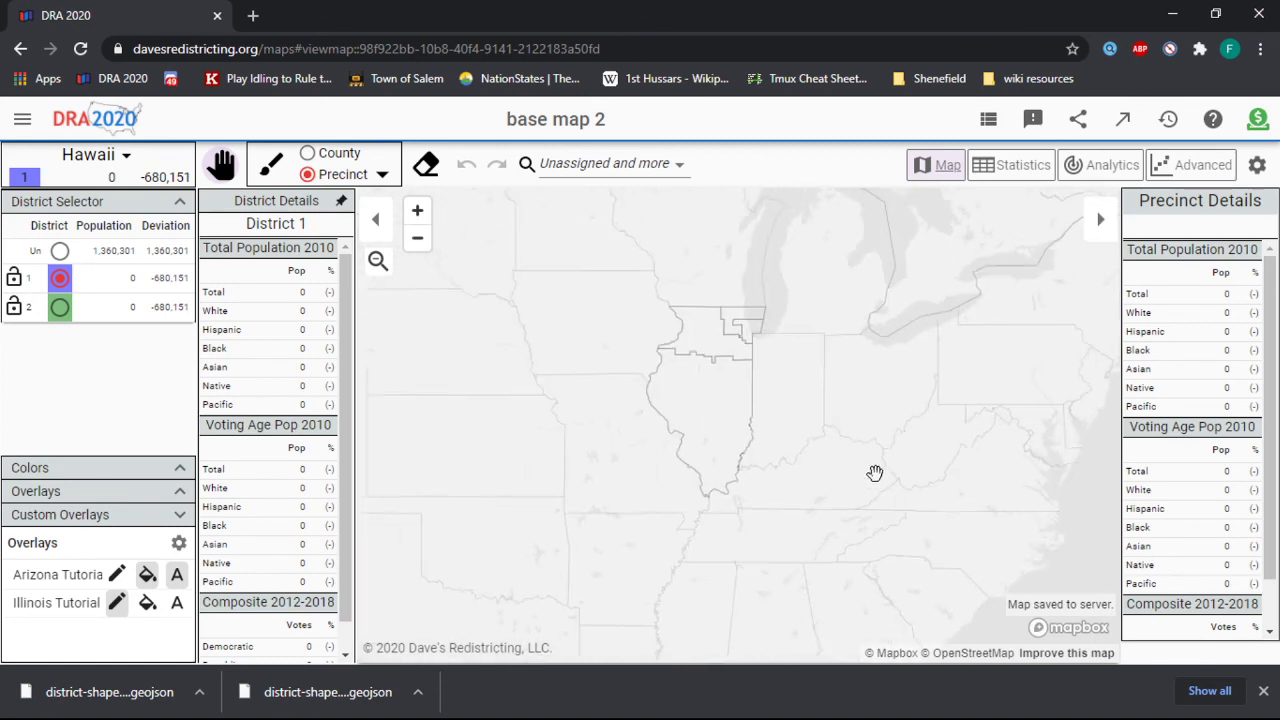
pyautogui.scroll(1, 763, 271)
pyautogui.scroll(-3, 866, 346)
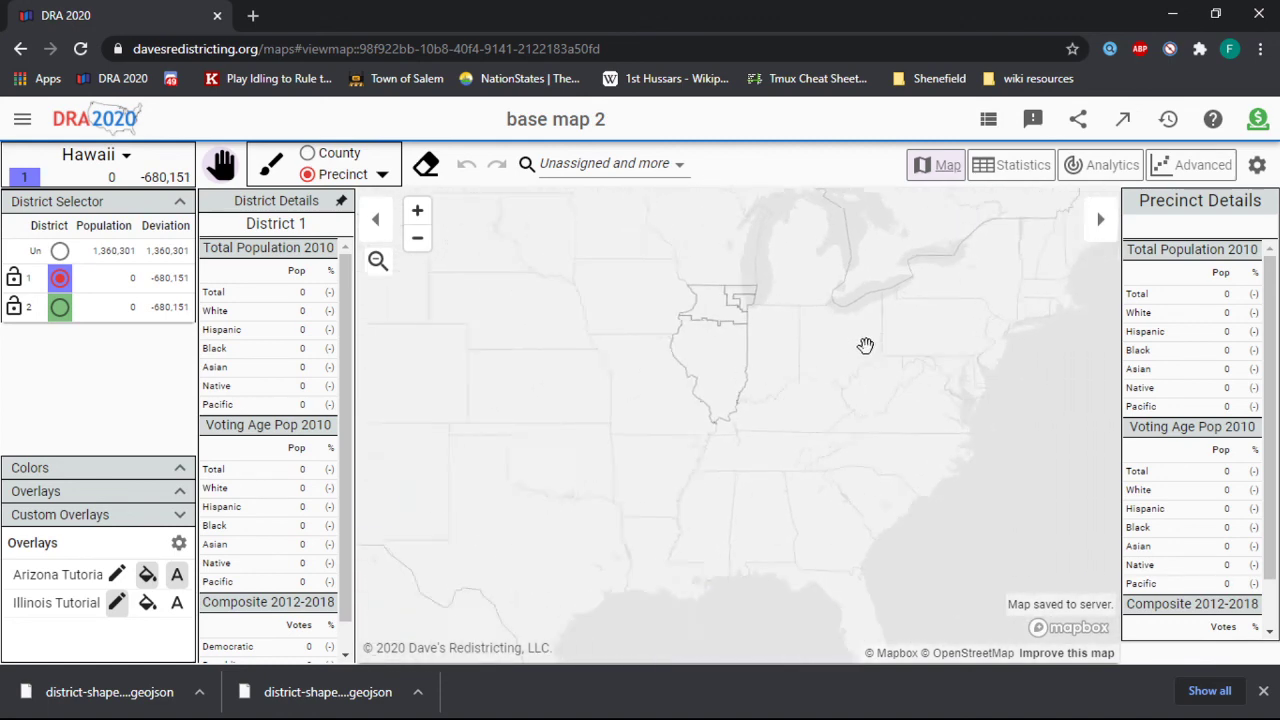
pyautogui.scroll(-1, 1066, 320)
pyautogui.scroll(1, 622, 362)
pyautogui.scroll(1, 618, 300)
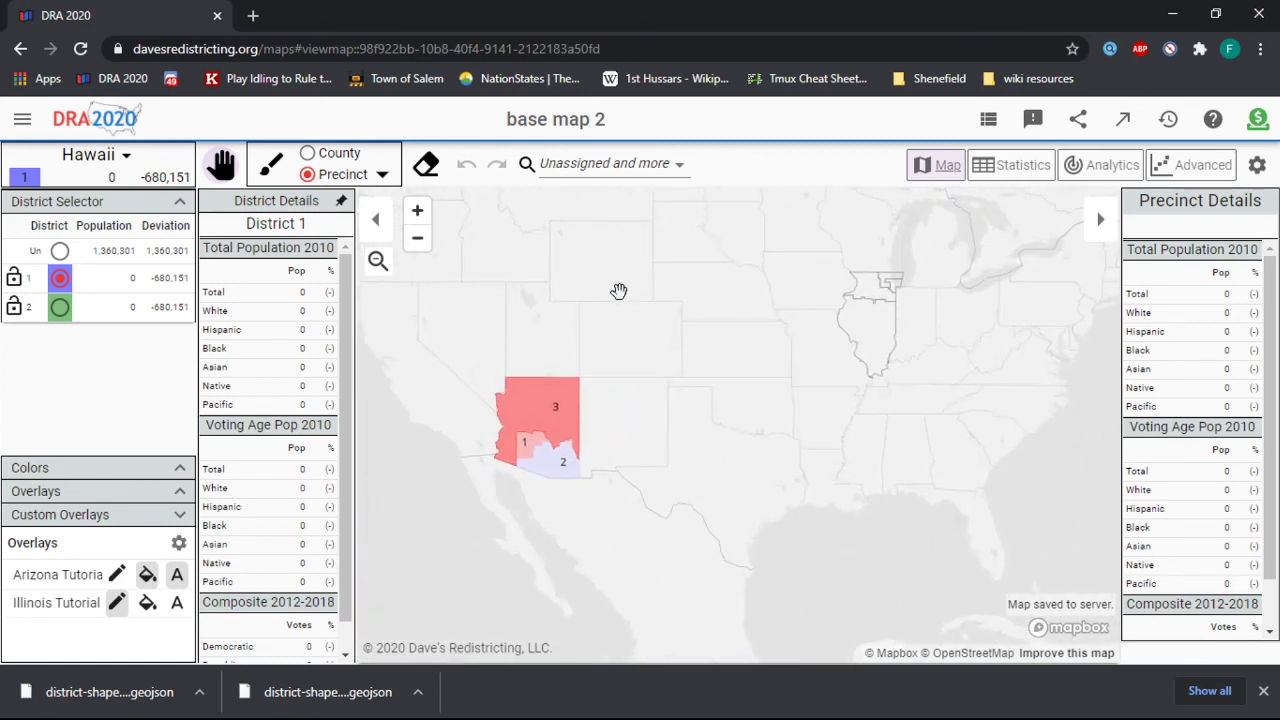
pyautogui.scroll(1, 971, 289)
pyautogui.scroll(-1, 649, 357)
pyautogui.scroll(-2, 835, 336)
pyautogui.scroll(4, 863, 306)
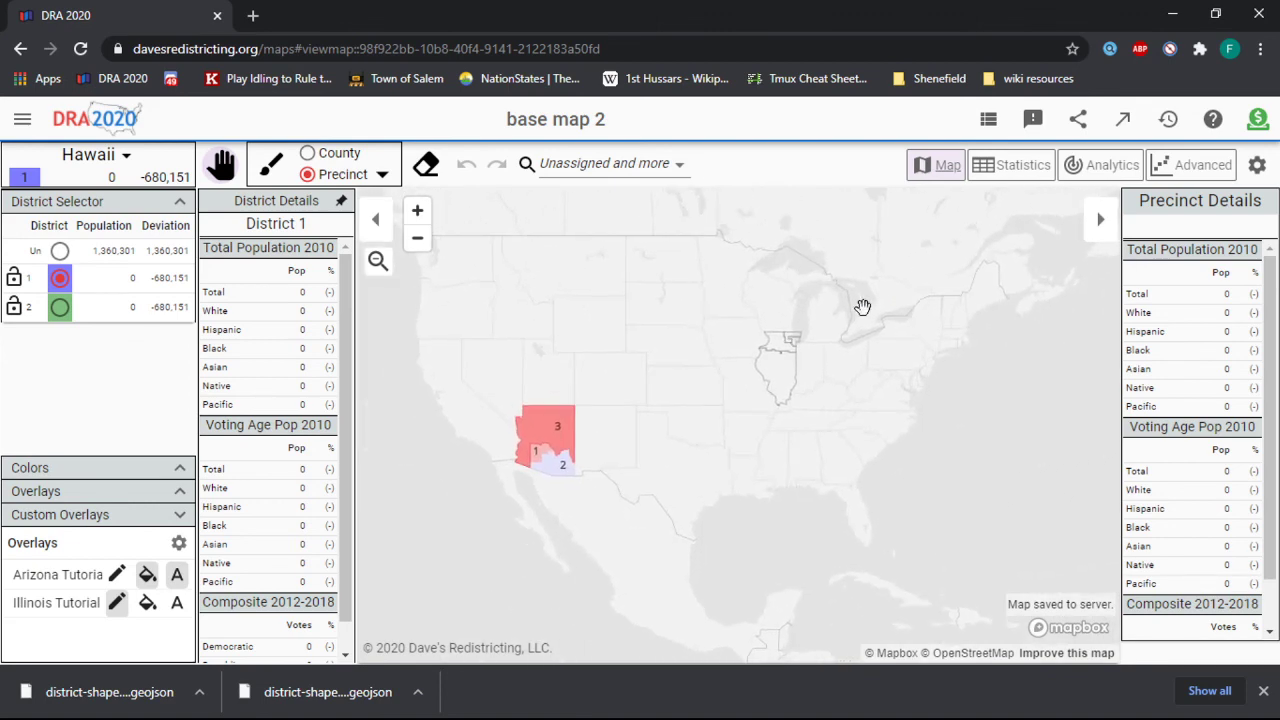
pyautogui.scroll(-4, 857, 349)
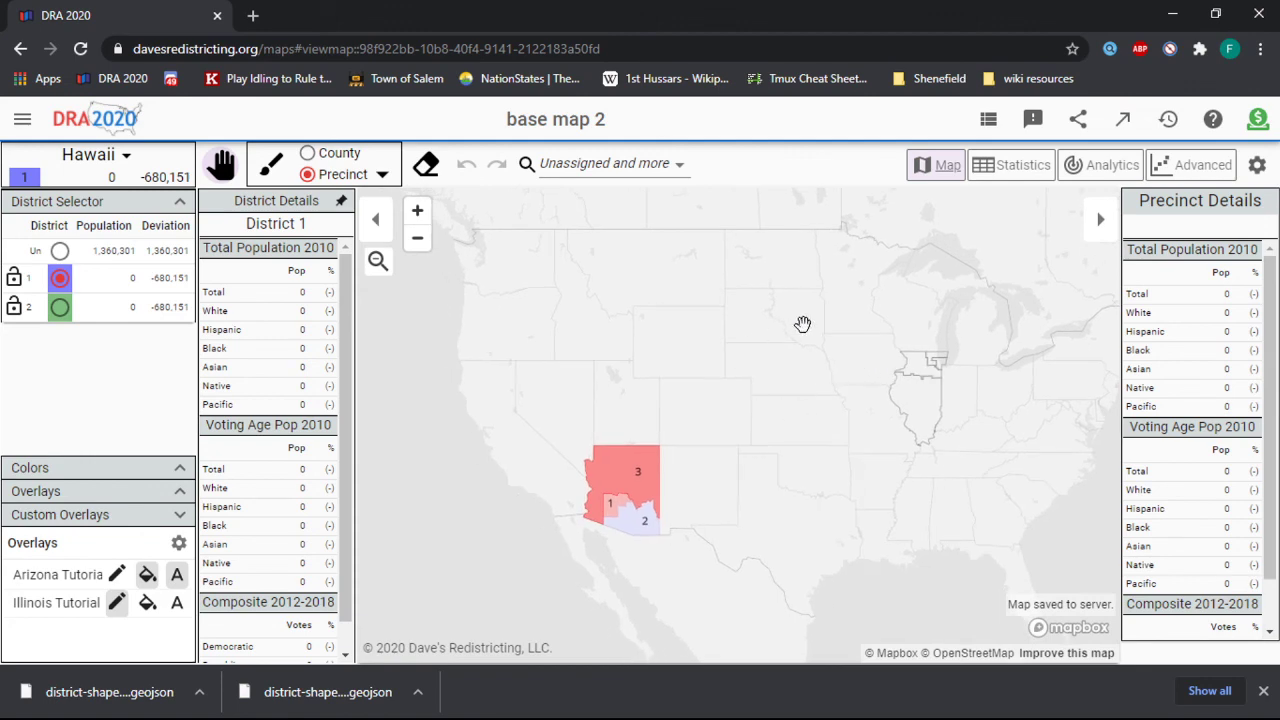
pyautogui.scroll(1, 591, 551)
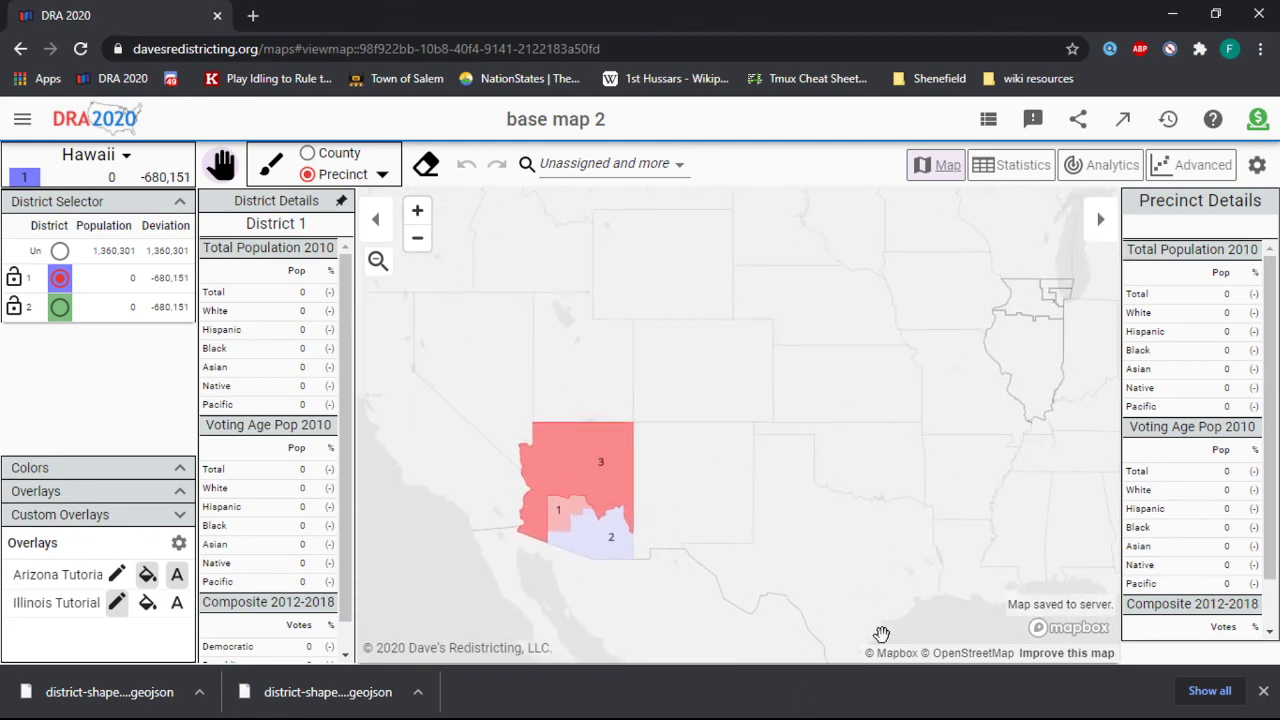